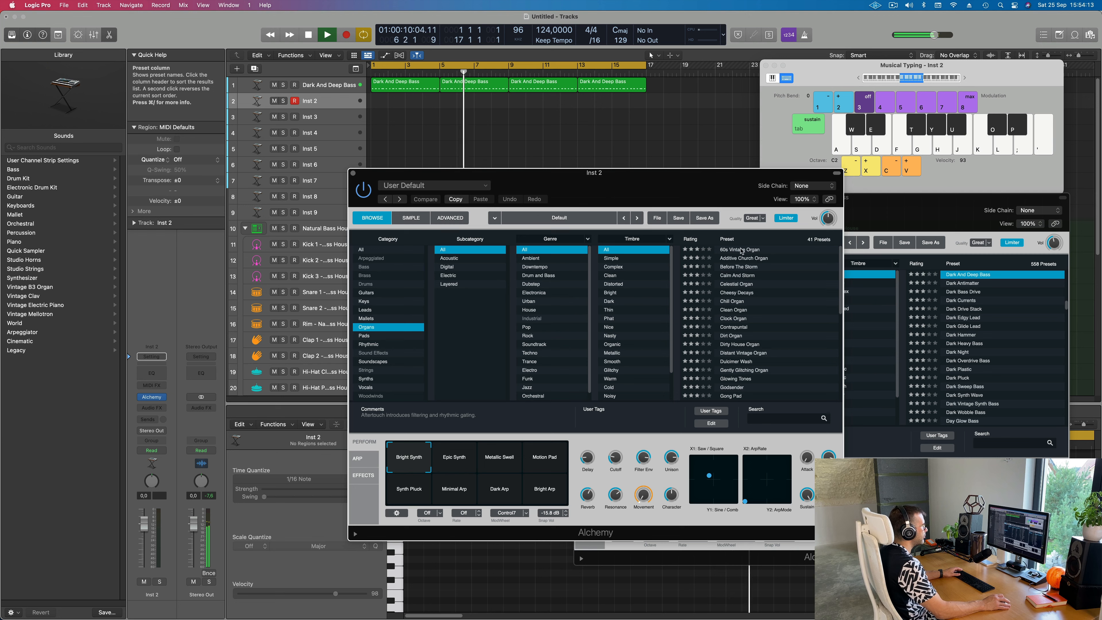
- Load the 60s Vintage Organ preset in Alchemy on track 2 and play test notes over the loop
left_click(751, 249)
key("f")
key("f")
key("f")
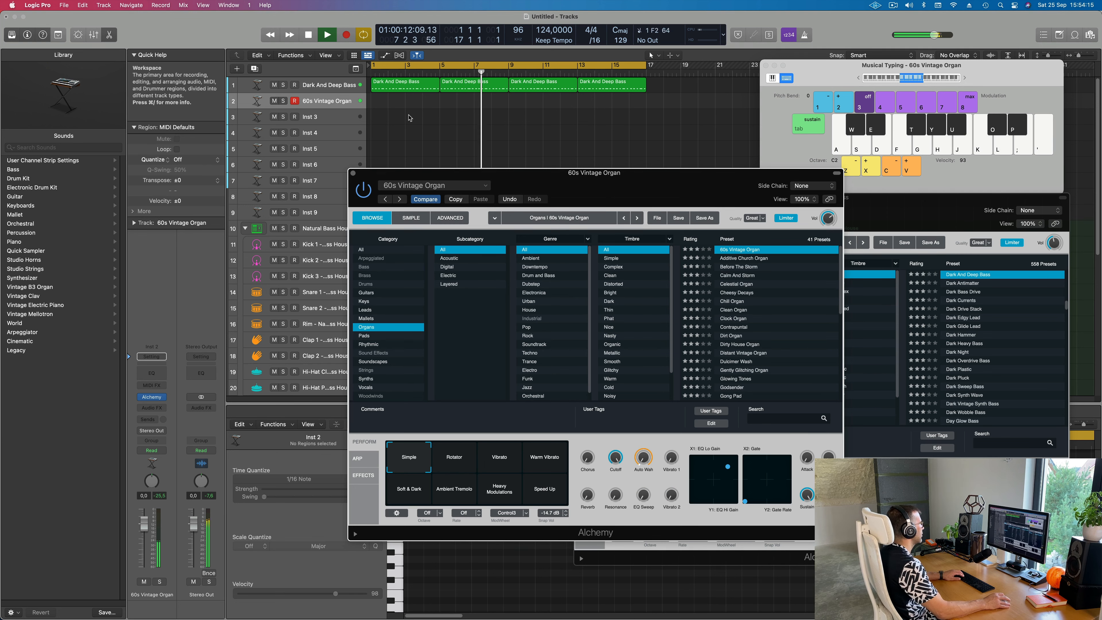
- Lower the Musical Typing octave to C1 and try out a bass line with the organ sound
left_click(858, 78)
key("s")
key("f")
key("g")
key("g")
key("h")
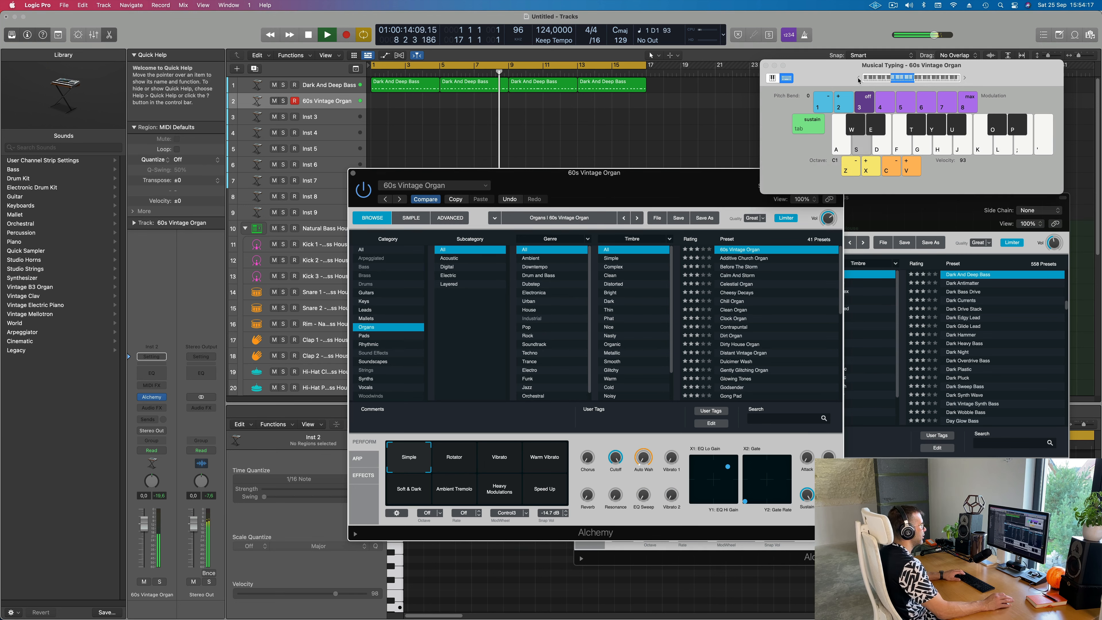
key("h")
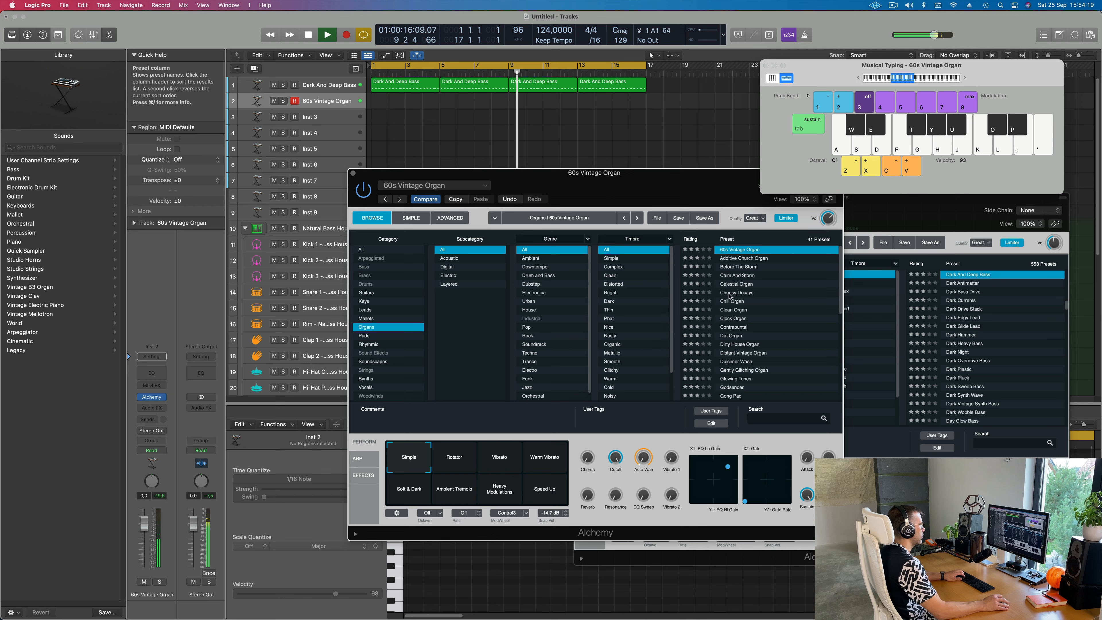
- Load the Cheesy Decays preset and audition it with a few low notes over the loop
left_click(733, 293)
key("f")
key("g")
key("h")
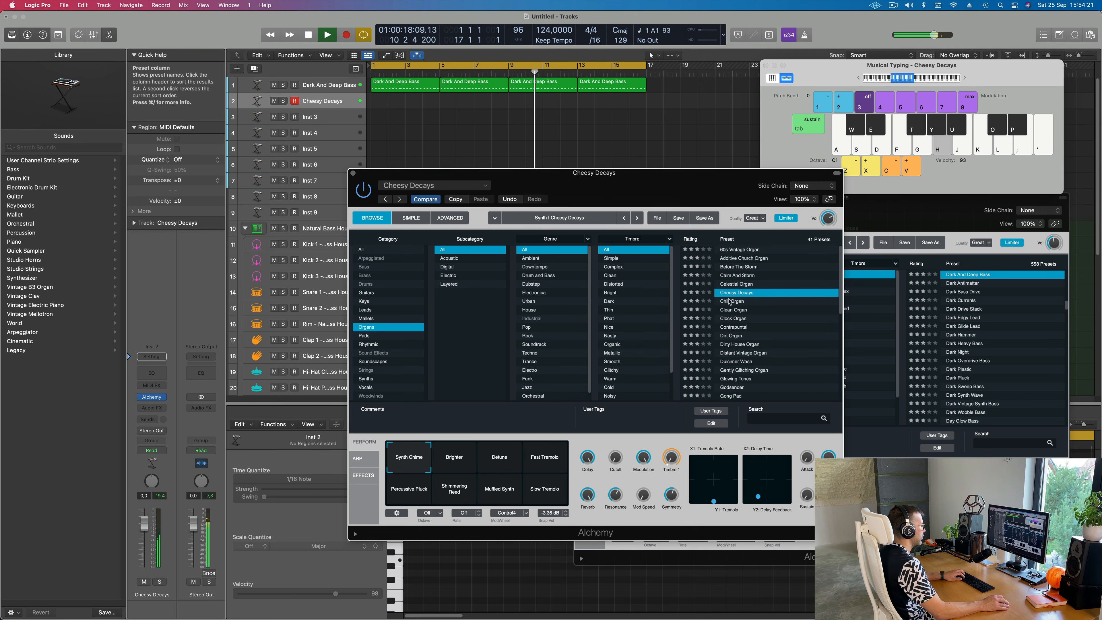
key("f")
key("g")
key("h")
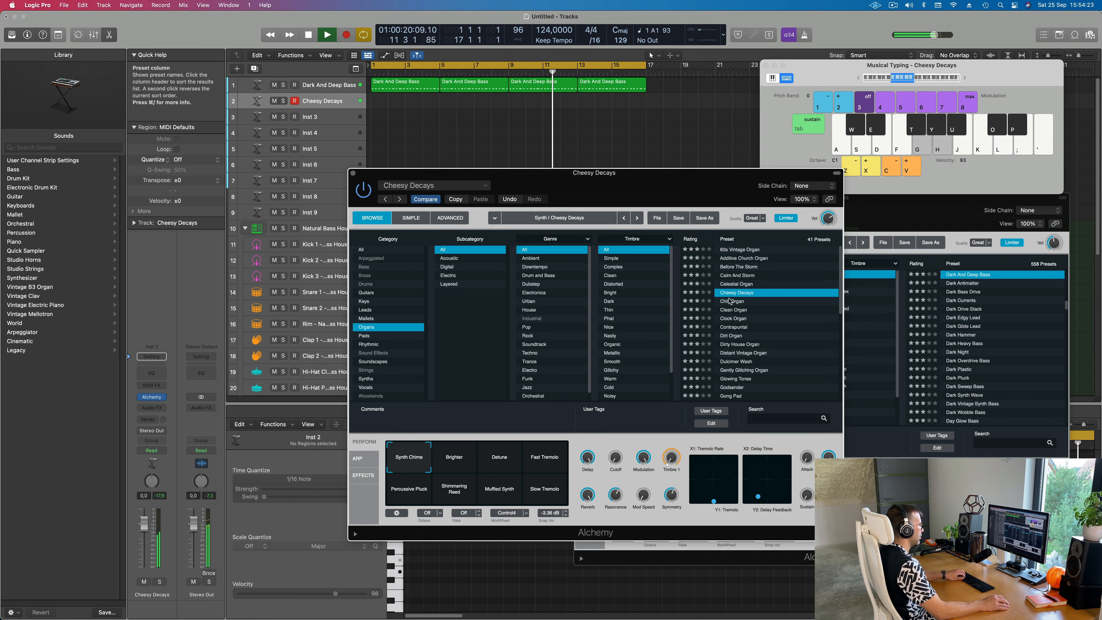
- Audition the Dirty House Organ and Gently Glitching Organ presets from the Organs category
scroll(735, 306, "down", 3)
left_click(738, 308)
key("h")
scroll(737, 312, "down", 2)
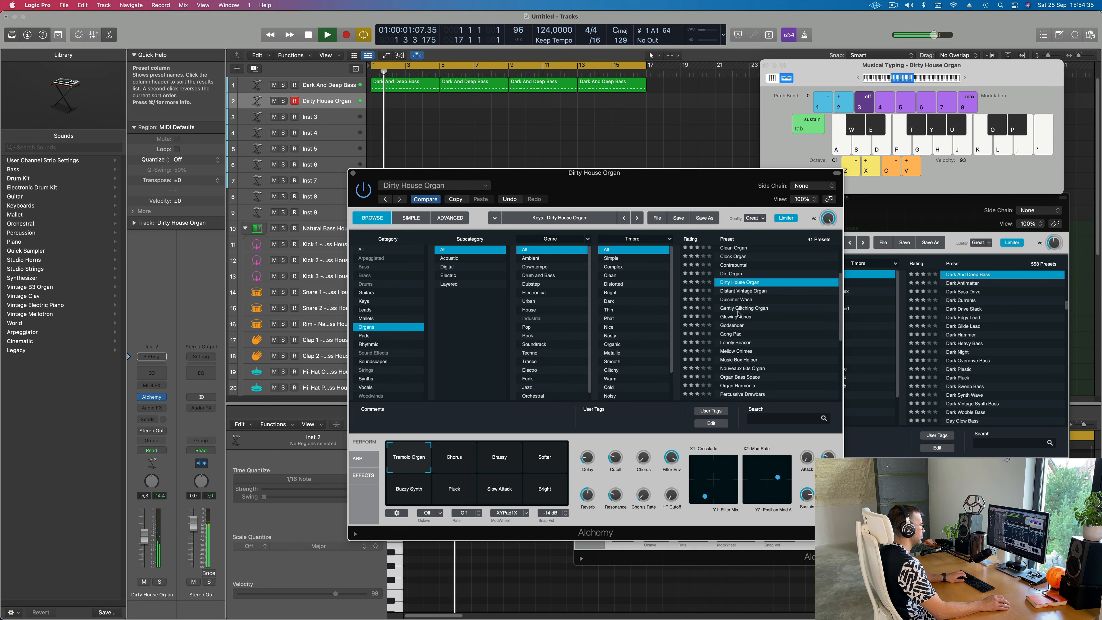
left_click(737, 311)
scroll(734, 296, "down", 2)
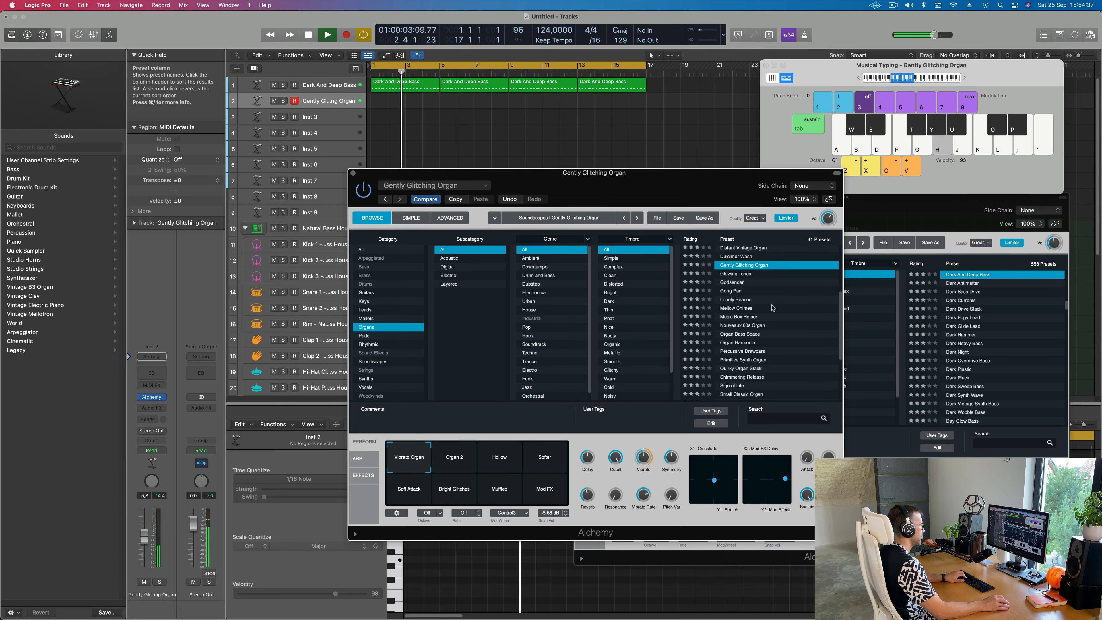
- Load the Godsender organ preset, play test notes and raise its track volume to -4.1 dB
left_click(732, 283)
key("g")
key("j")
key("d")
key("s")
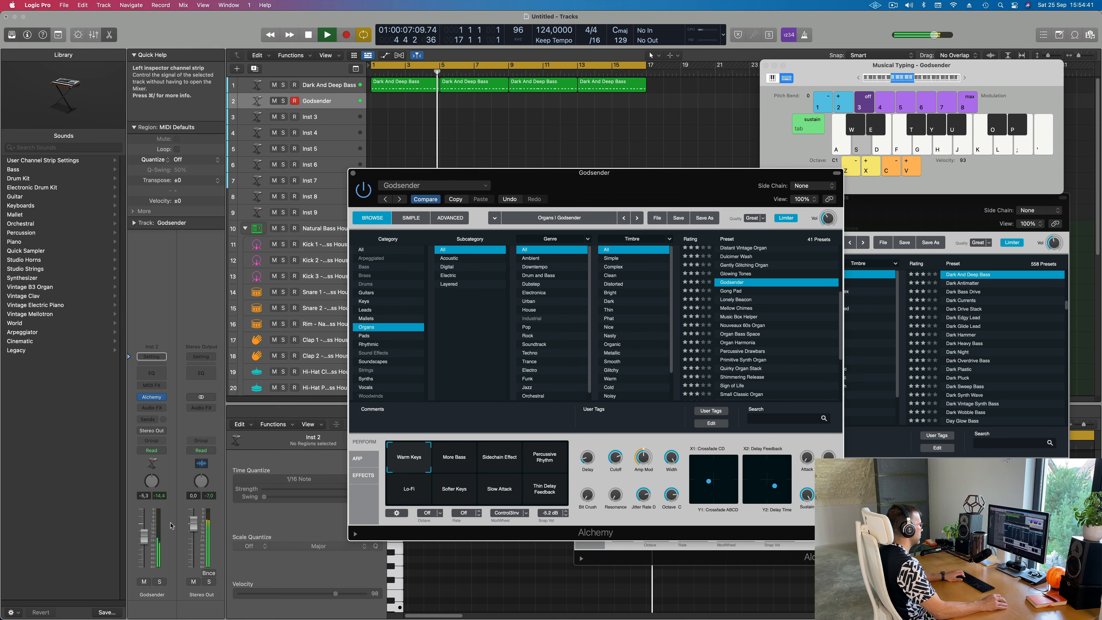
left_click_drag(144, 537, 143, 534)
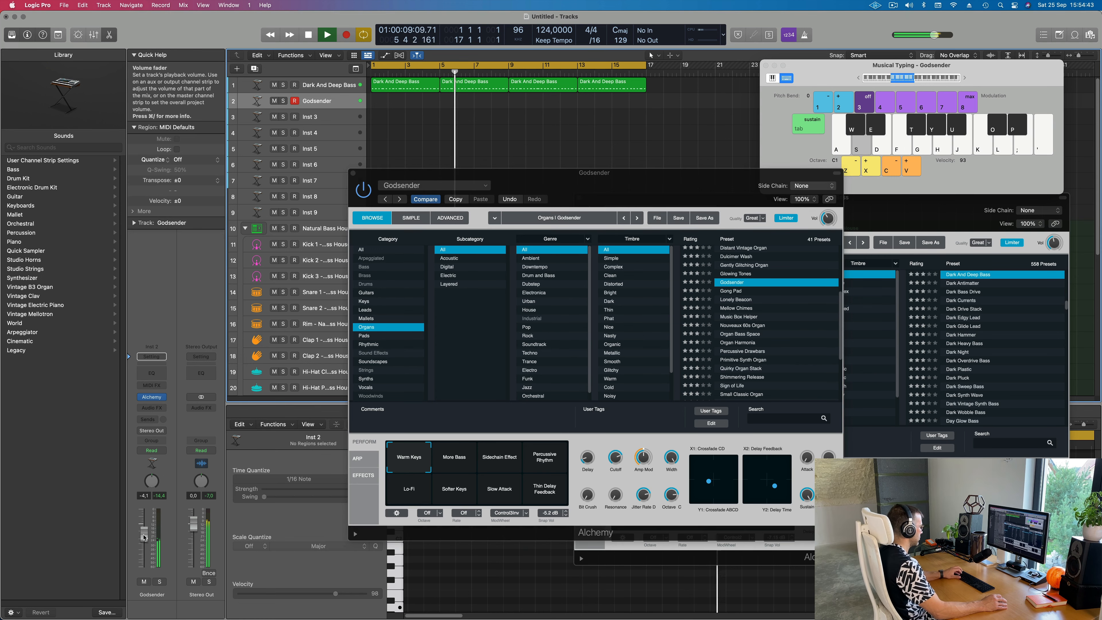
key("s")
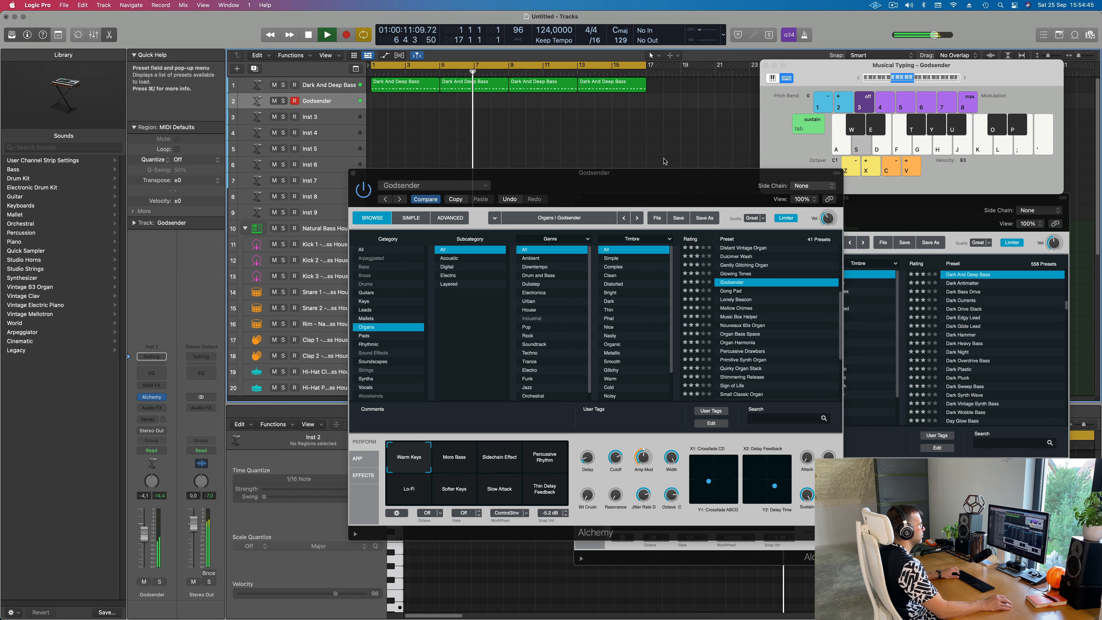
- Try the Godsender notes with the Musical Typing octave at C0, return it to C1 and keep practising the line
key("a")
left_click(859, 78)
key("a")
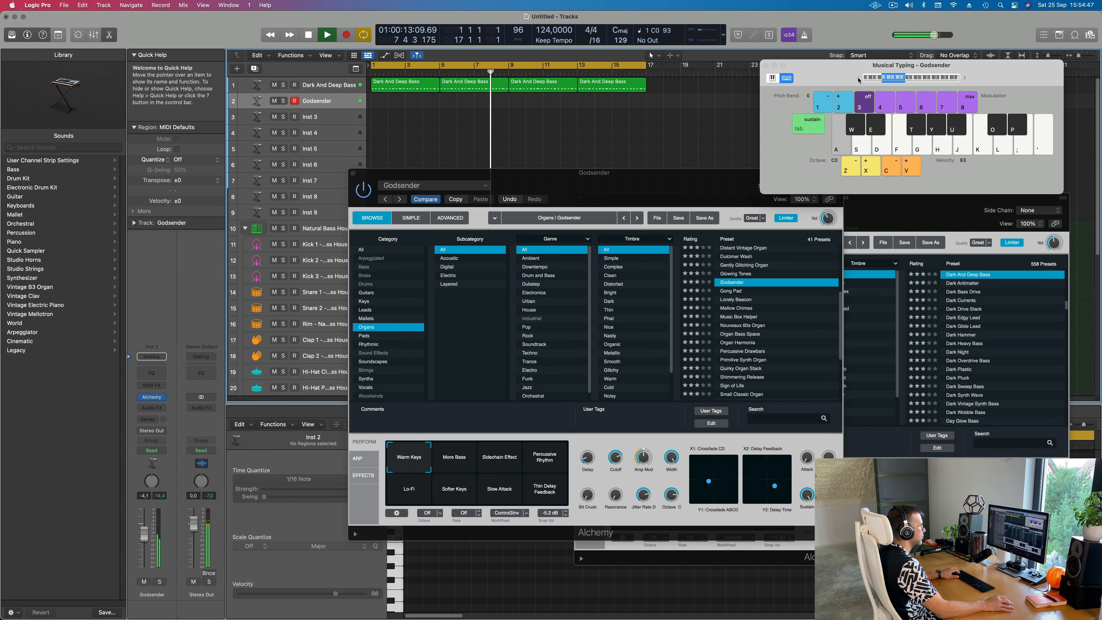
key("s")
left_click(964, 78)
key("s")
key("s")
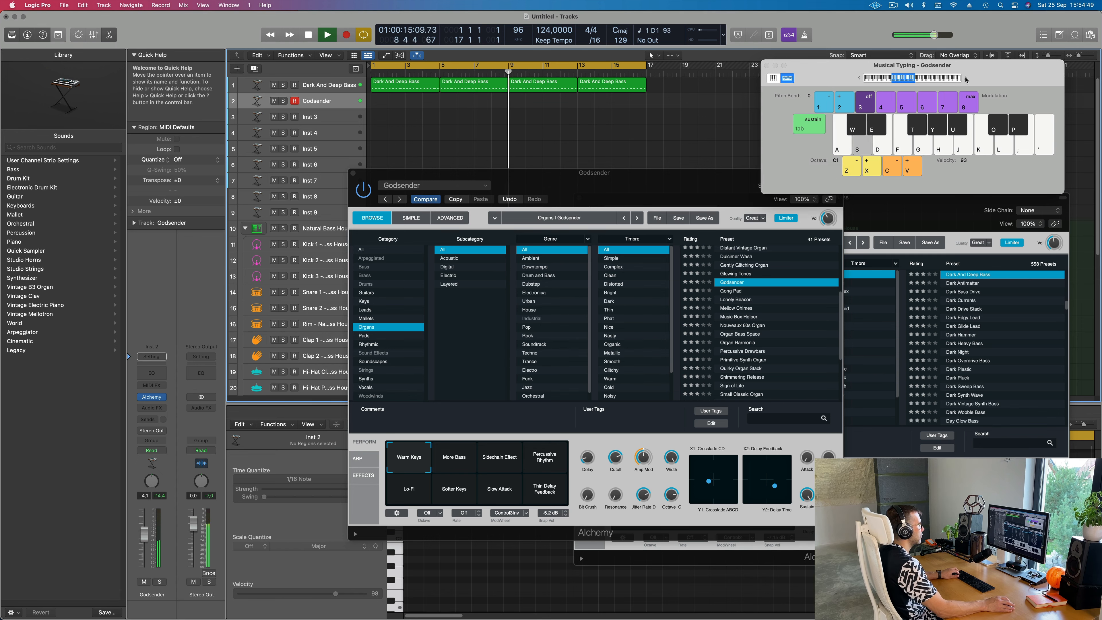
key("a")
key("a")
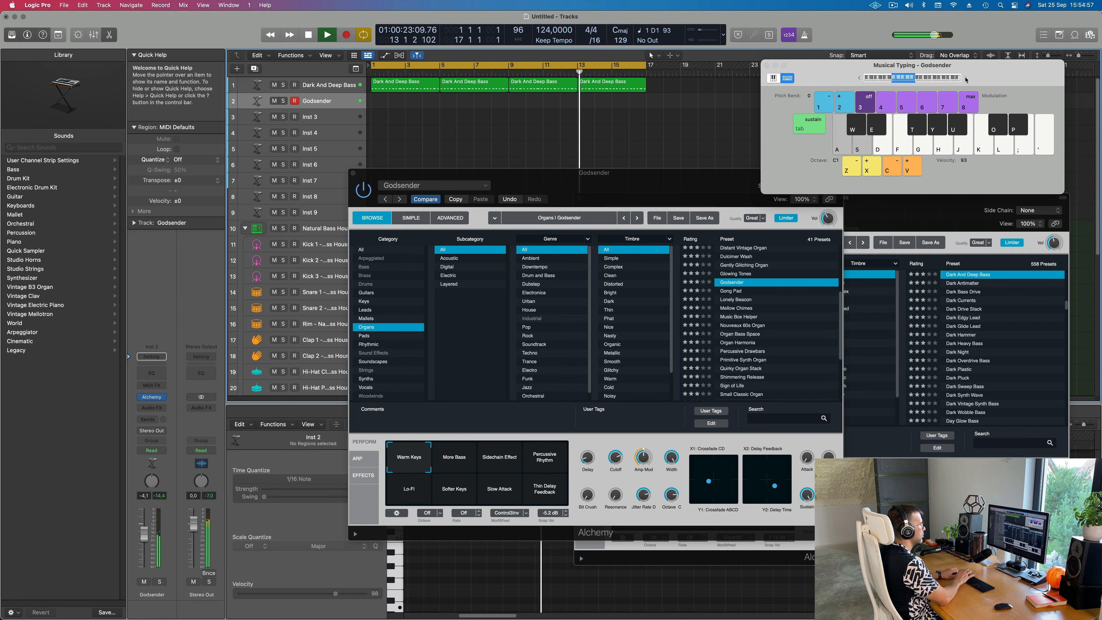
key("a")
key("s")
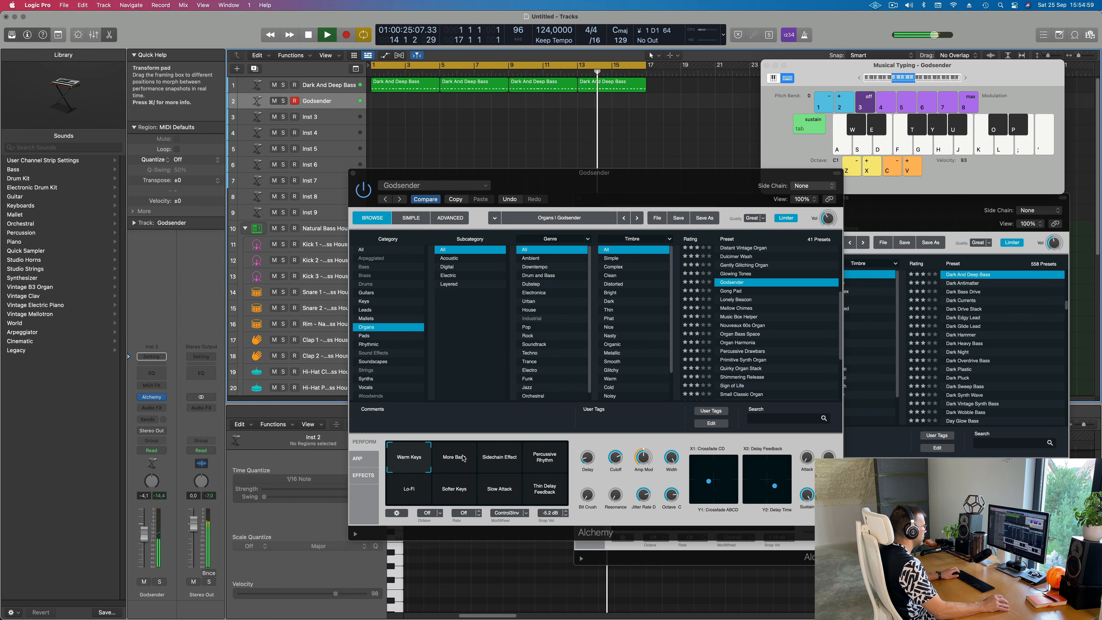
- Try the More Bass and Softer Keys snapshots of Godsender and raise the track volume to -2.2 dB
left_click(463, 458)
left_click_drag(144, 533, 144, 528)
left_click(455, 490)
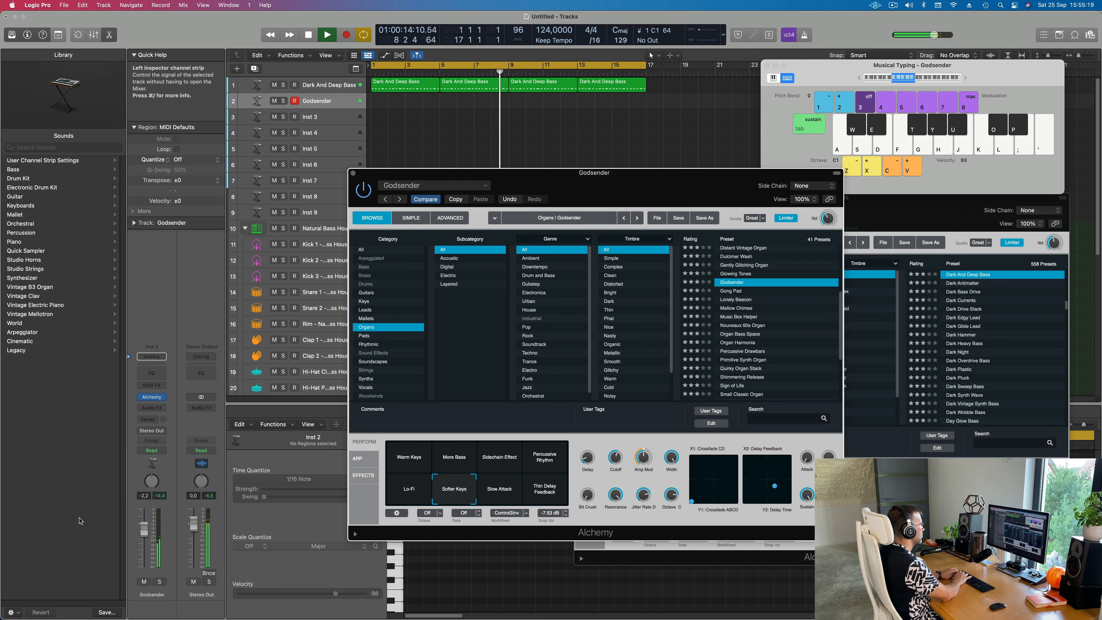
- Record the practised low notes on the Godsender track from bar 9 and move the recorded region to bar 1
key("r")
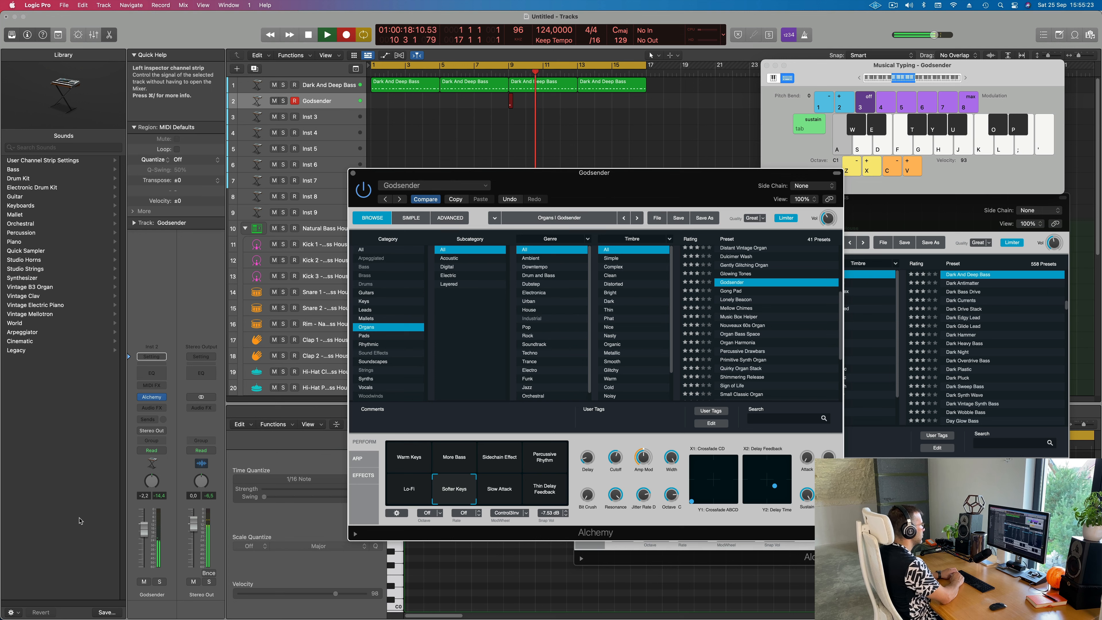
key("s")
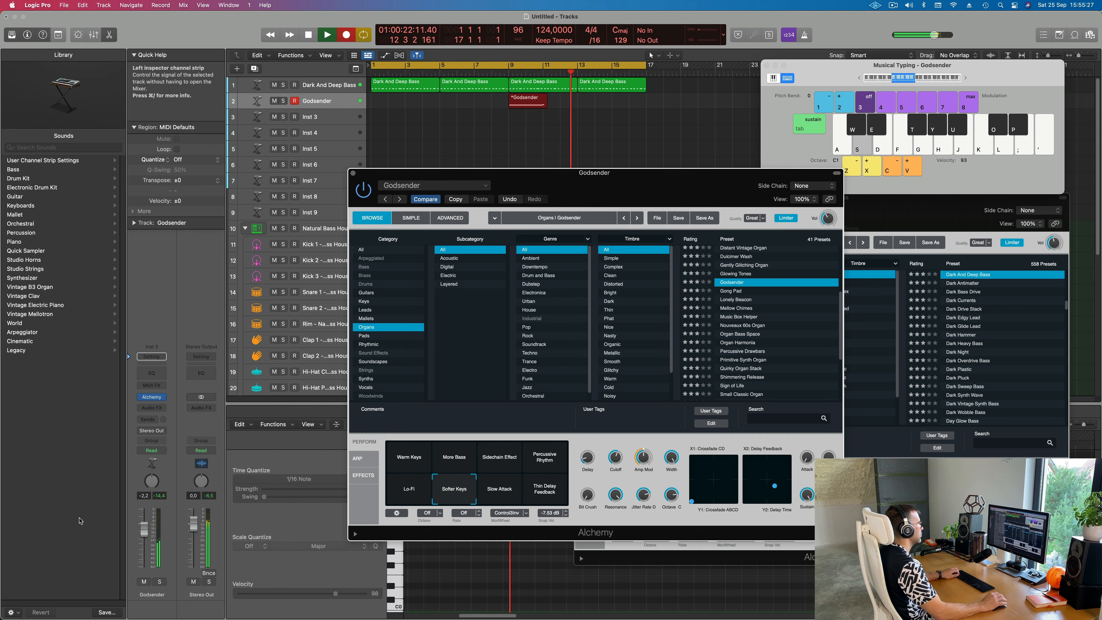
key("space")
left_click(109, 35)
left_click_drag(538, 101, 400, 101)
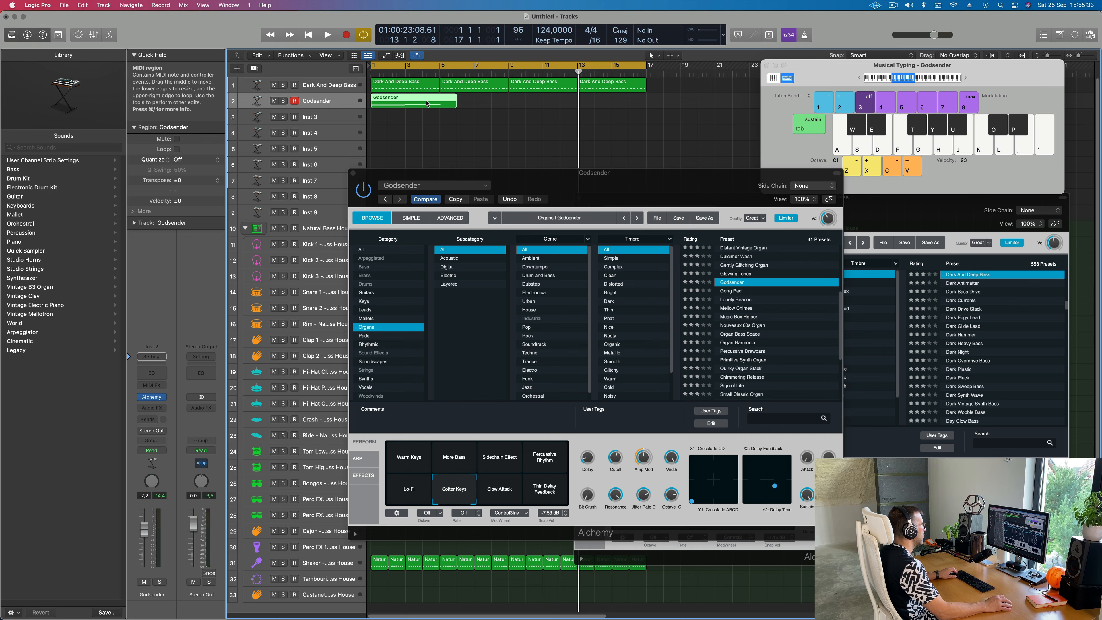
- Move the Alchemy window off the tracks, open the Godsender region in the Piano Roll and check its notes and end point
double_click(426, 103)
double_click(426, 103)
left_click_drag(547, 174, 798, 16)
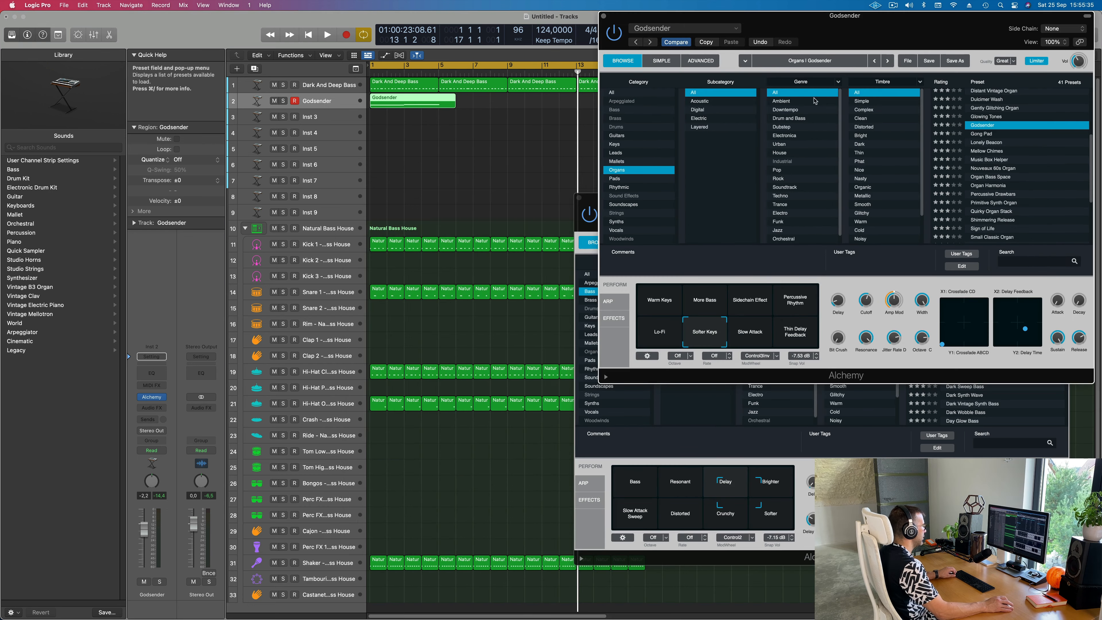
double_click(430, 103)
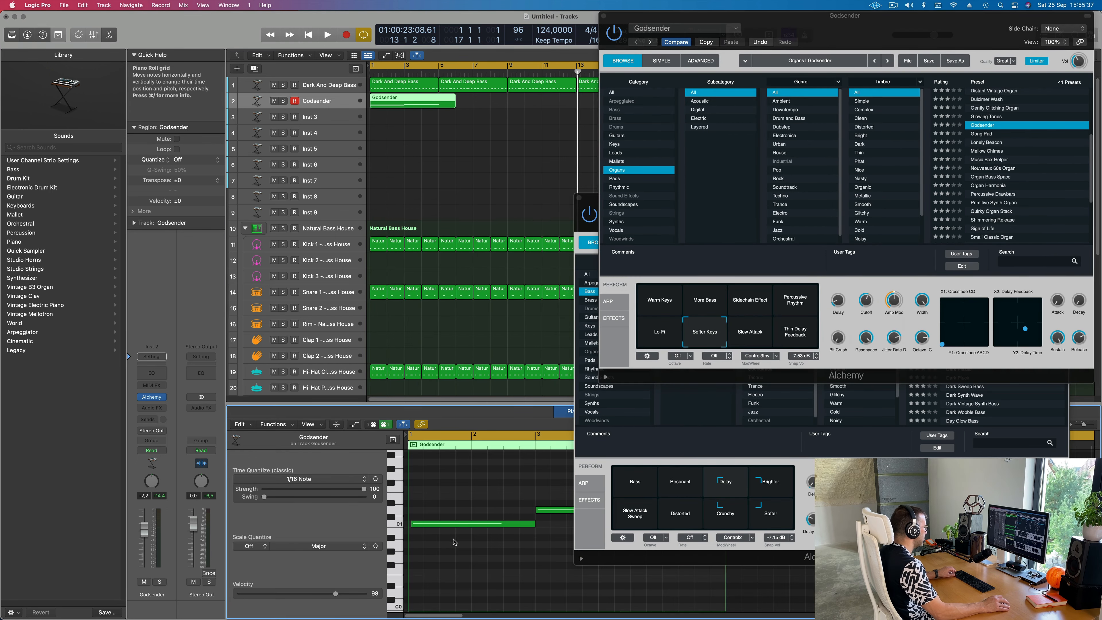
scroll(462, 562, "down", 2)
key("super+a")
left_click(465, 523)
scroll(473, 534, "right", 5)
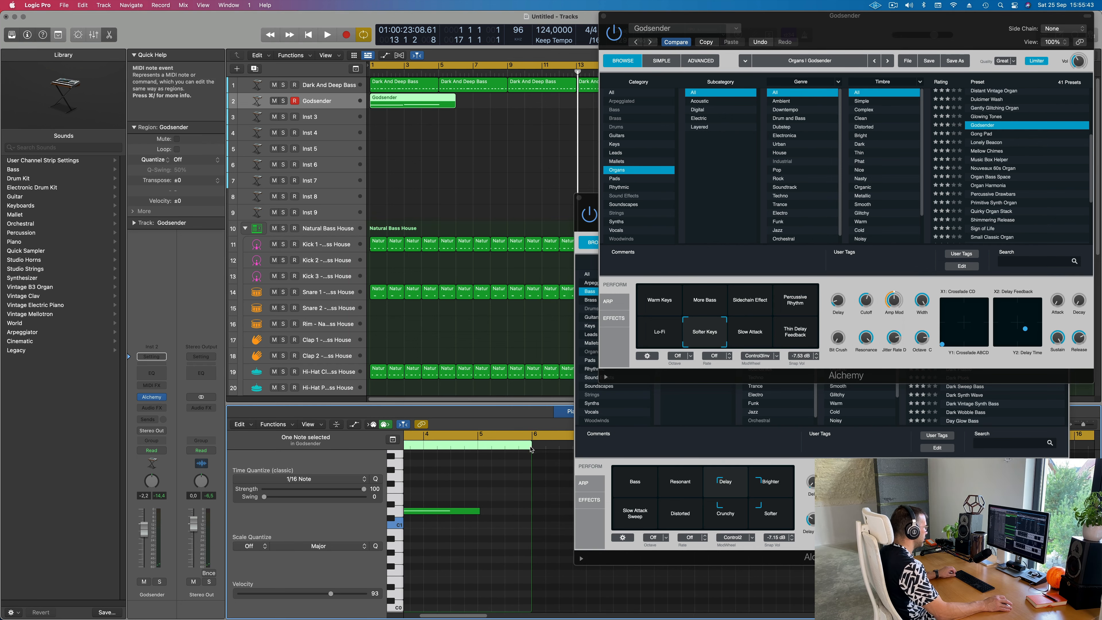
- Split the Godsender region at bar 5, splitting any crossing notes, and delete the piece after the cut
left_click(437, 101)
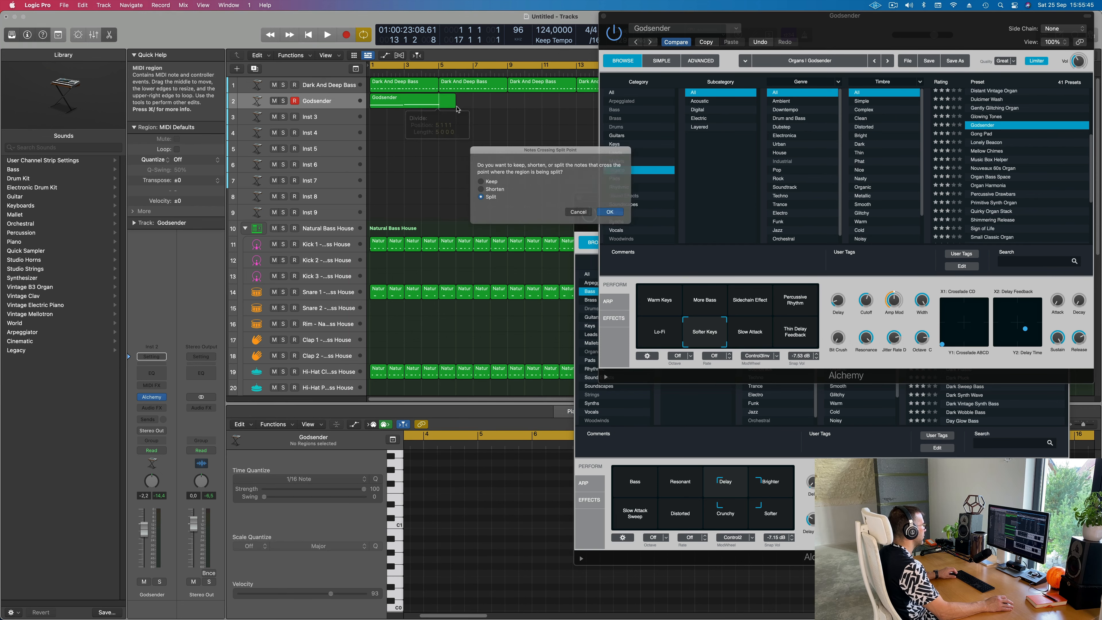
left_click(618, 215)
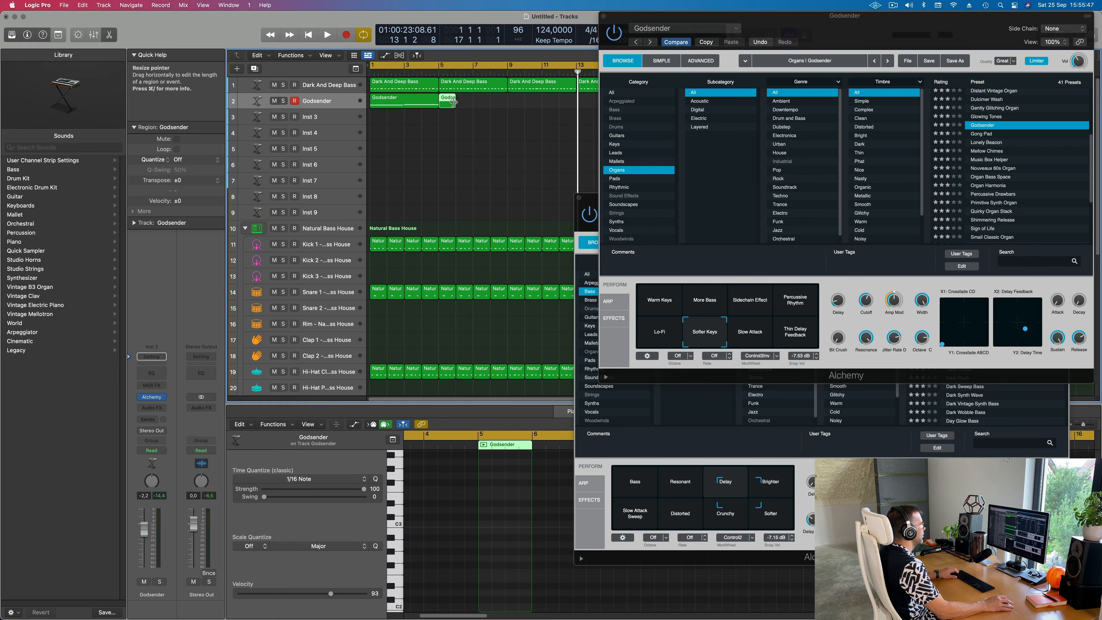
key("BackSpace")
- Play the arrangement from the start and repeat the four-bar Godsender region three times to fill up to bar 17
key("space")
key("super+Left")
key("super+Left")
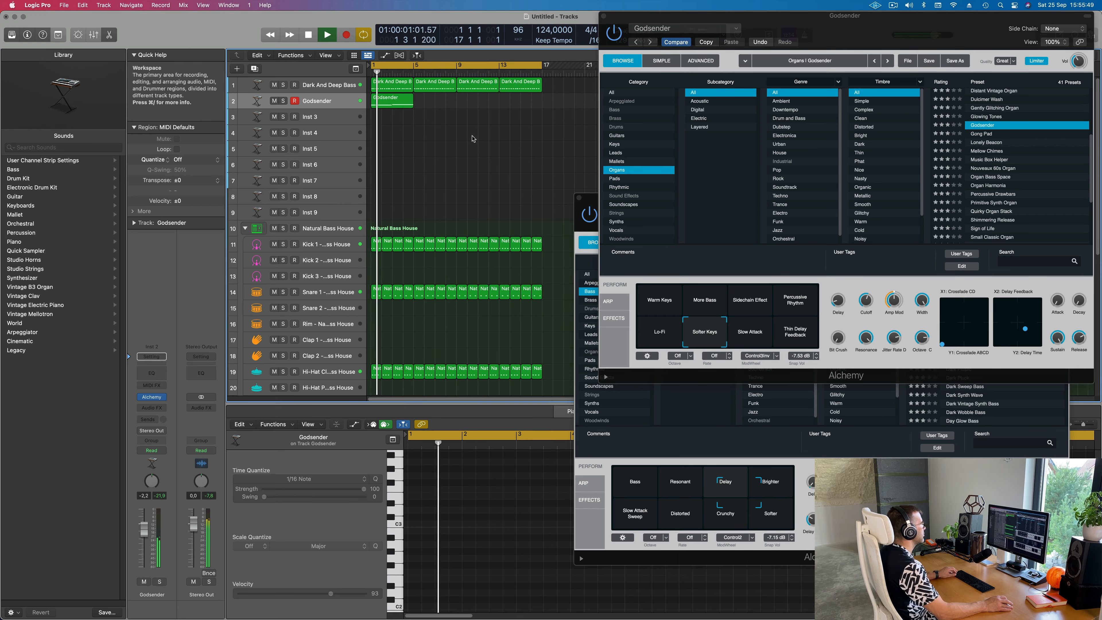
left_click_drag(838, 36, 576, 200)
key("space")
key("space")
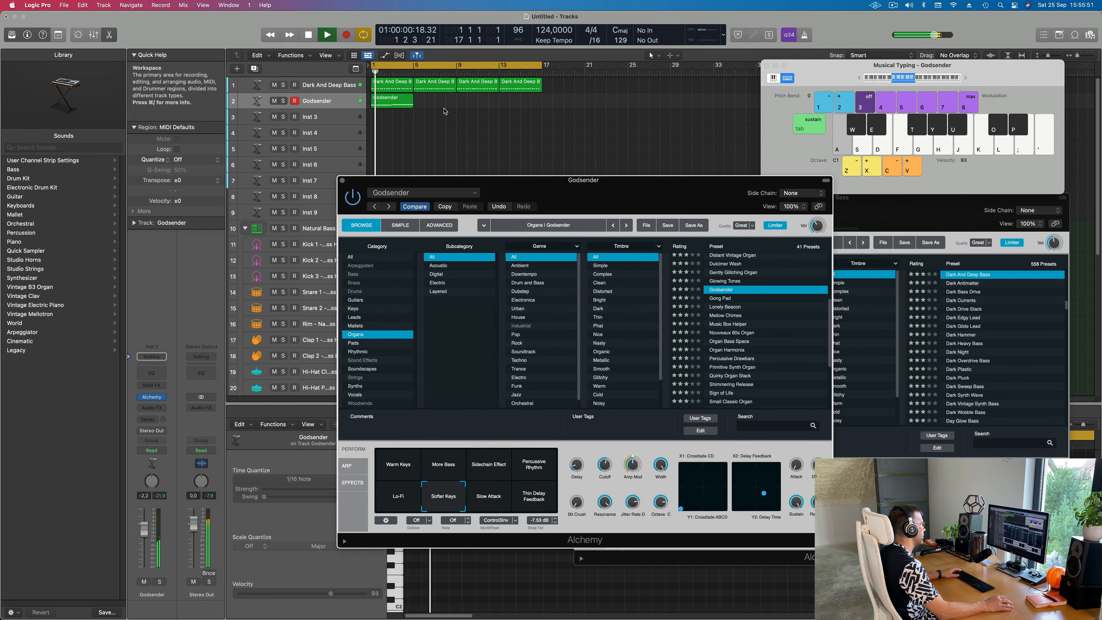
left_click(394, 107)
key("super+r")
key("super+r")
key("super+r")
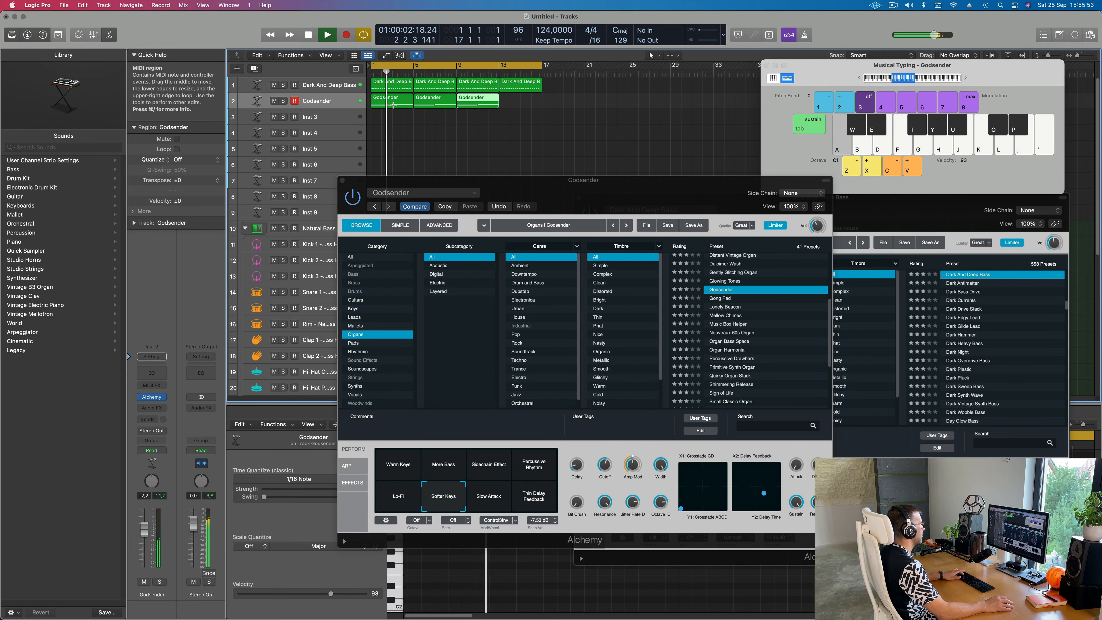
- Audition the Slow Attack and Thin Delay Feedback snapshots of Godsender with playback from the start
left_click_drag(497, 180, 424, 145)
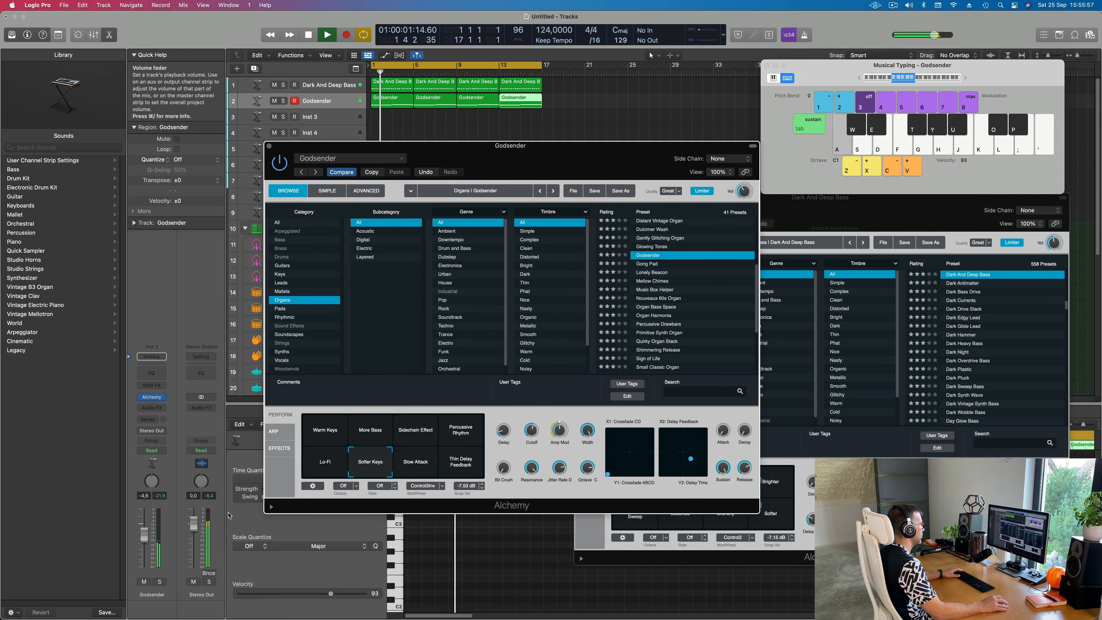
left_click(417, 468)
left_click(461, 467)
key("space")
key("space")
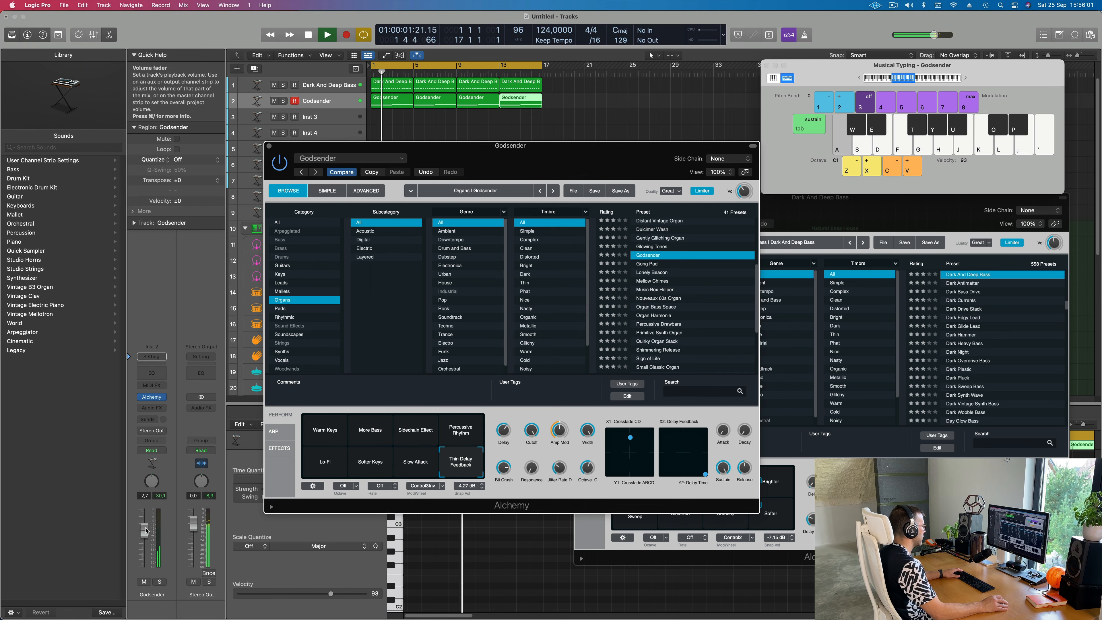
- Compare the Percussive Rhythm, Sidechain Effect and More Bass snapshots with the Godsender track volume at -2.0 dB
left_click(461, 434)
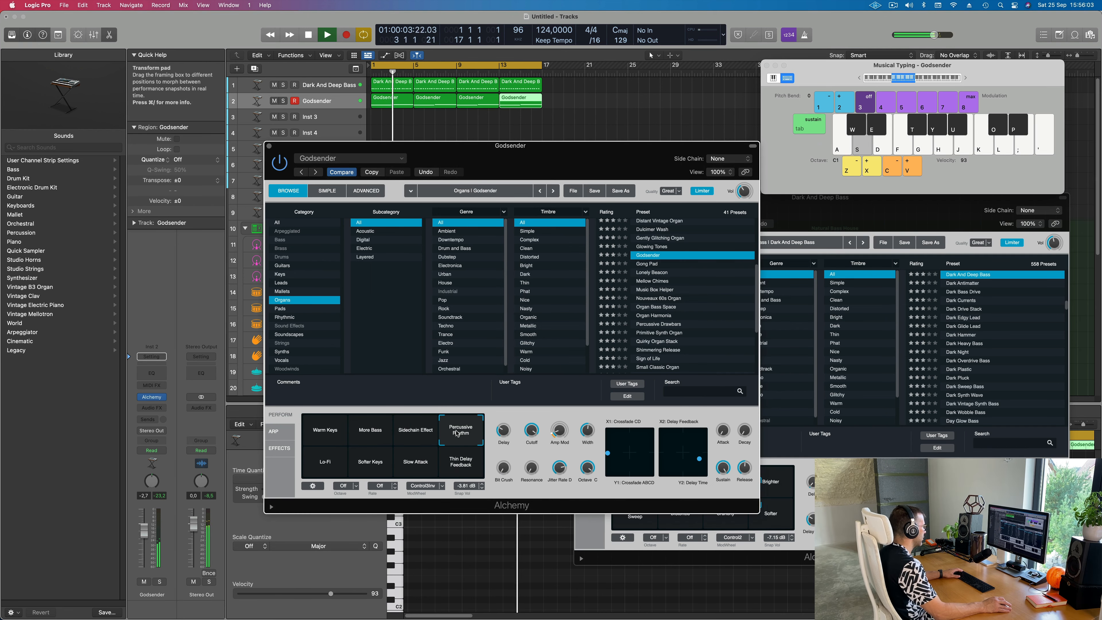
left_click_drag(143, 532, 145, 531)
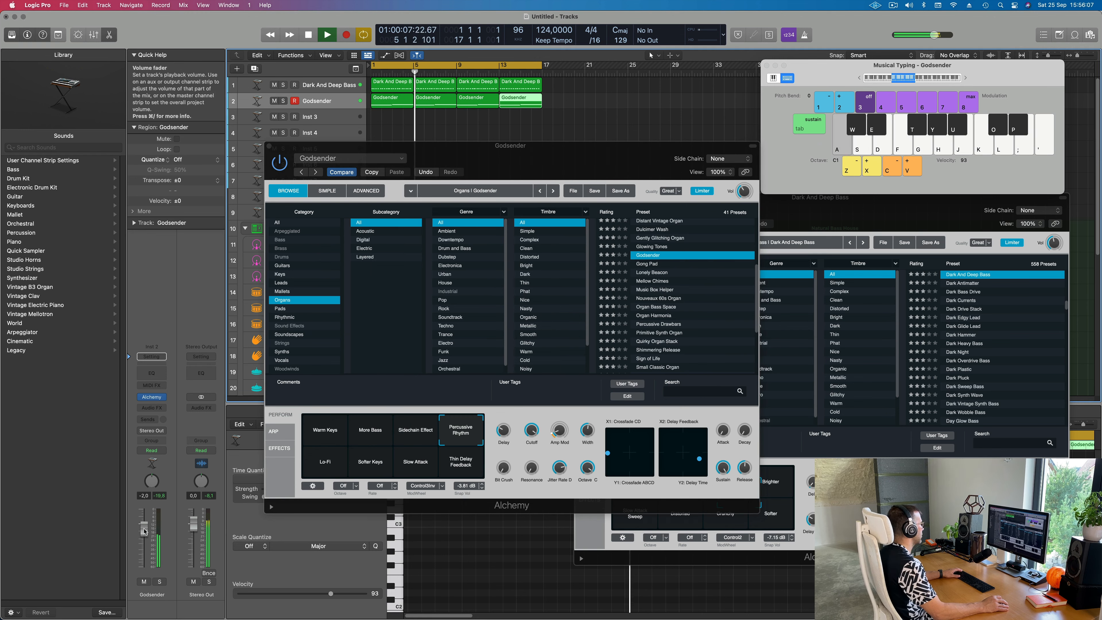
left_click(403, 445)
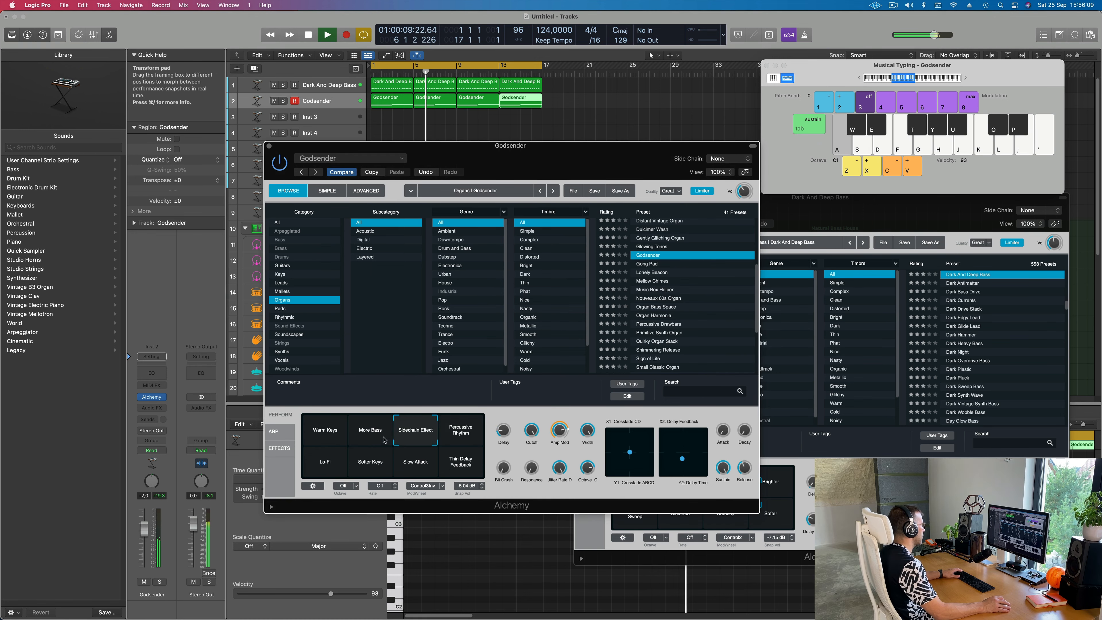
left_click(362, 436)
- Switch Godsender to the Warm Keys snapshot and lower its track volume to -7.0 dB against the loop
left_click(326, 431)
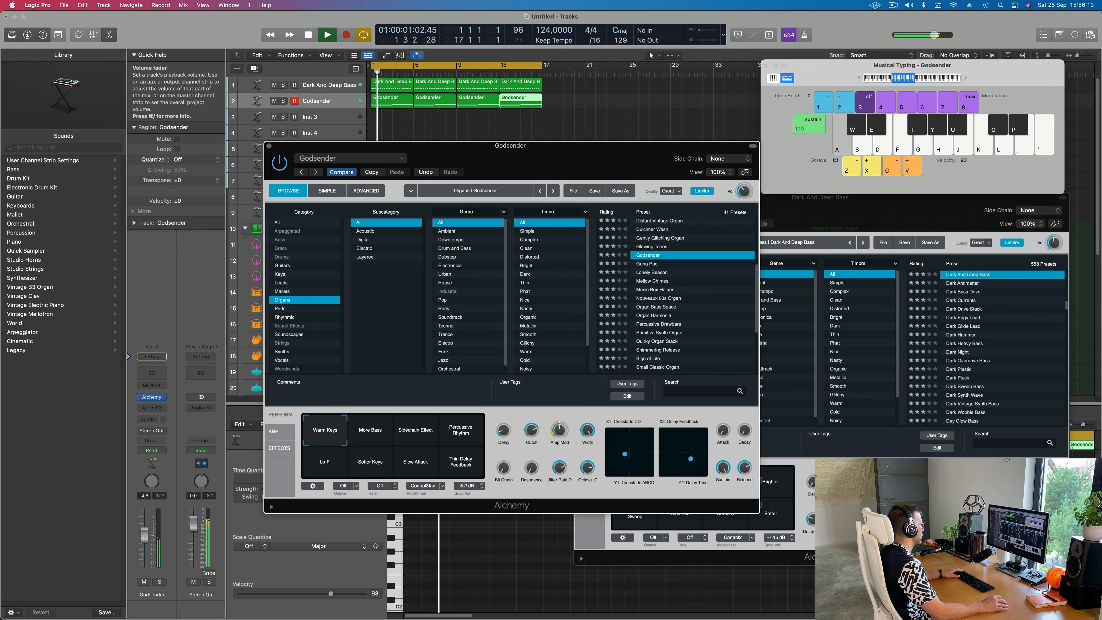
left_click_drag(149, 529, 149, 535)
left_click(534, 428)
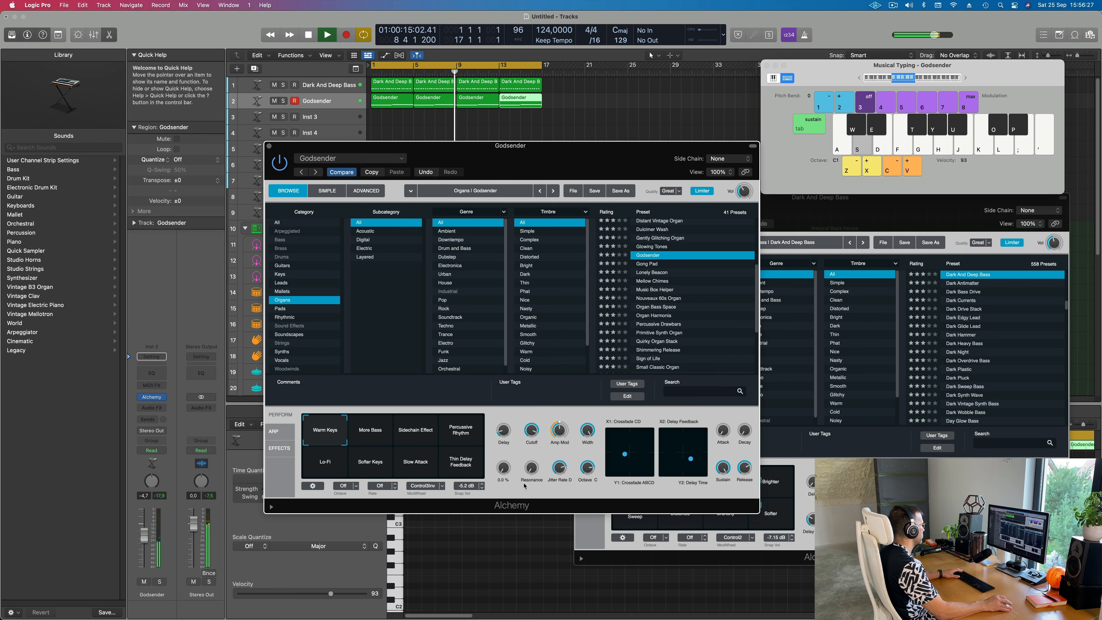
key("space")
key("space")
left_click_drag(144, 535, 144, 541)
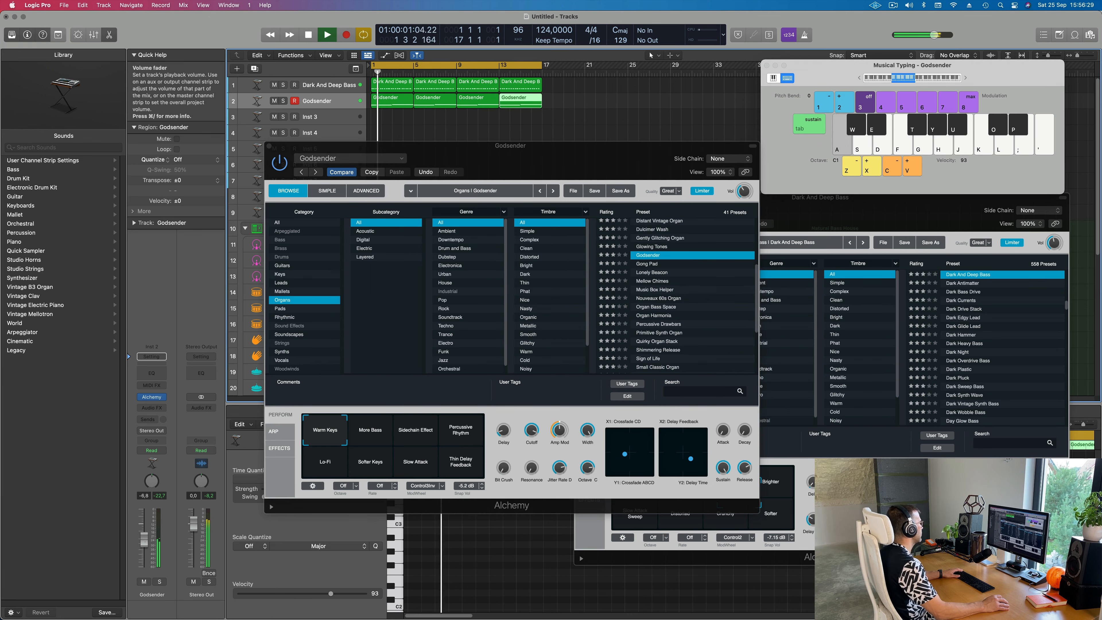
left_click_drag(311, 161, 287, 202)
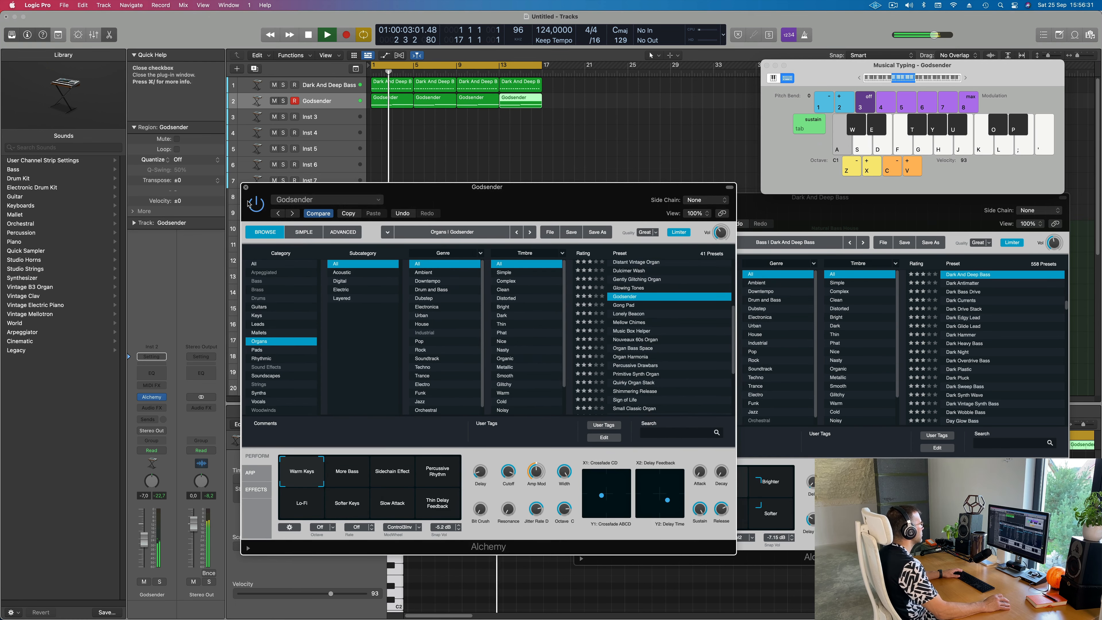
- Repeat all the arranged regions so they fill up to bar 33 and extend the cycle range to bar 33
left_click(246, 188)
left_click_drag(568, 130, 378, 87)
key("super+r")
left_click_drag(542, 66, 715, 65)
- Open Alchemy on the Inst 3 track and add a send to Bus 4
left_click(309, 116)
left_click(151, 397)
left_click(148, 419)
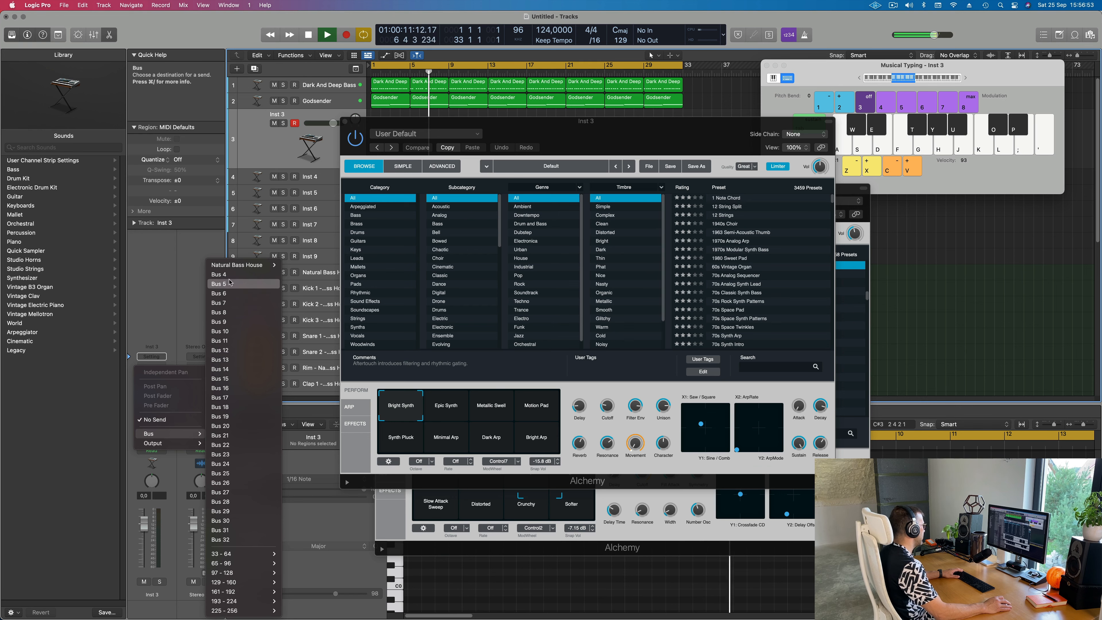
left_click(193, 285)
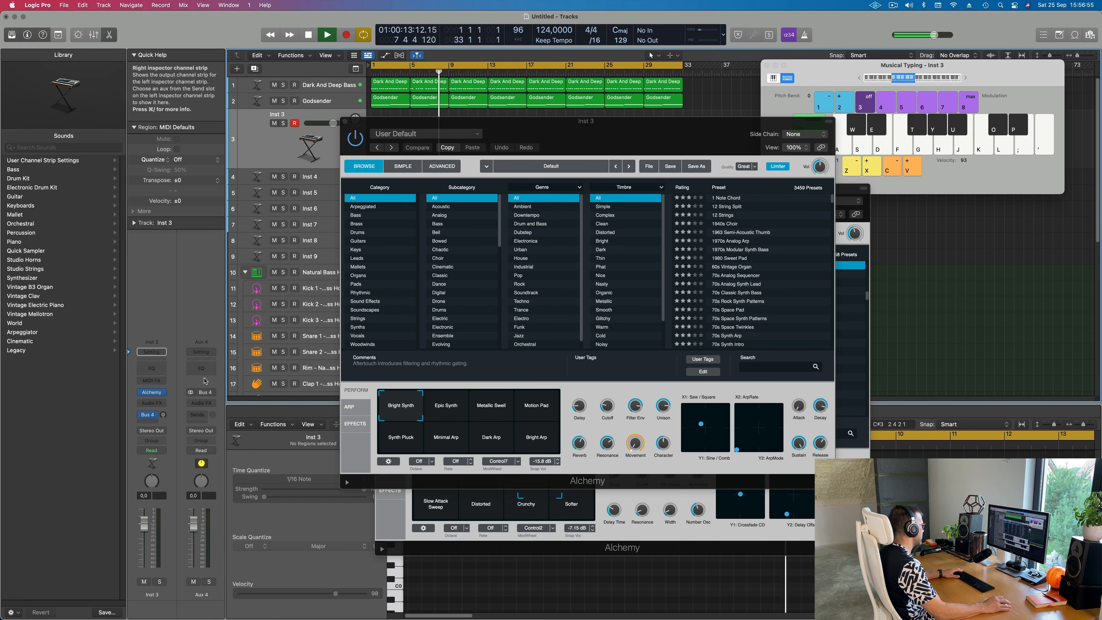
- Insert a Channel EQ and a SilverVerb on Aux 4 and raise Inst 3's send level to Bus 4
left_click(205, 368)
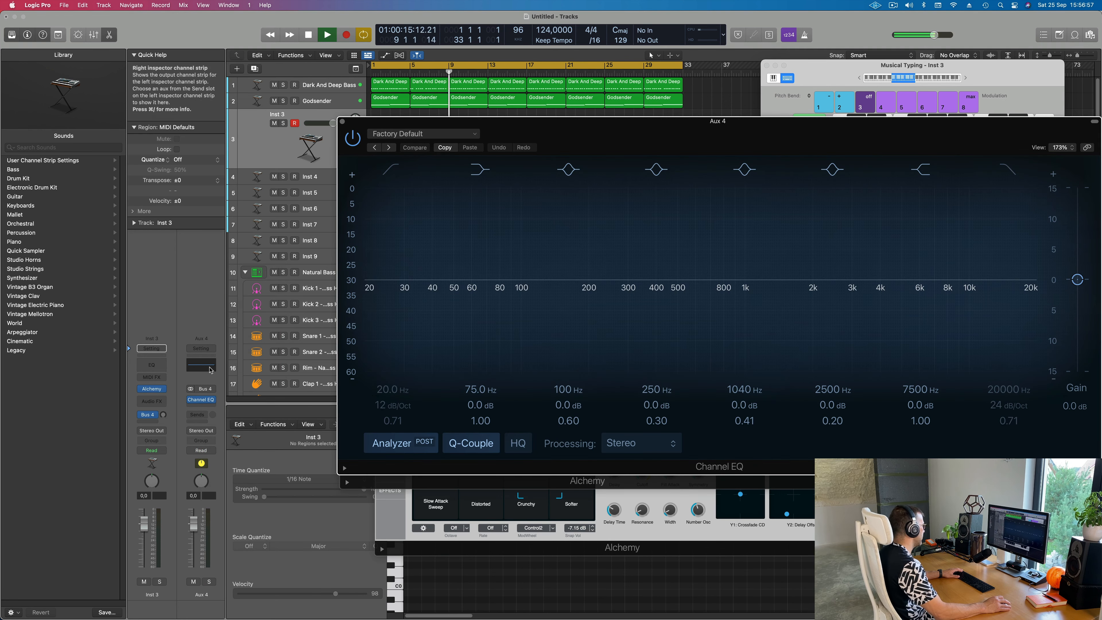
left_click(206, 404)
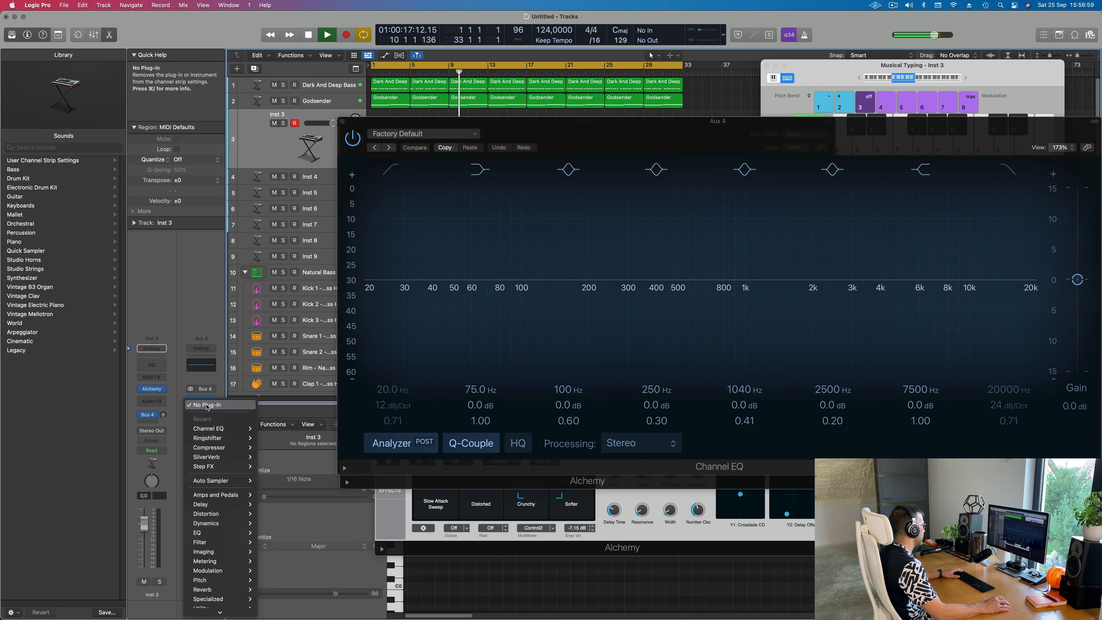
mouse_move(223, 457)
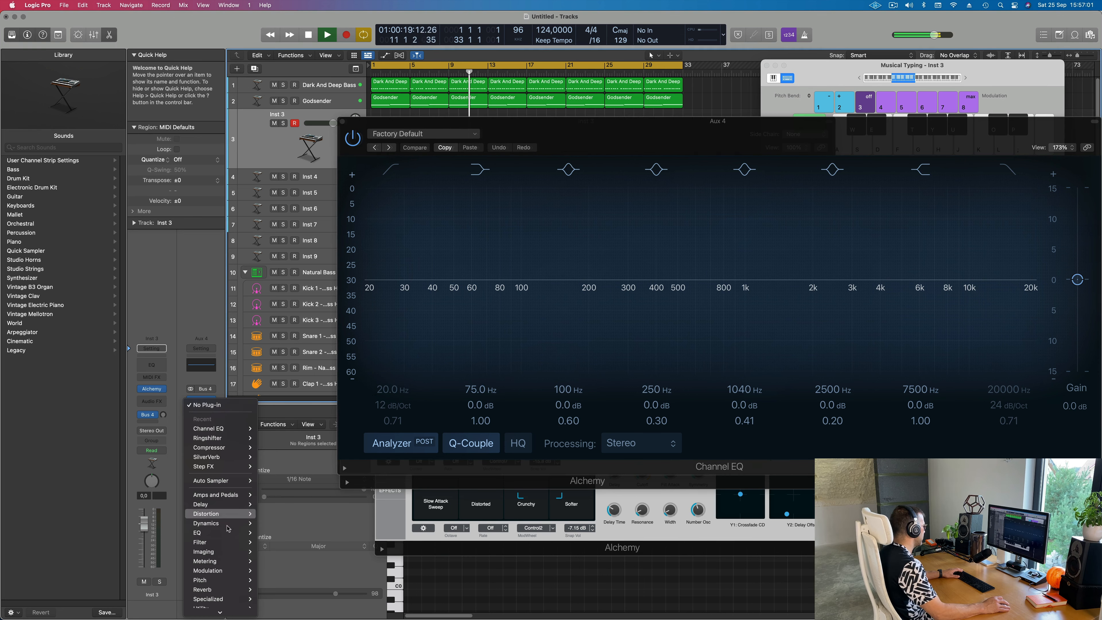
mouse_move(222, 589)
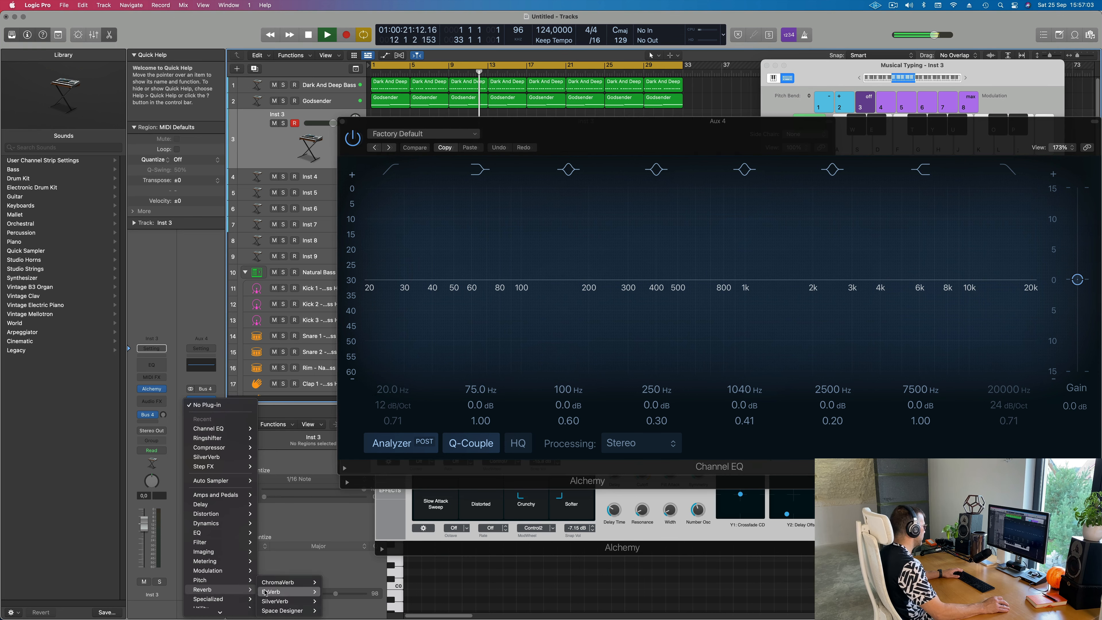
mouse_move(276, 593)
left_click(335, 602)
left_click_drag(162, 415, 163, 398)
- Arrange the plug-in windows and load the Brass preset 80s Slow Pop Sweep in Inst 3's Alchemy
left_click_drag(608, 122, 748, 274)
left_click_drag(630, 120, 565, 171)
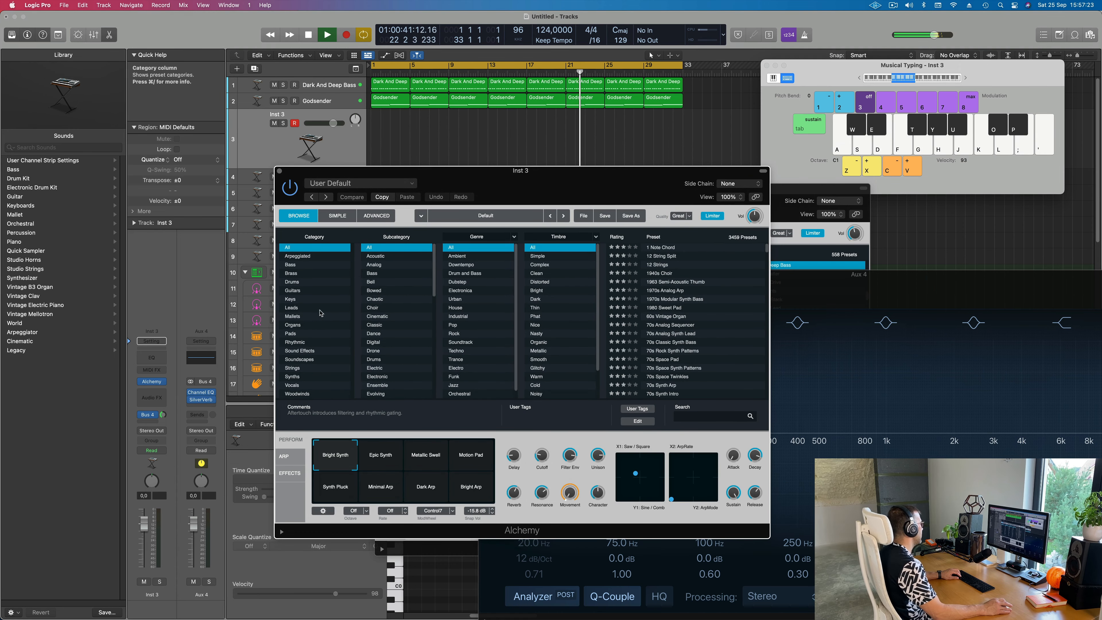
left_click(304, 273)
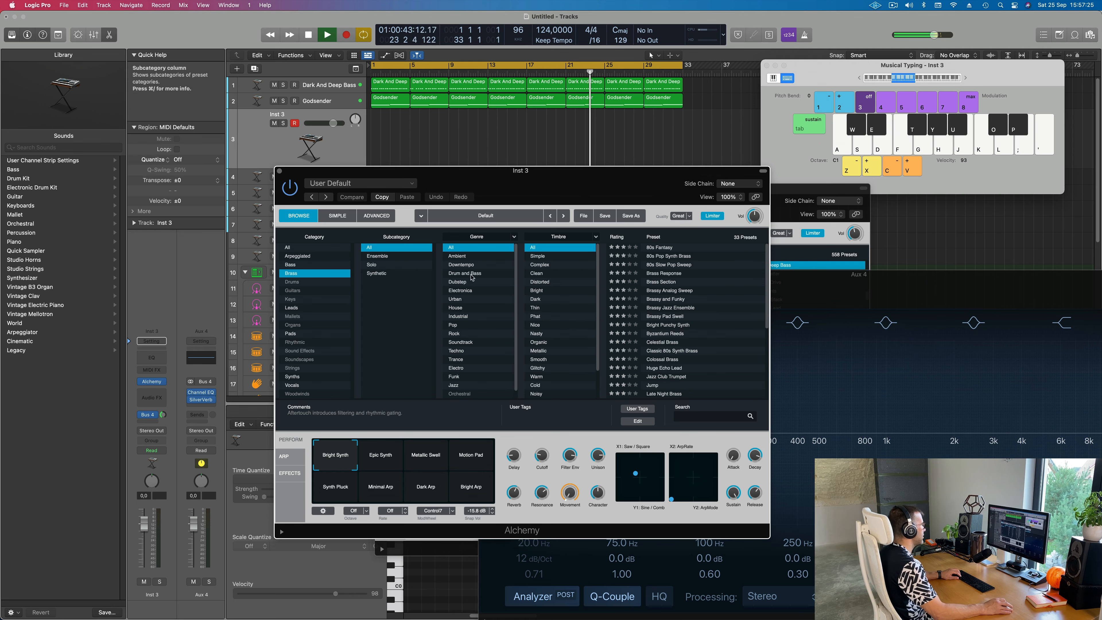
left_click_drag(586, 195, 788, 172)
left_click(757, 261)
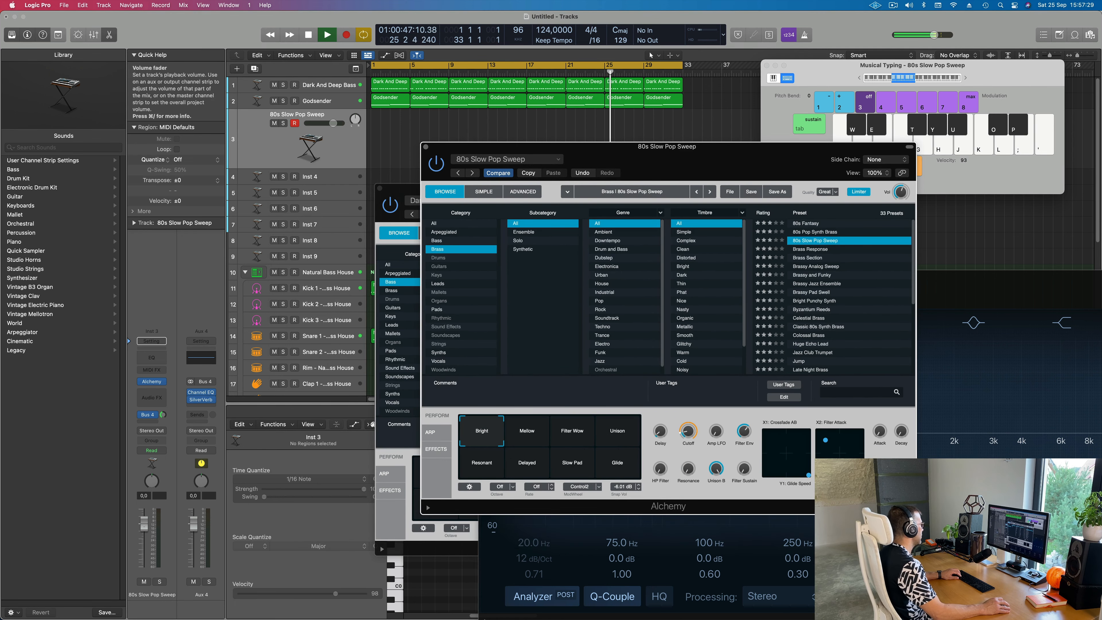
- Lower the 80s Slow Pop Sweep track to -17.4 dB, raise Musical Typing to octave C3 and try a few notes
left_click_drag(144, 520, 146, 547)
left_click_drag(144, 547, 144, 555)
left_click(966, 79)
left_click(965, 79)
key("k")
key("h")
key("f")
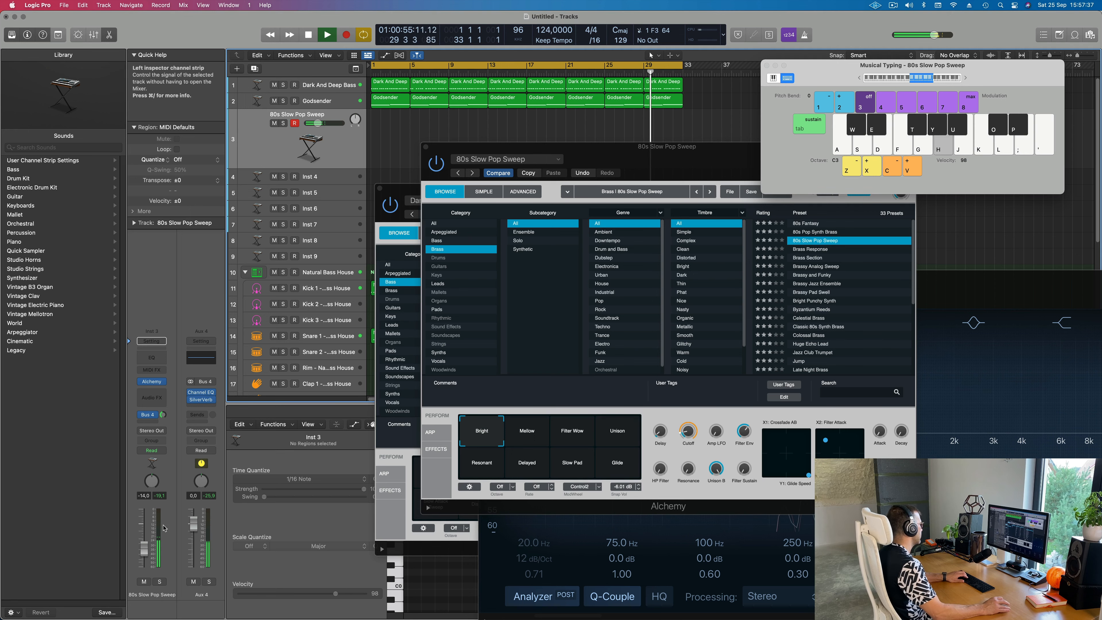
key("f")
key("h")
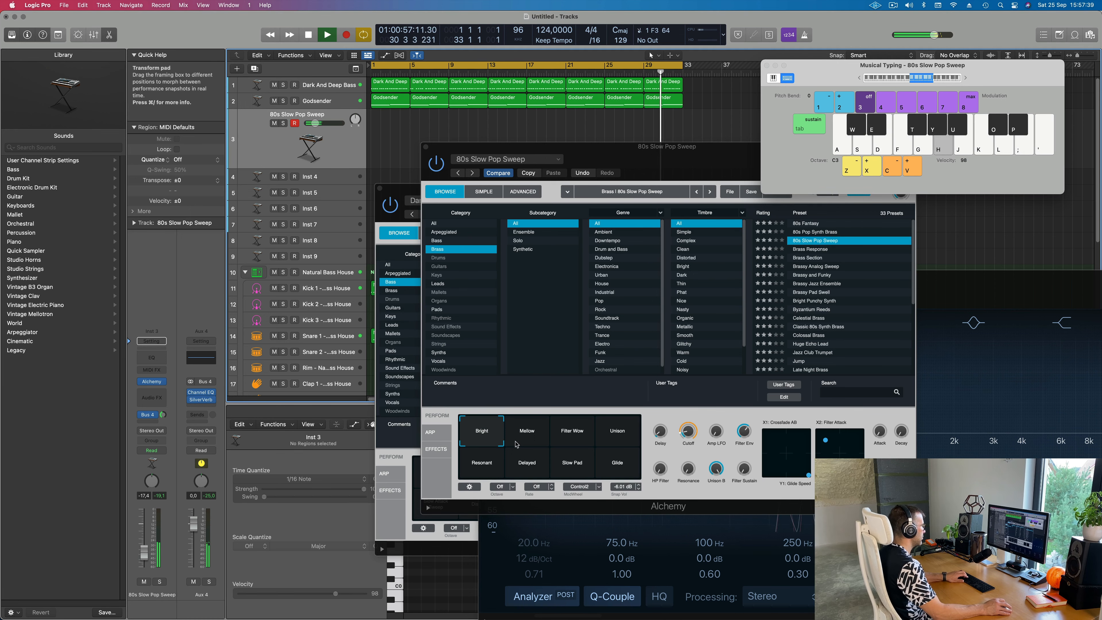
- Audition the Mellow and Filter Wow snapshots with played notes and raise the track volume to -8.6 dB
left_click(529, 440)
left_click(575, 439)
key("j")
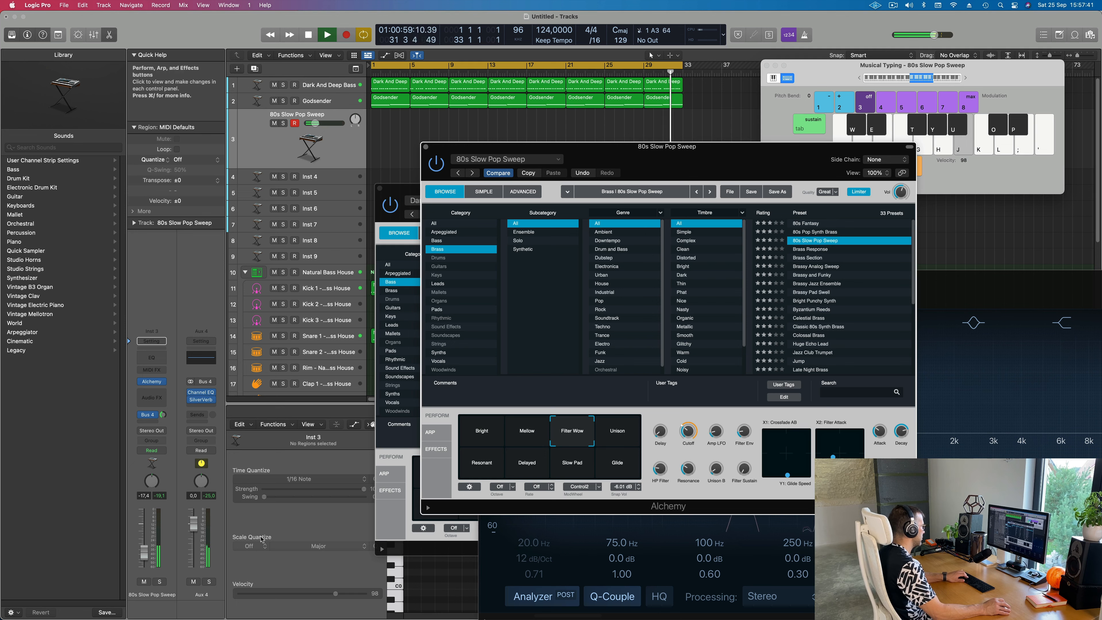
key("k")
left_click_drag(144, 537, 144, 542)
key("k")
key("h")
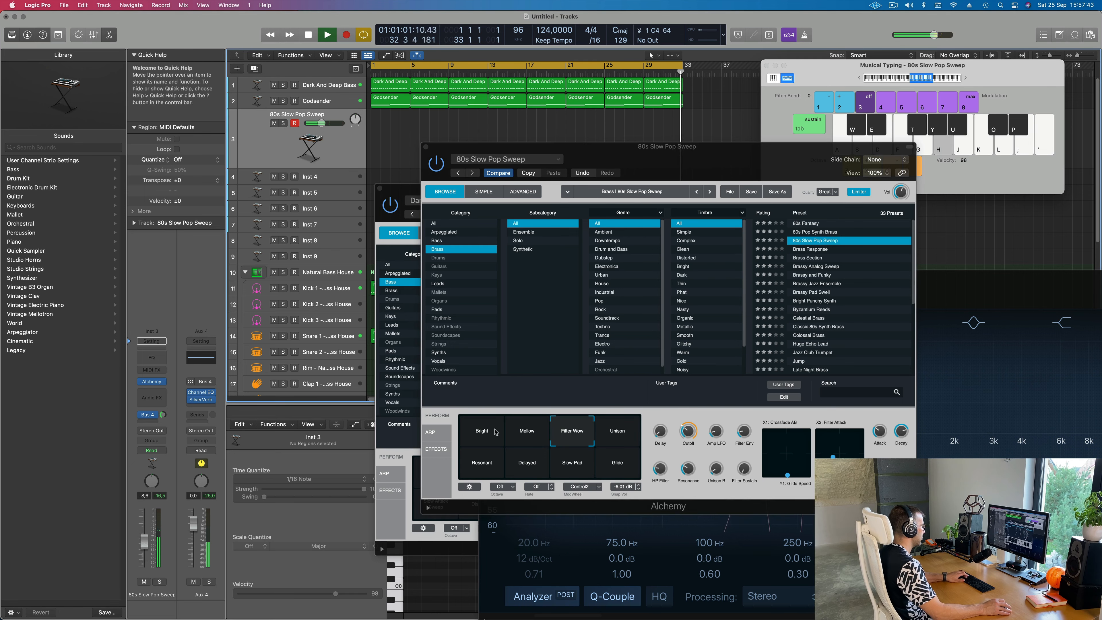
key("j")
- Compare the Unison, Glide, Slow Pad and Delayed snapshots and select Mellow for the 80s Slow Pop Sweep
left_click(608, 436)
key("h")
left_click(609, 436)
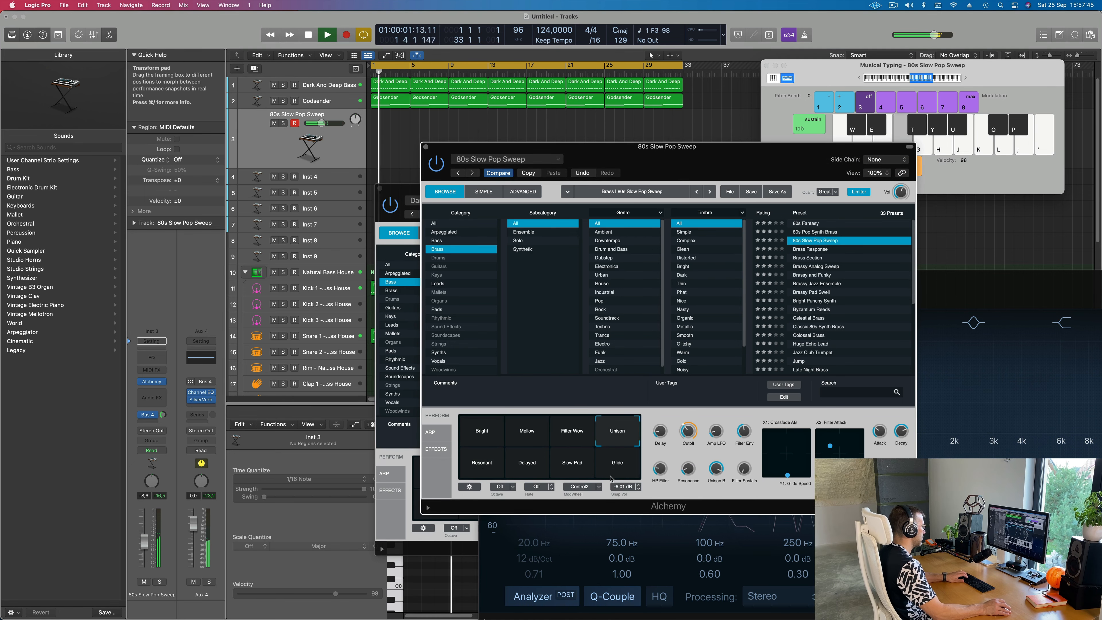
left_click(607, 465)
left_click(573, 464)
left_click(528, 467)
left_click(526, 438)
- Try out melody notes over the loop with the Mellow snapshot in octave C3
key("h")
key("j")
key("k")
key("k")
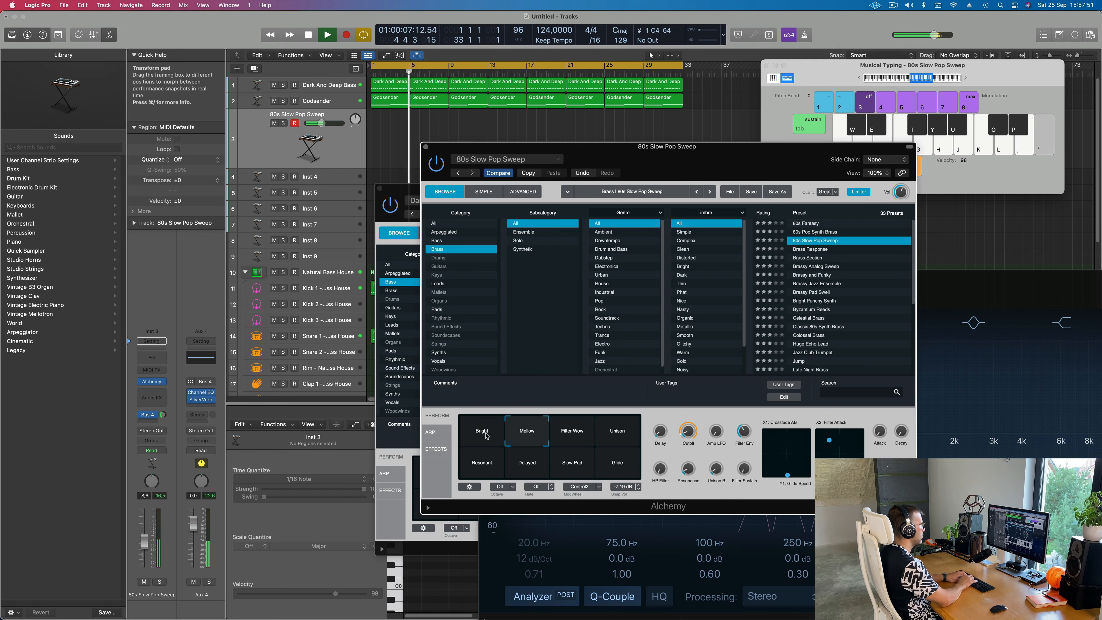
key("semicolon")
key("l")
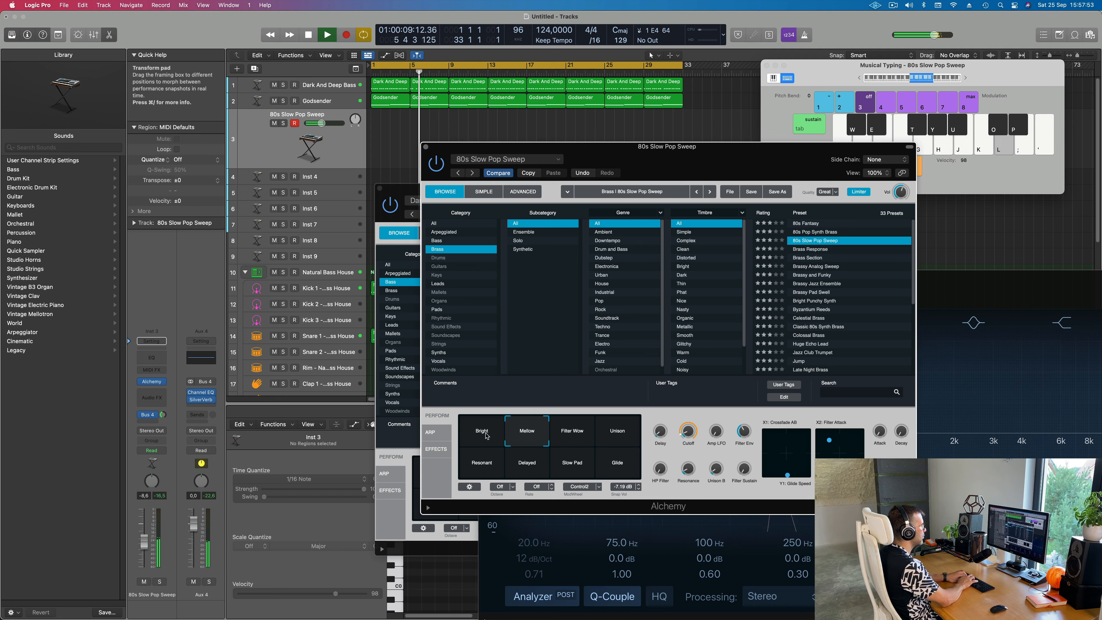
key("k")
key("f")
key("h")
key("j")
key("k")
key("f")
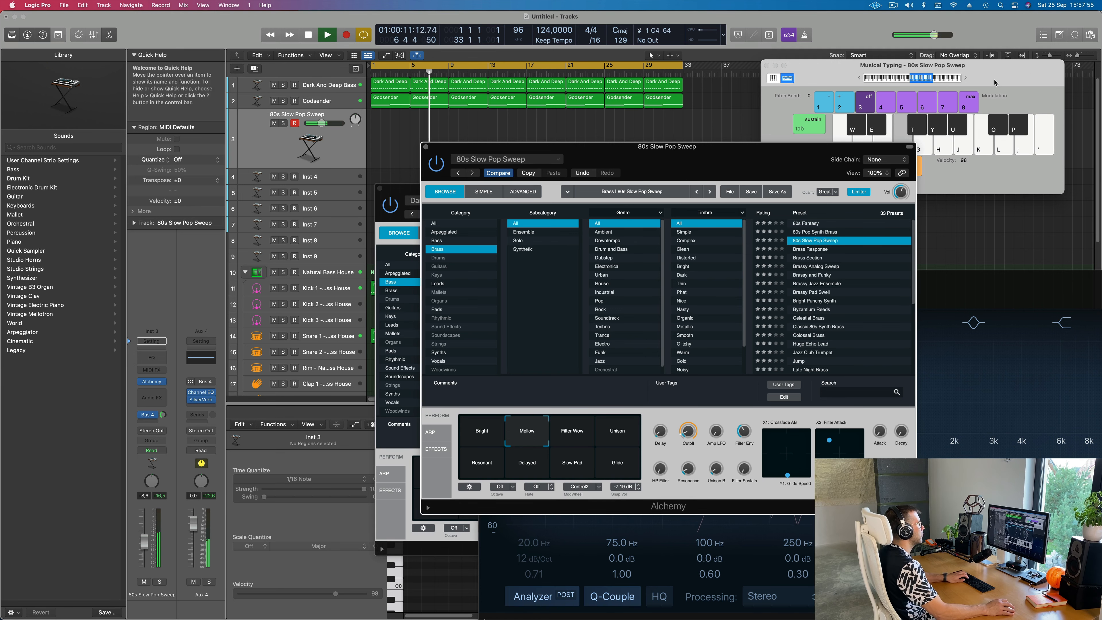
key("h")
key("j")
- Compare the melody notes in octaves C3 and C4 and leave Musical Typing at octave C4
left_click(965, 78)
key("h")
key("j")
key("f")
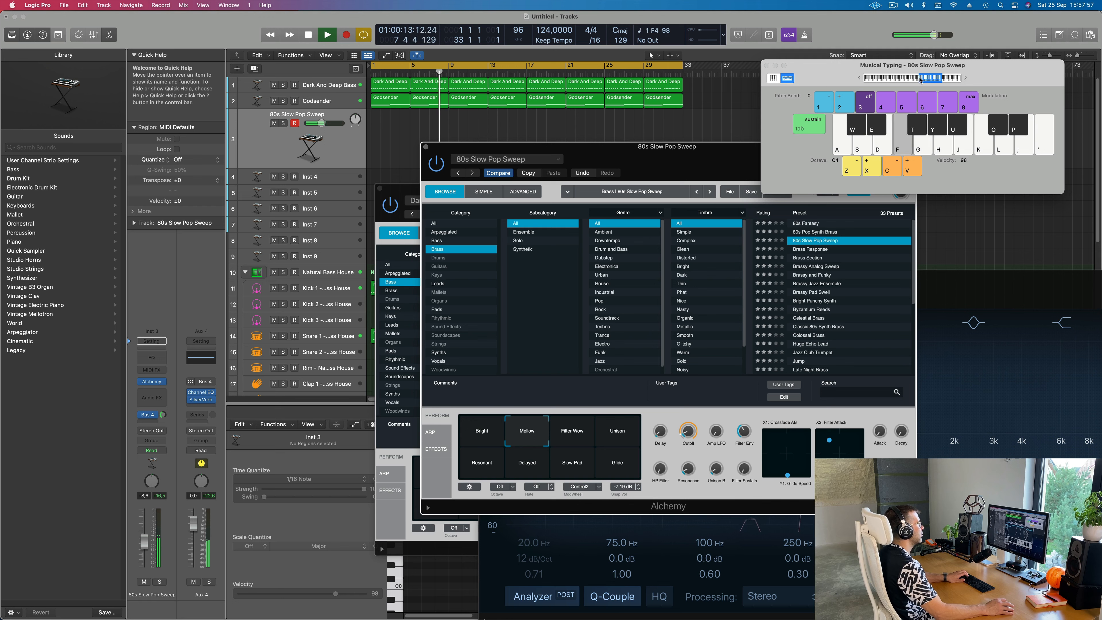
key("h")
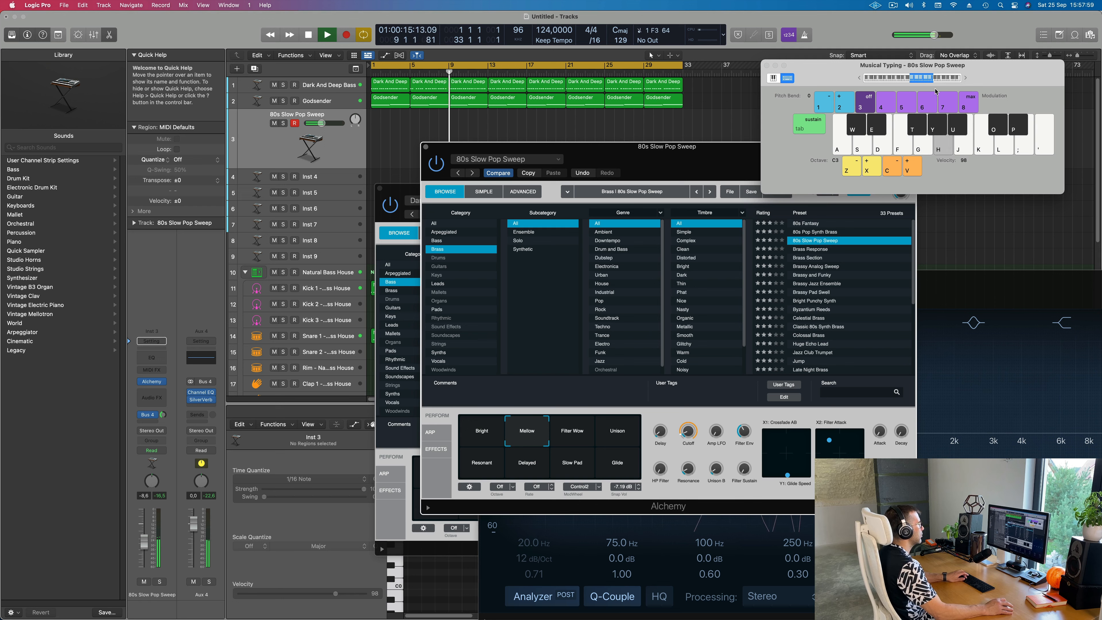
key("j")
key("k")
key("f")
left_click(965, 78)
key("f")
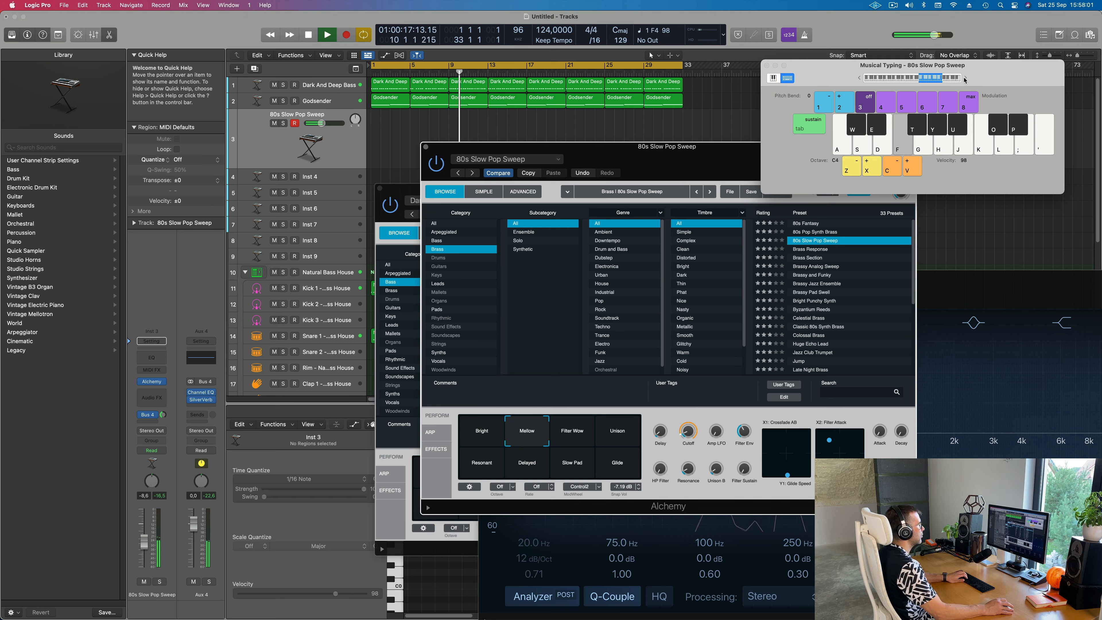
key("h")
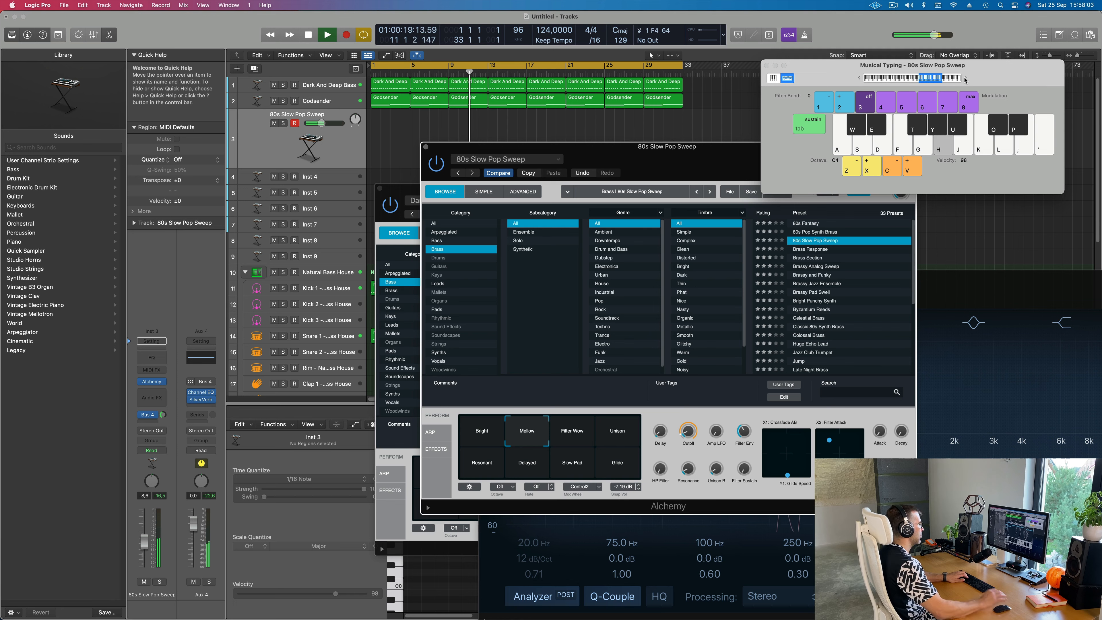
key("h")
key("d")
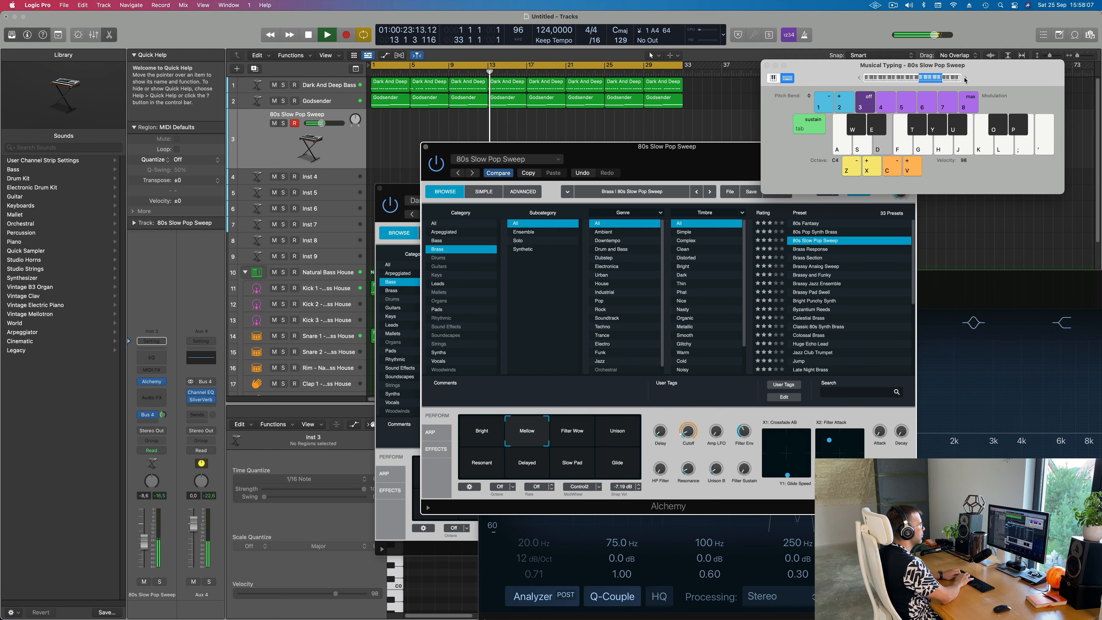
- Record a short melody in octave C4 on the 80s Slow Pop Sweep track over the loop, ending with playback stopped
key("k")
key("j")
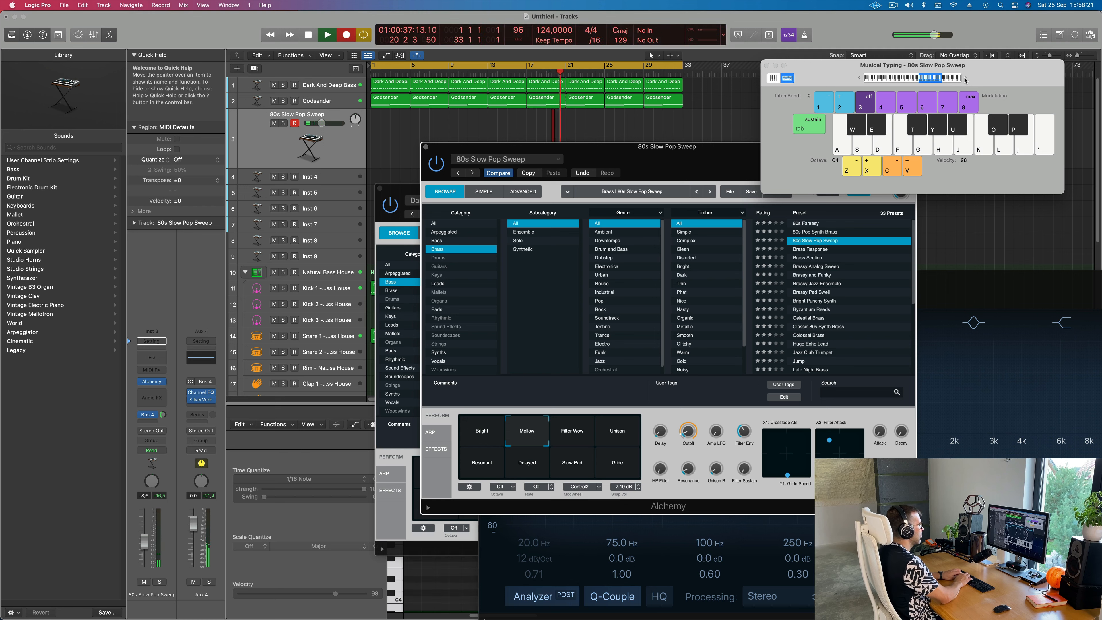
key("s")
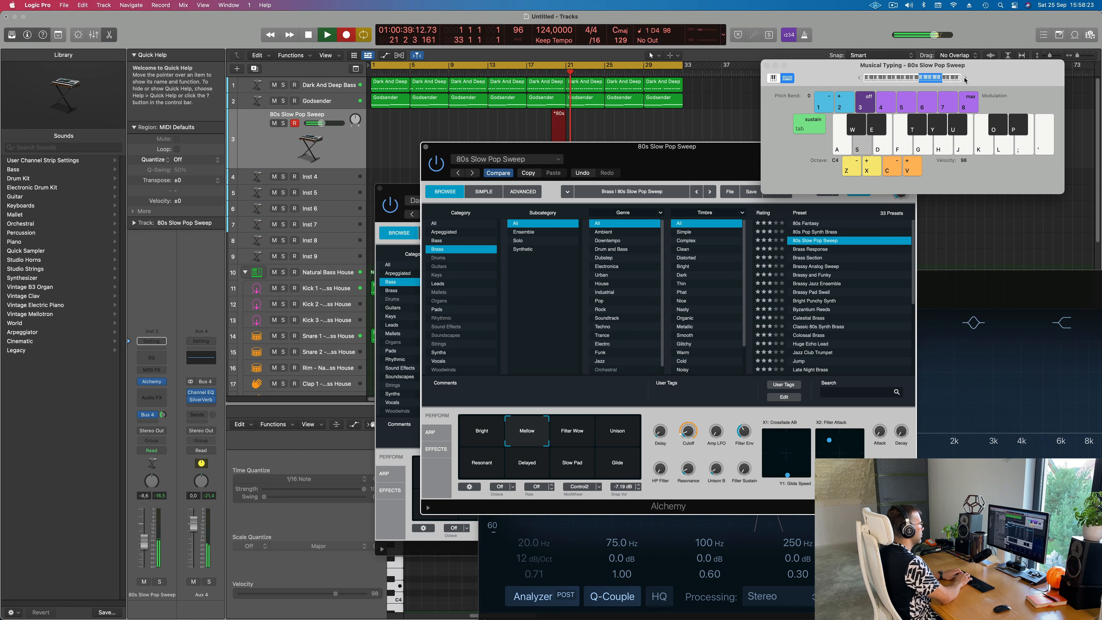
key("h")
key("d")
key("j")
key("f")
key("space")
- Move the recorded 80s Slow Pop Sweep region to bar 1 and play it back with the plug-in windows cleared aside
left_click_drag(583, 114, 389, 114)
key("space")
left_click_drag(397, 189, 714, 259)
left_click_drag(693, 161, 804, 187)
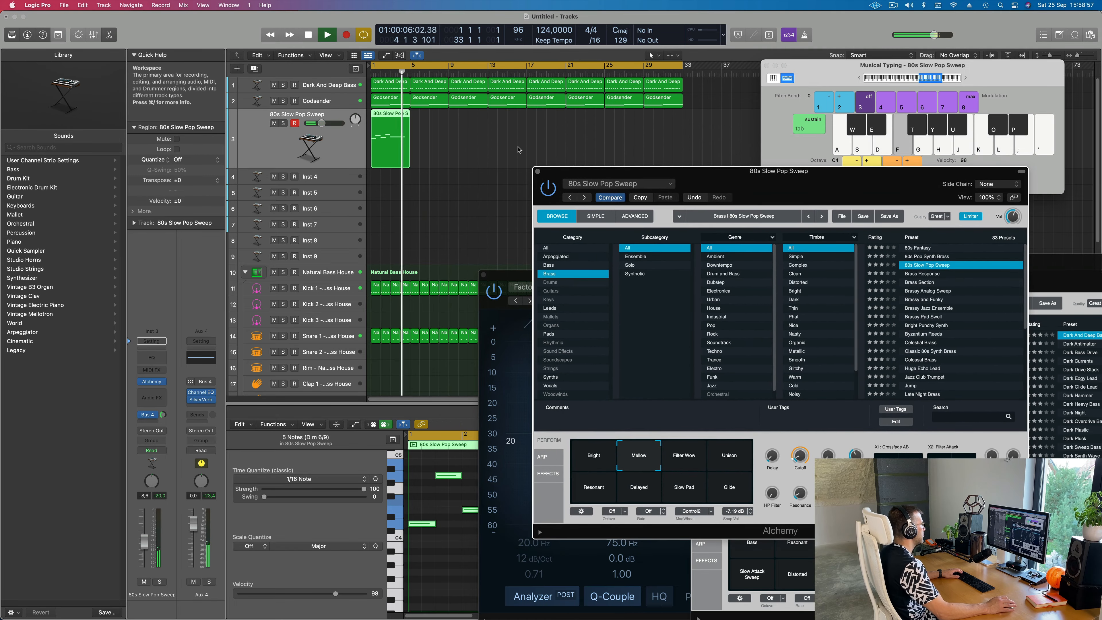
- Open Alchemy on the Inst 4 track and load the Keys preset 80s Pop Electric Piano while the loop plays
left_click(315, 180)
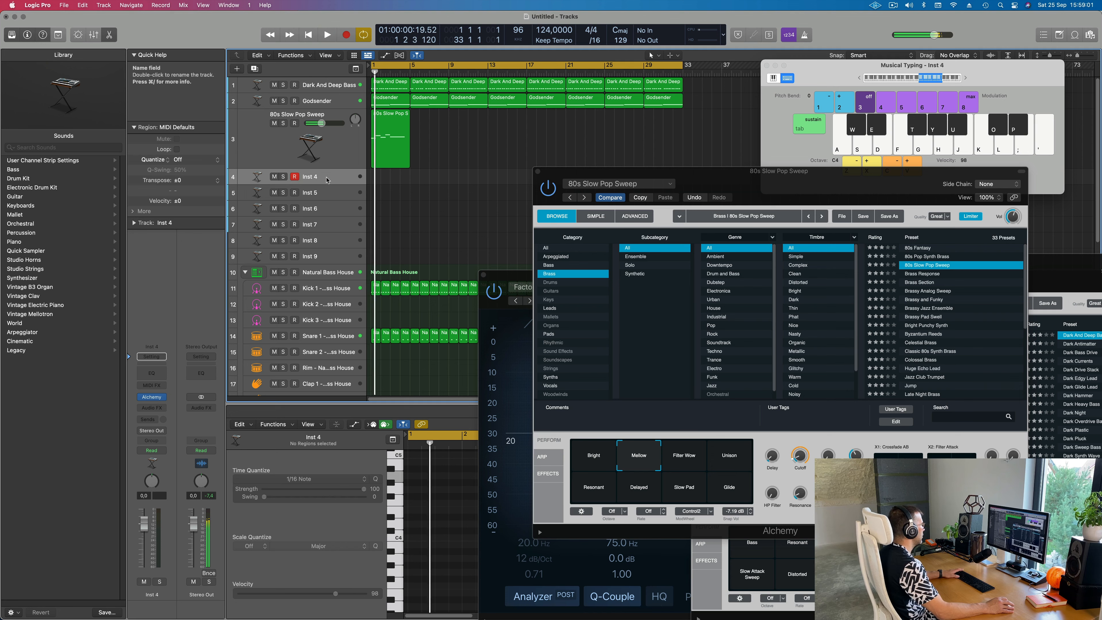
key("space")
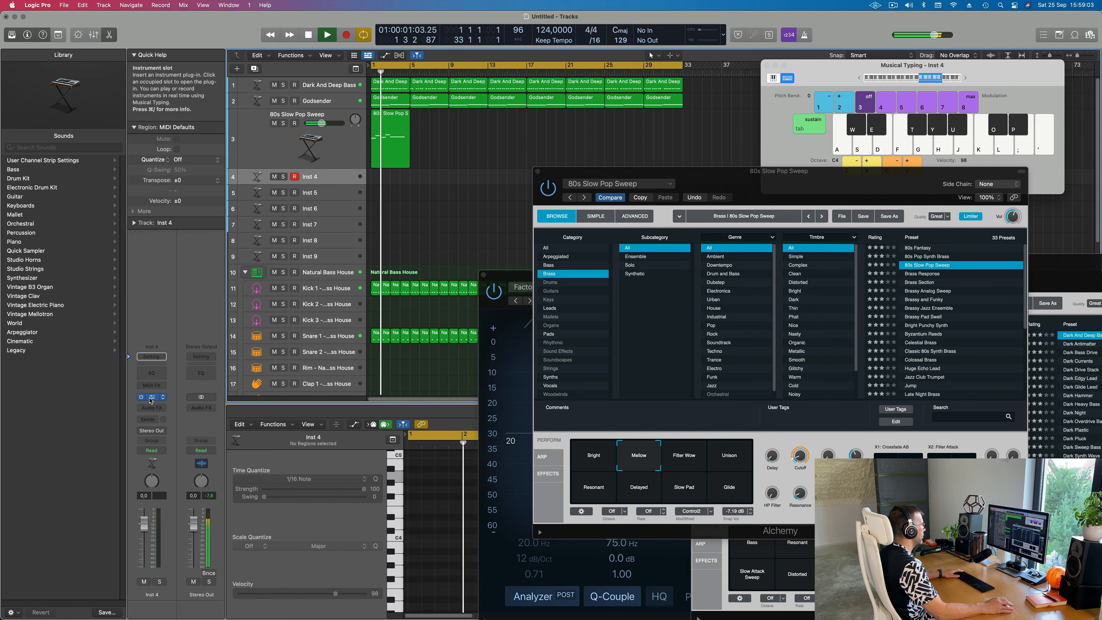
left_click(151, 399)
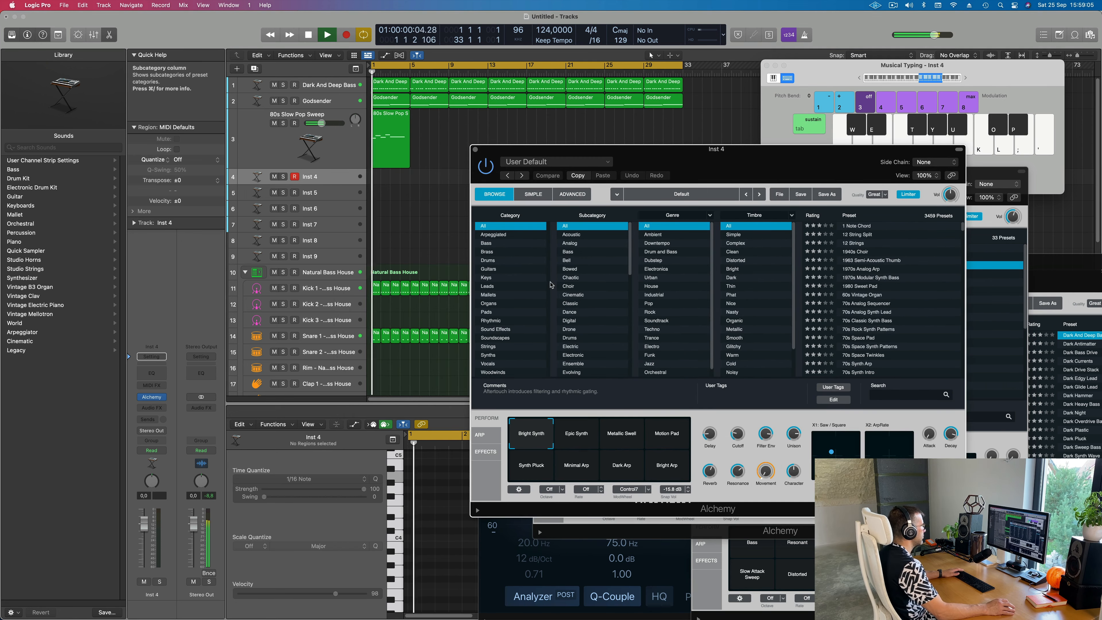
left_click(486, 278)
left_click(867, 252)
- Lower the 80s Pop Electric Piano track volume to -10.2 dB and try notes against the loop
left_click_drag(143, 524, 143, 544)
key("a")
key("d")
key("g")
key("a")
key("d")
key("g")
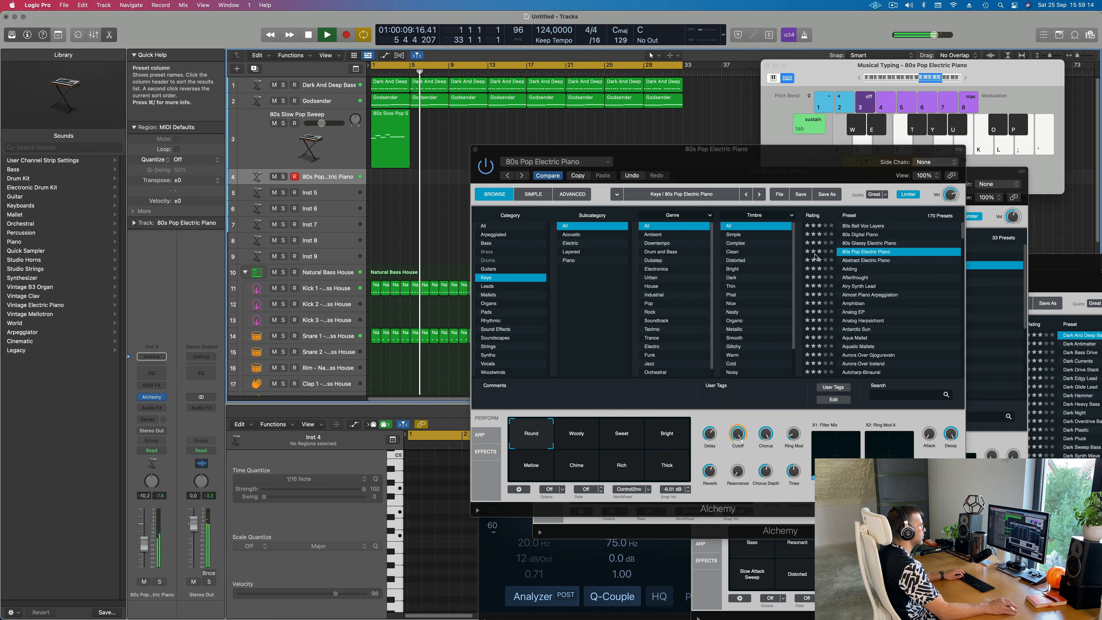
- Try the 80s Glassy Electric Piano and Afterthought presets, and load Airy Synth Lead with the track at -13.8 dB
left_click(868, 244)
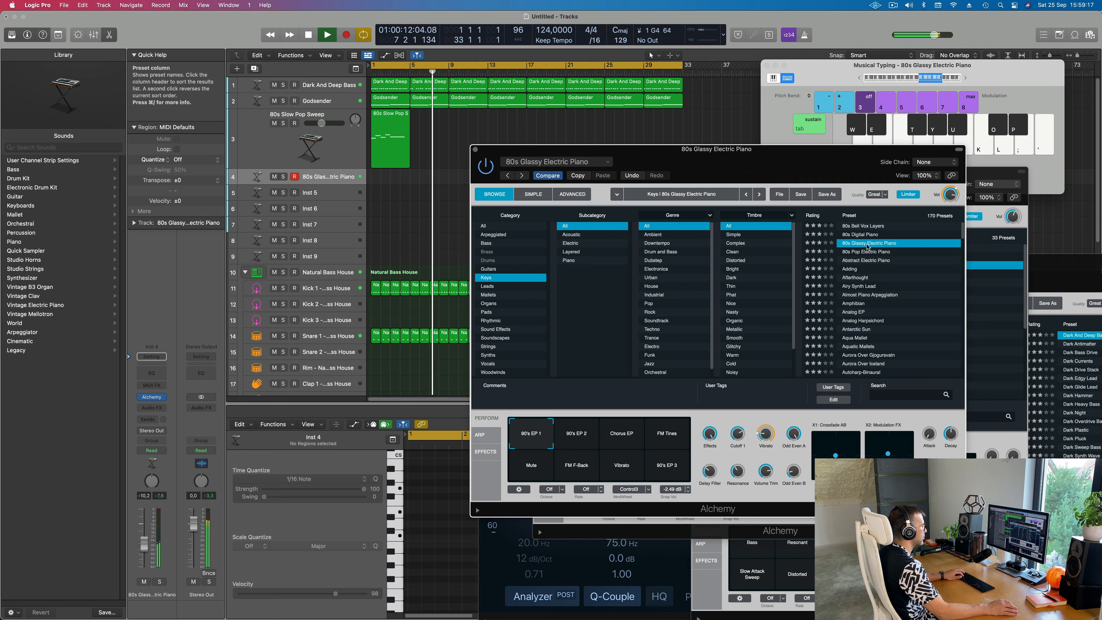
left_click(858, 278)
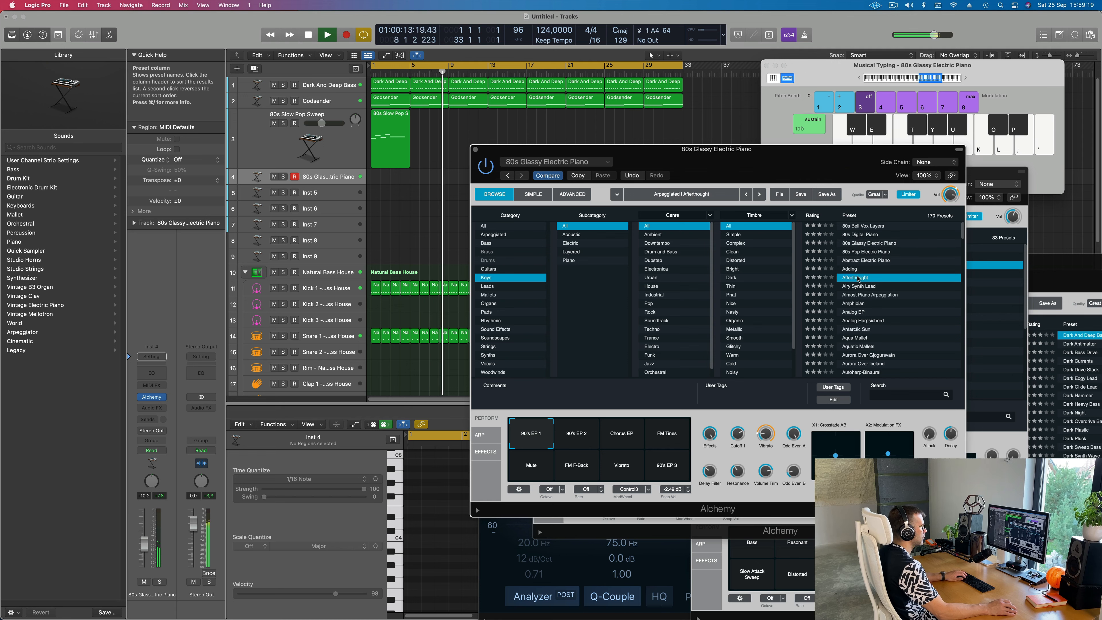
left_click(860, 286)
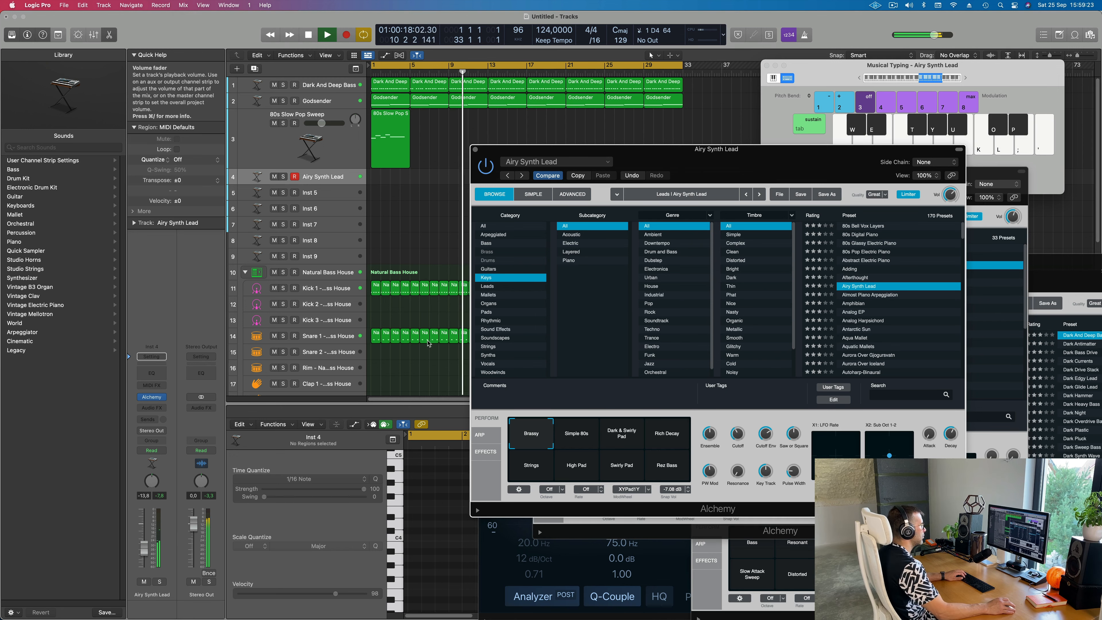
- Shift Musical Typing down two octaves while testing notes on Airy Synth Lead, and move the keyboard window aside
left_click(859, 78)
key("s")
key("f")
key("h")
key("s")
key("f")
key("h")
left_click(859, 78)
left_click_drag(836, 77, 862, 83)
- Restart playback and add a send from Airy Synth Lead to Bus 3 Reverb with a raised send level
key("space")
key("space")
left_click_drag(651, 150, 652, 149)
left_click(148, 419)
left_click(243, 439)
left_click_drag(163, 415, 163, 397)
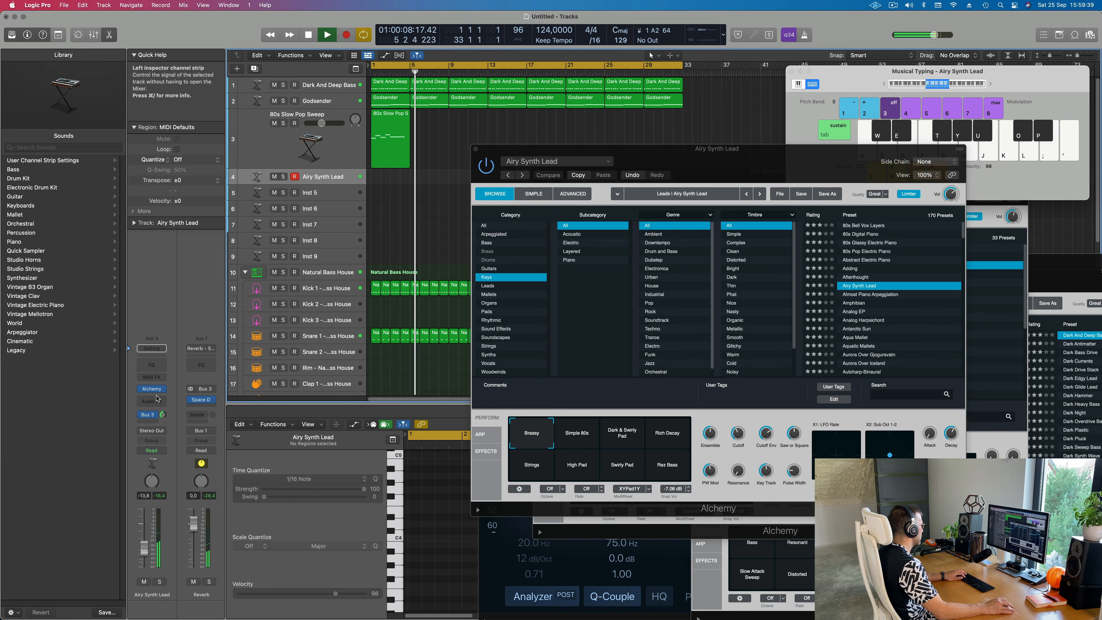
- Reroute the Airy Synth Lead send to Bus 4, feeding Aux 4
left_click(152, 416)
mouse_move(178, 492)
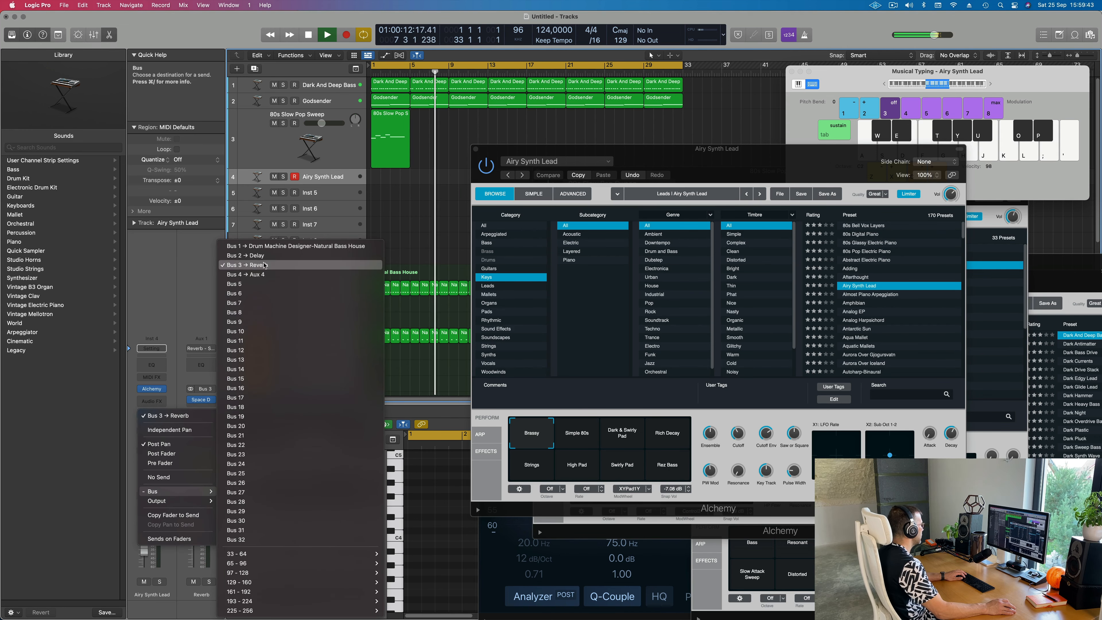
left_click(264, 274)
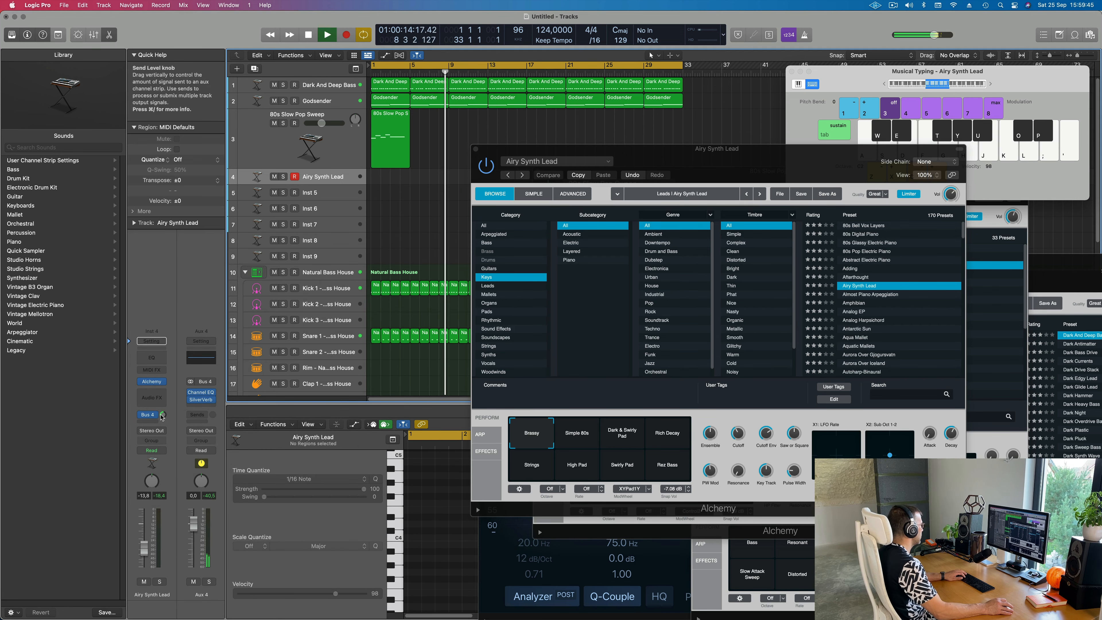
- Restart playback and record a short chord on the Airy Synth Lead track at bar 4
left_click_drag(720, 157, 767, 167)
key("Return")
key("r")
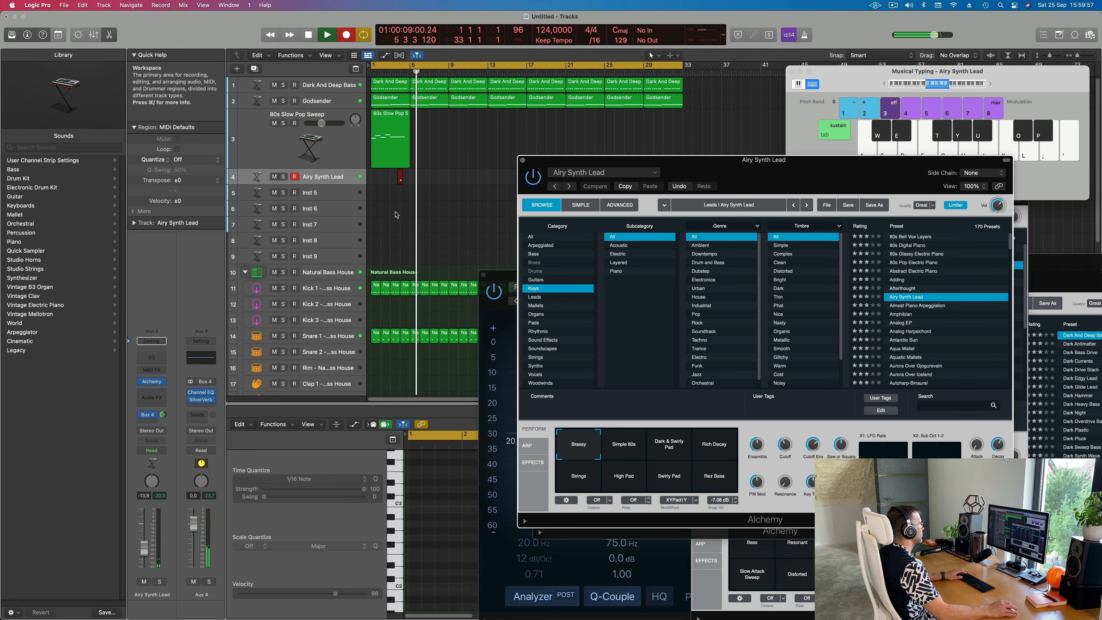
key("Return")
- Open the new Airy Synth Lead region in the Piano Roll and align its late F2 note with the other notes at bar 4
double_click(405, 175)
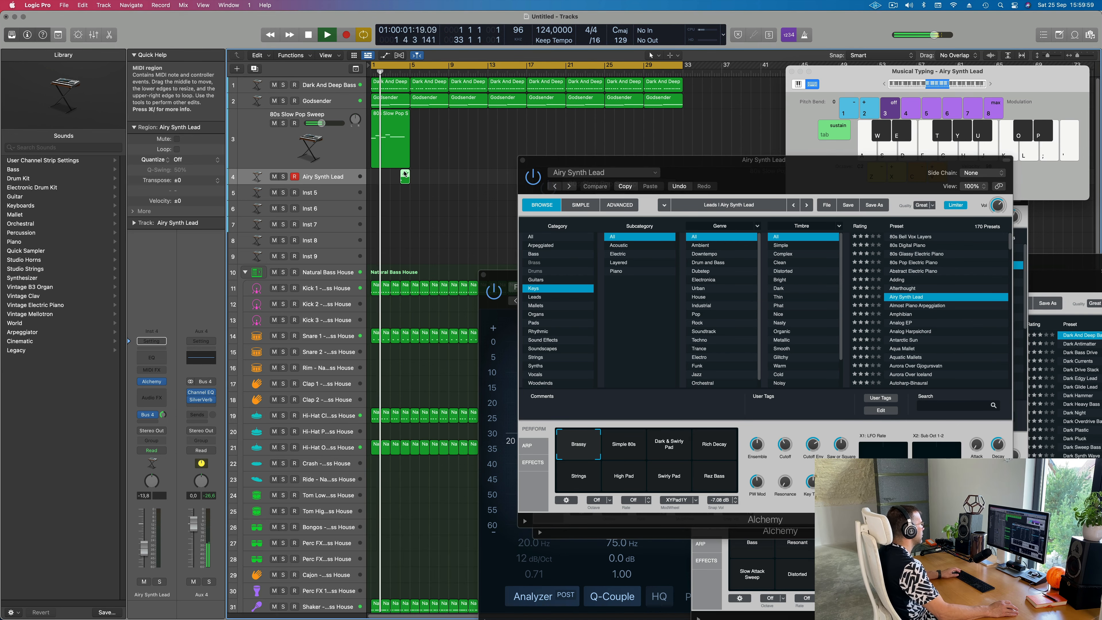
double_click(405, 176)
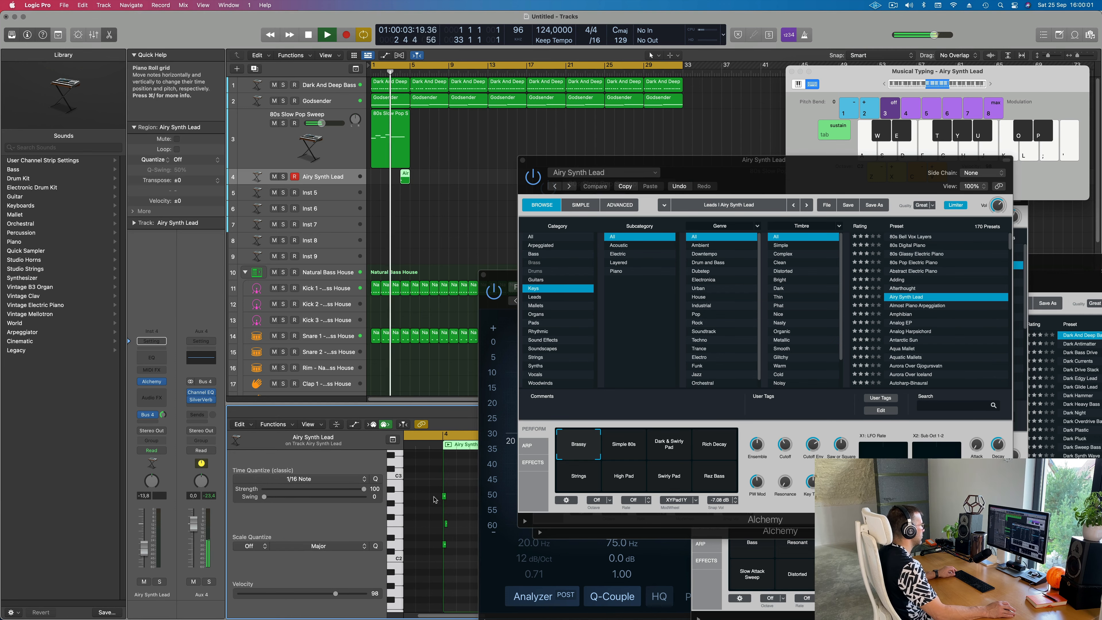
left_click_drag(426, 488, 468, 571)
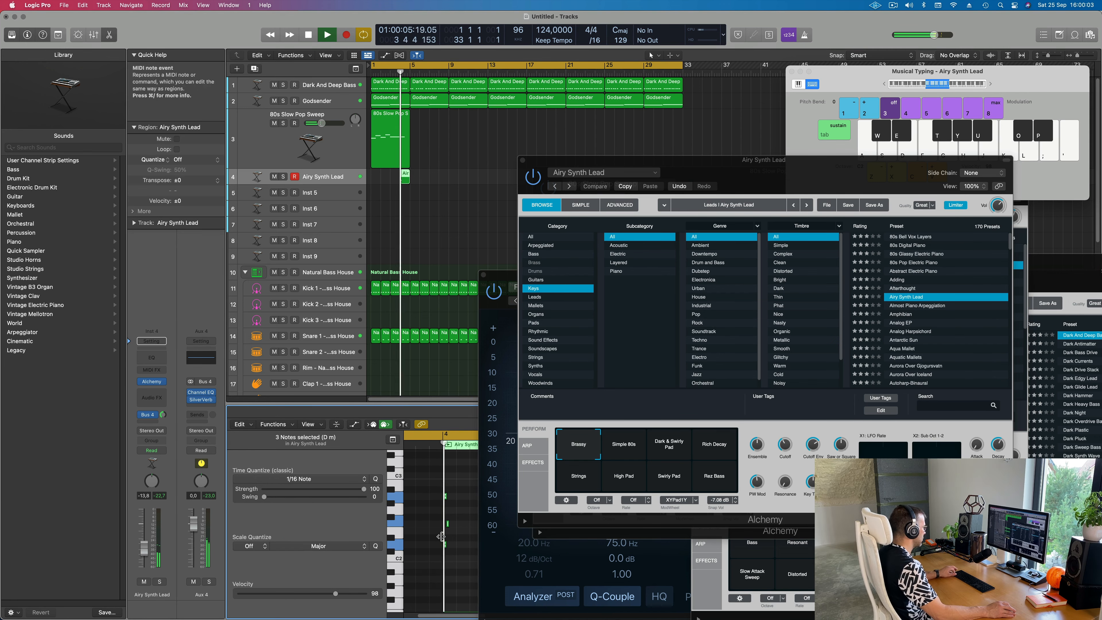
scroll(441, 538, "right", 2)
left_click_drag(445, 516, 434, 529)
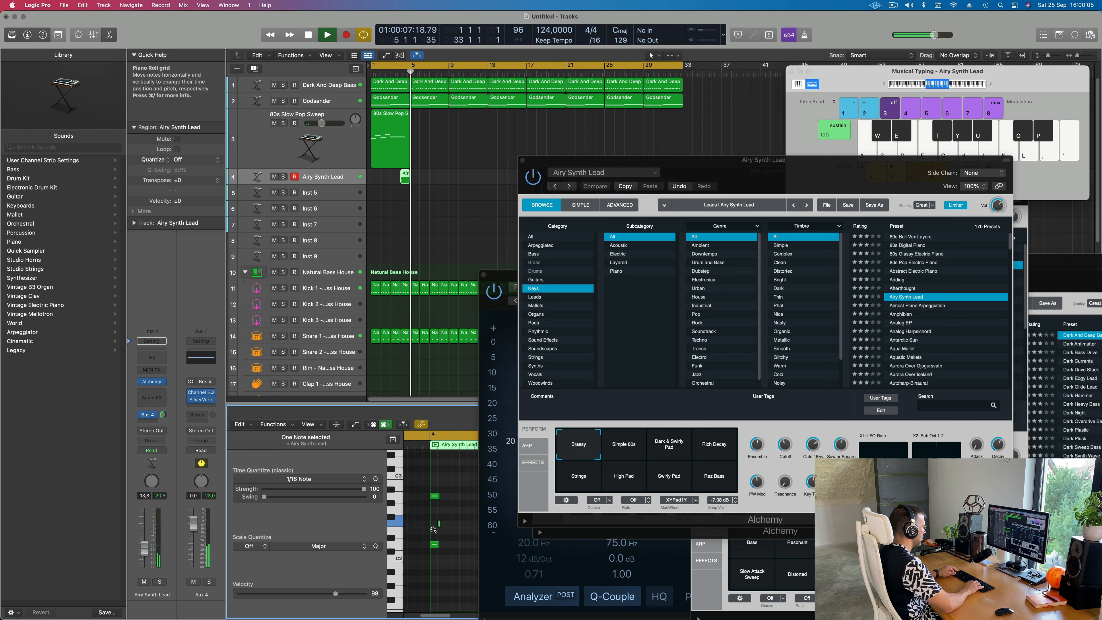
key("Return")
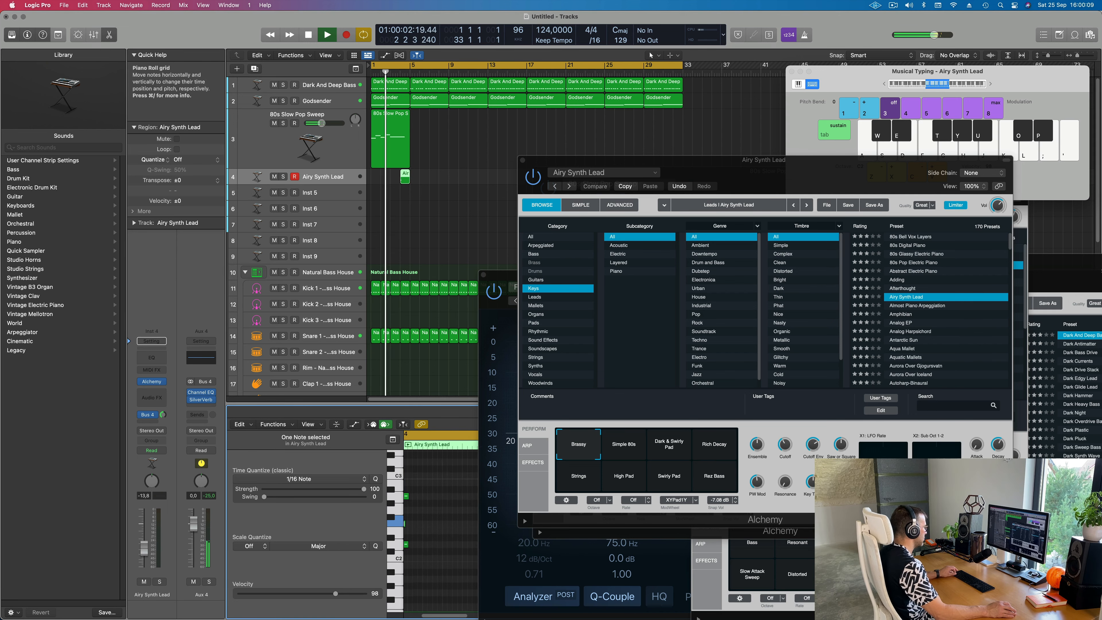
left_click(435, 524)
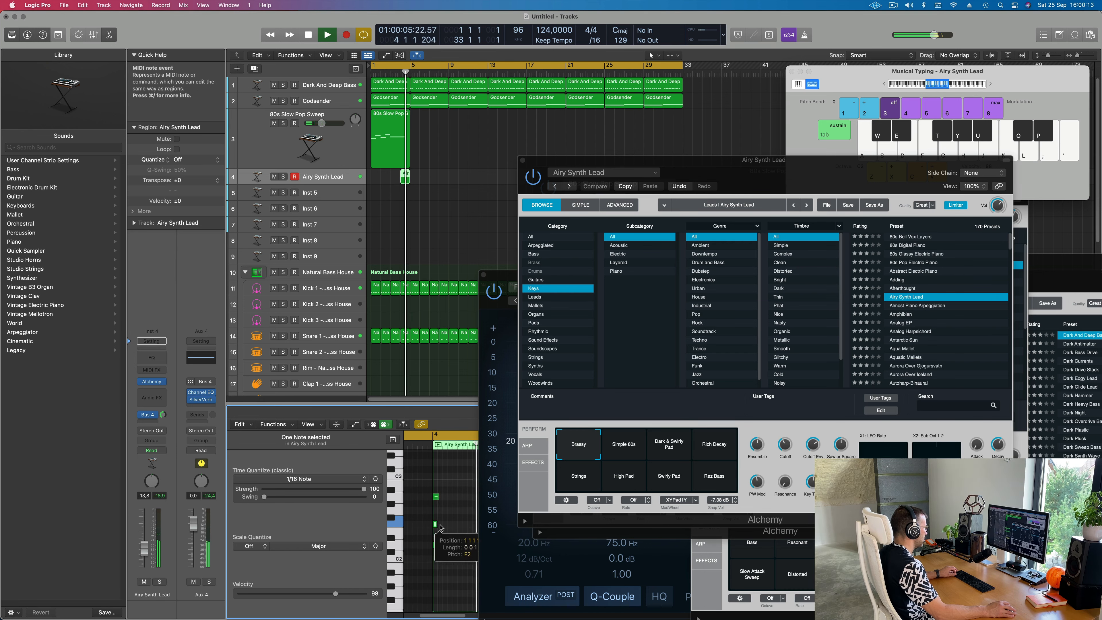
- Restart playback, set the Airy Synth Lead track volume to -10.4 dB and adjust its Bus 4 send level
key("space")
key("space")
left_click(137, 546)
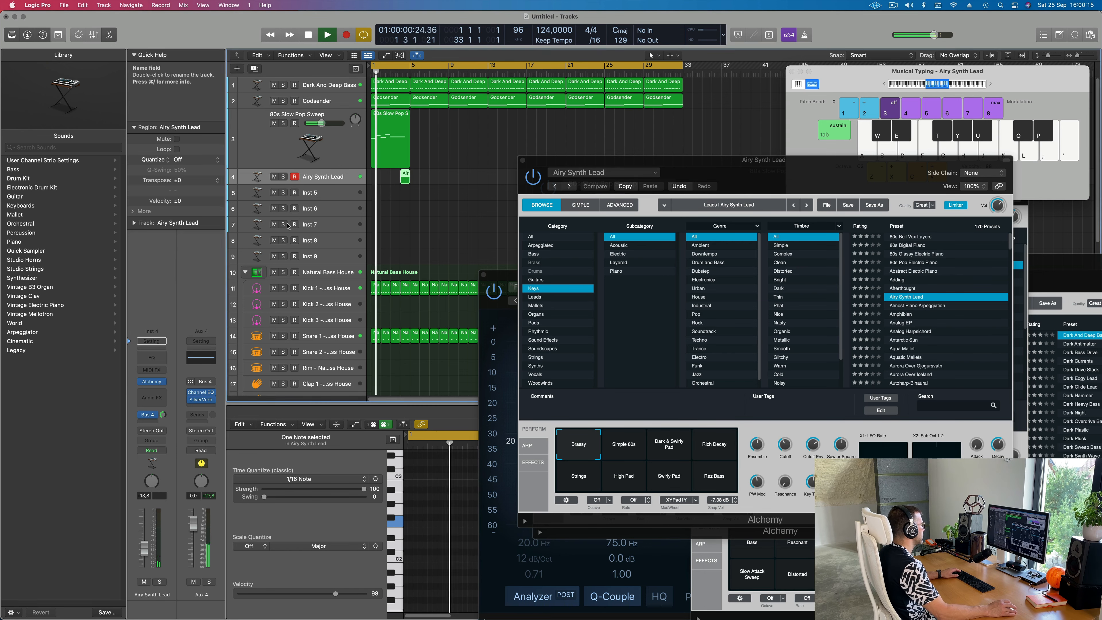
left_click_drag(137, 546, 137, 541)
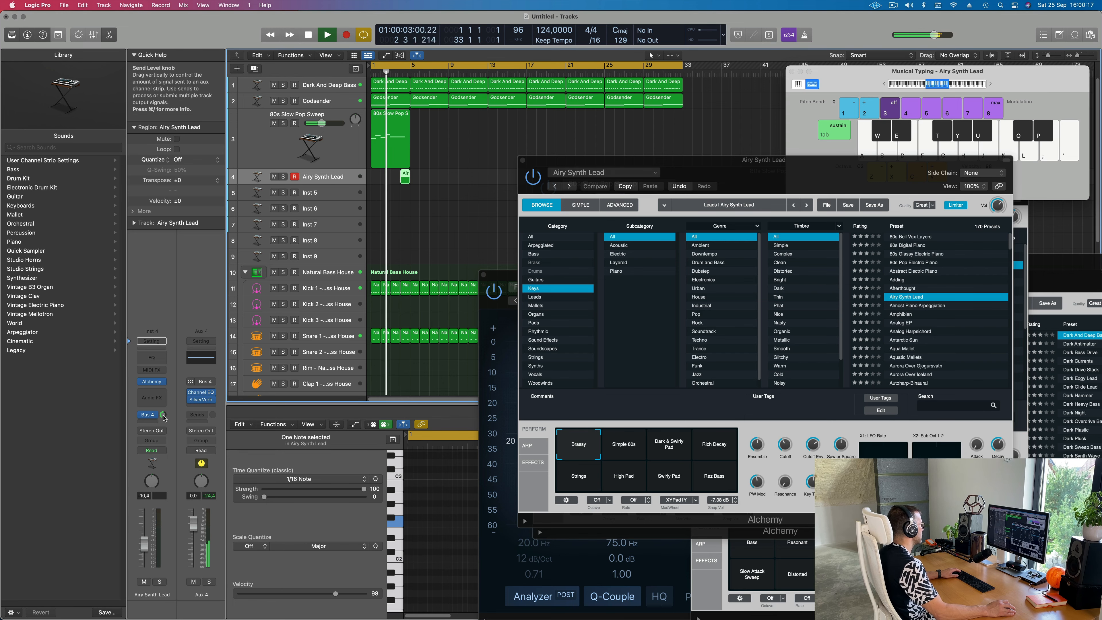
left_click_drag(163, 415, 162, 418)
- Try the Rich Decay snapshot on Airy Synth Lead during playback from the start
left_click_drag(824, 168, 809, 127)
left_click(707, 405)
key("space")
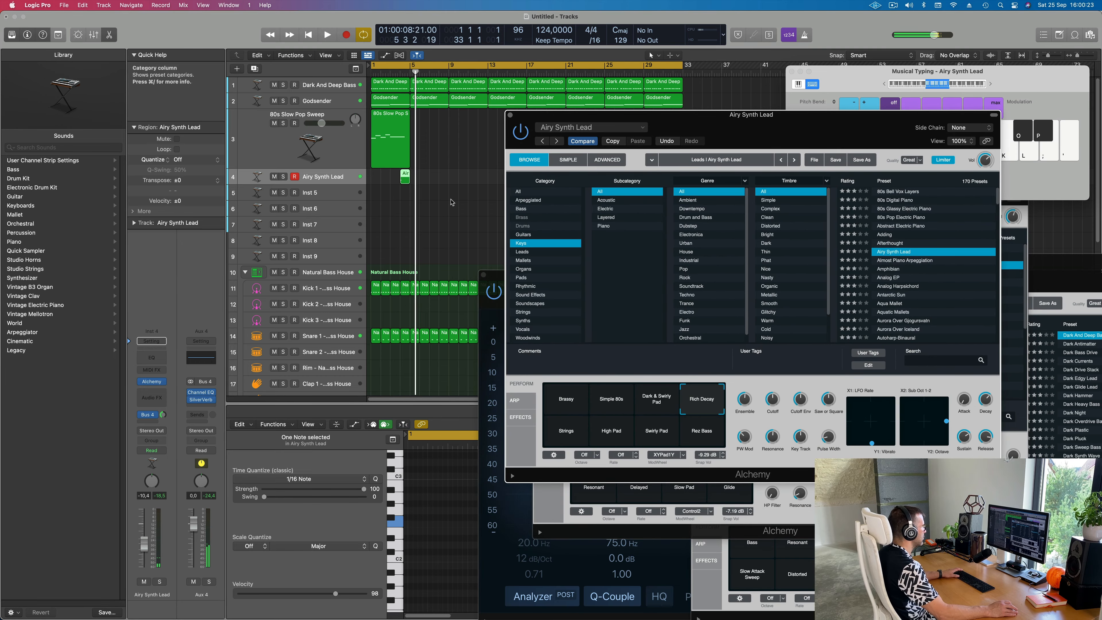
key("space")
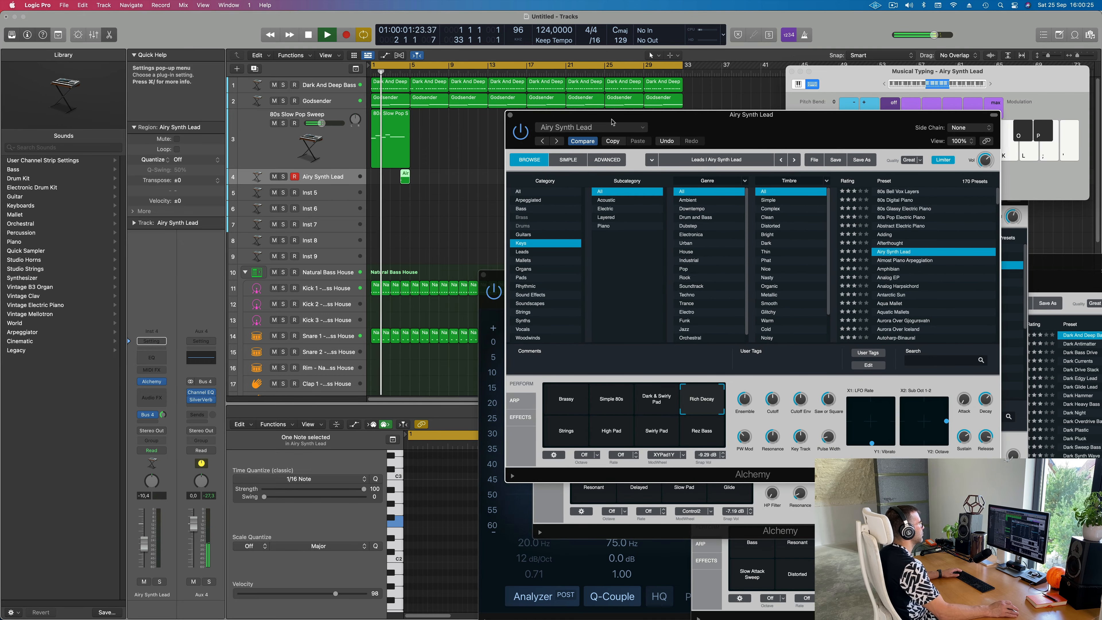
left_click_drag(753, 134, 765, 181)
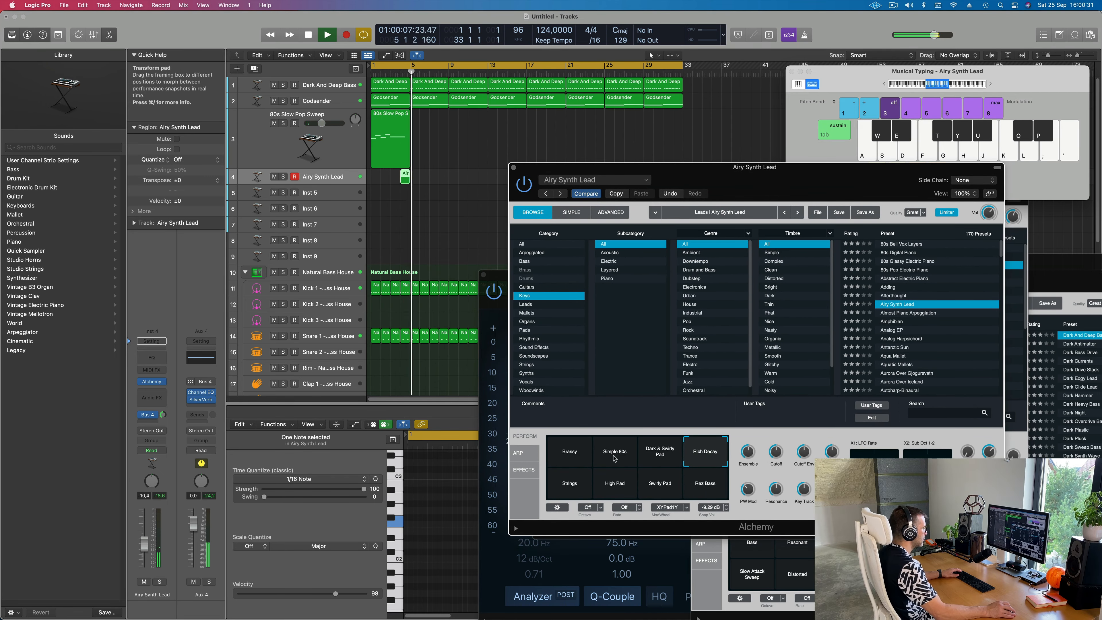
- Select the 80s Slow Pop Sweep and Airy Synth Lead regions together and repeat them up to bar 33
key("space")
left_click(391, 150, "shift")
key("space")
key("super+r")
key("super+r")
key("super+r")
key("super+r")
key("super+r")
key("super+r")
key("super+r")
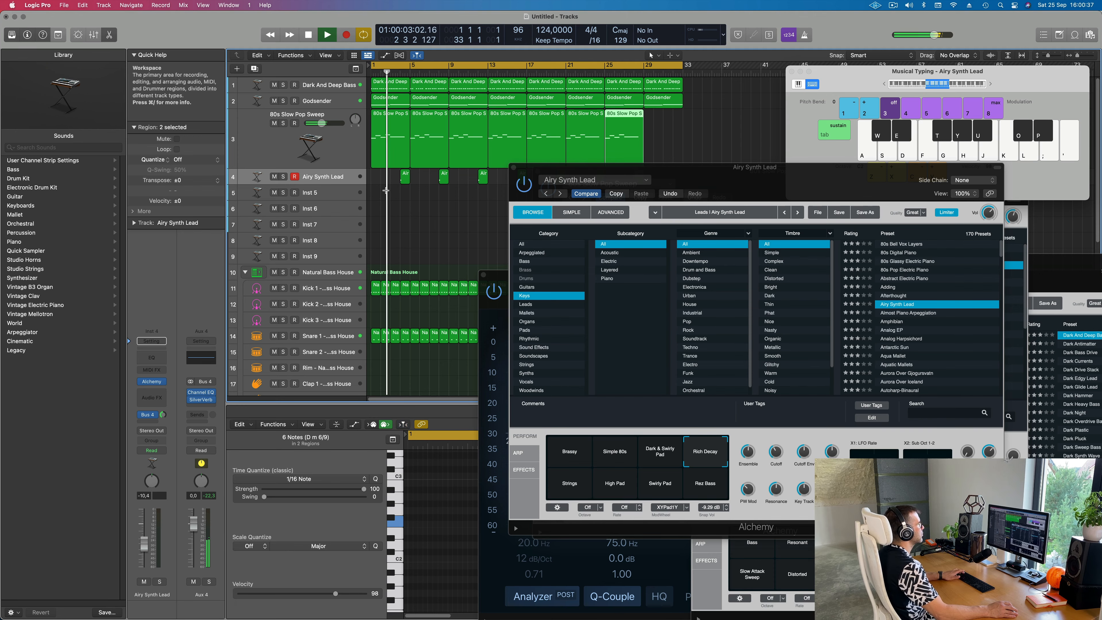
- Compare the Brassy and Strings snapshots of Airy Synth Lead, choose Brassy and set its Cutoff to 38.1 %
left_click_drag(743, 178, 708, 177)
left_click(517, 466)
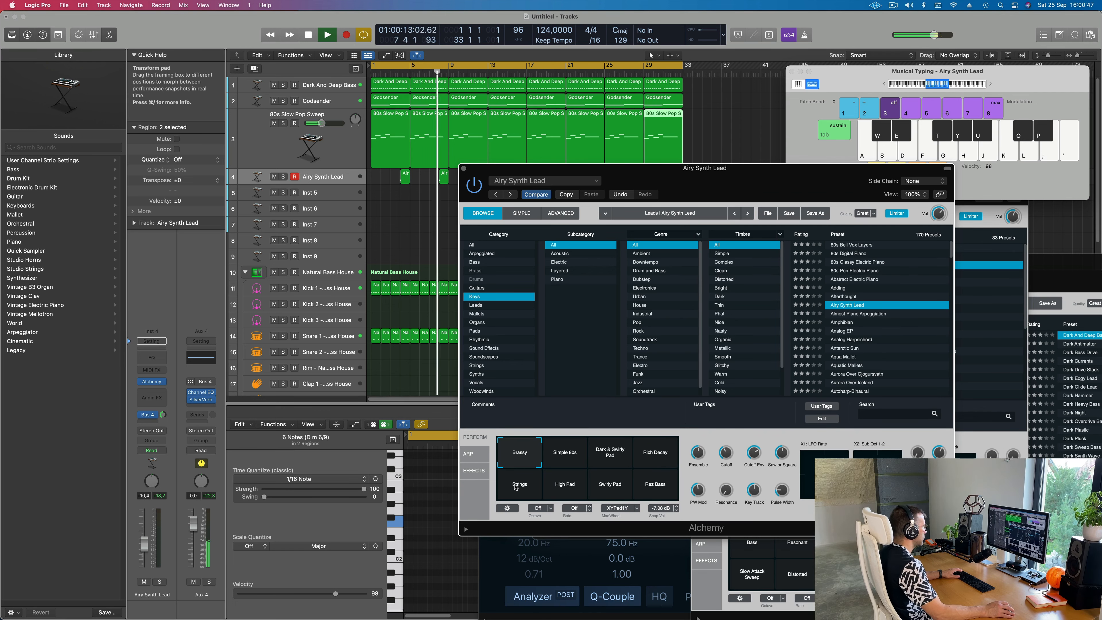
left_click(516, 487)
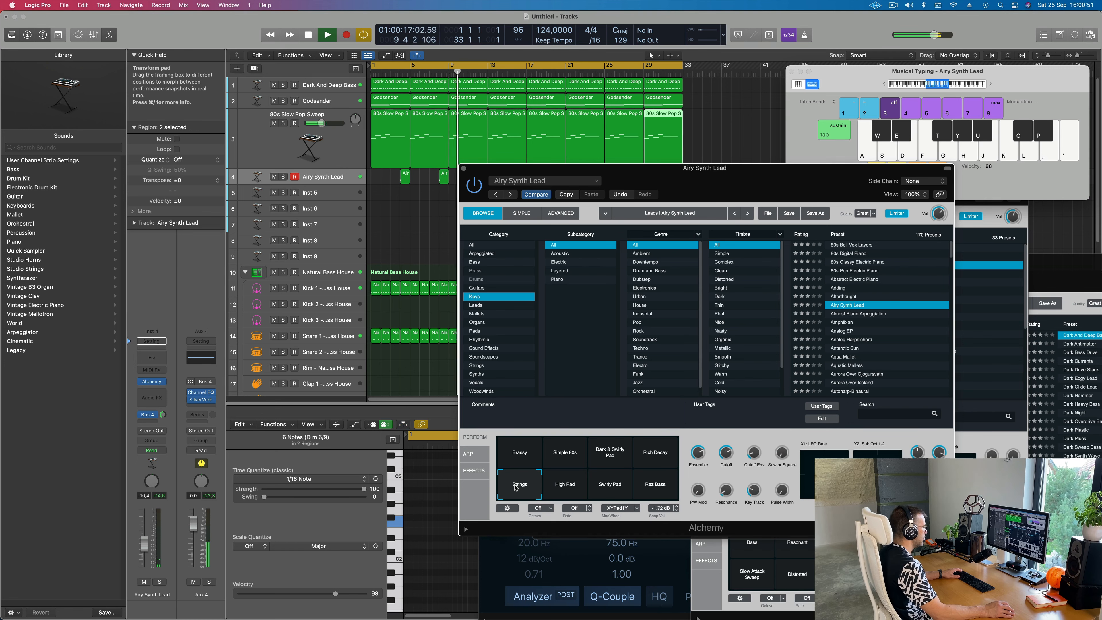
left_click(520, 452)
left_click_drag(726, 452, 726, 461)
left_click_drag(642, 168, 650, 223)
key("Return")
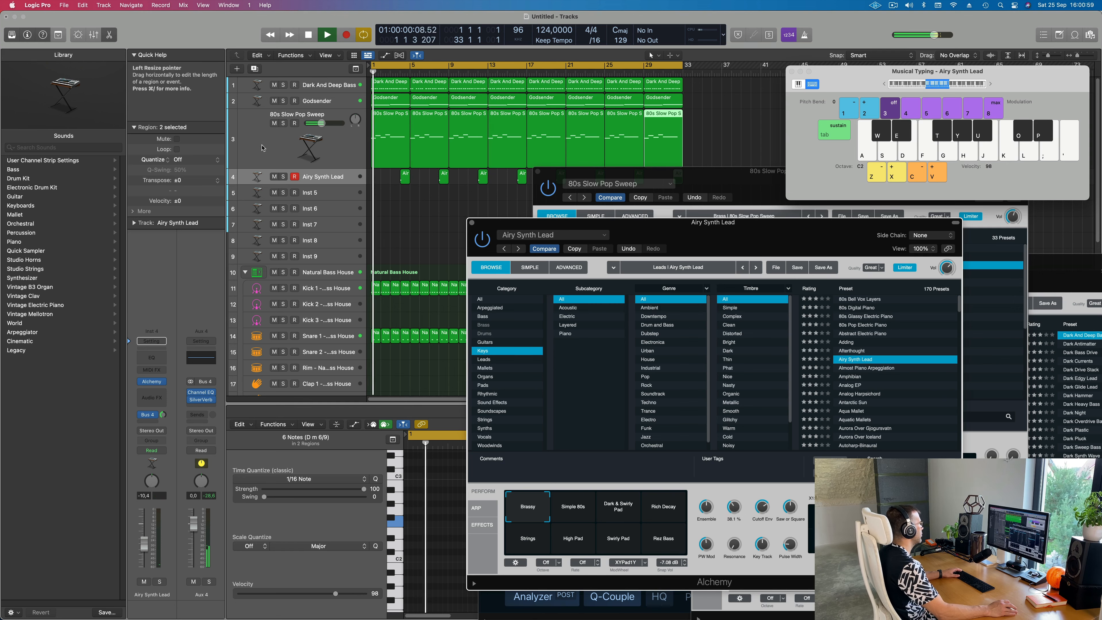
- Select the 80s Slow Pop Sweep track and open its Alchemy instrument
left_click(271, 145)
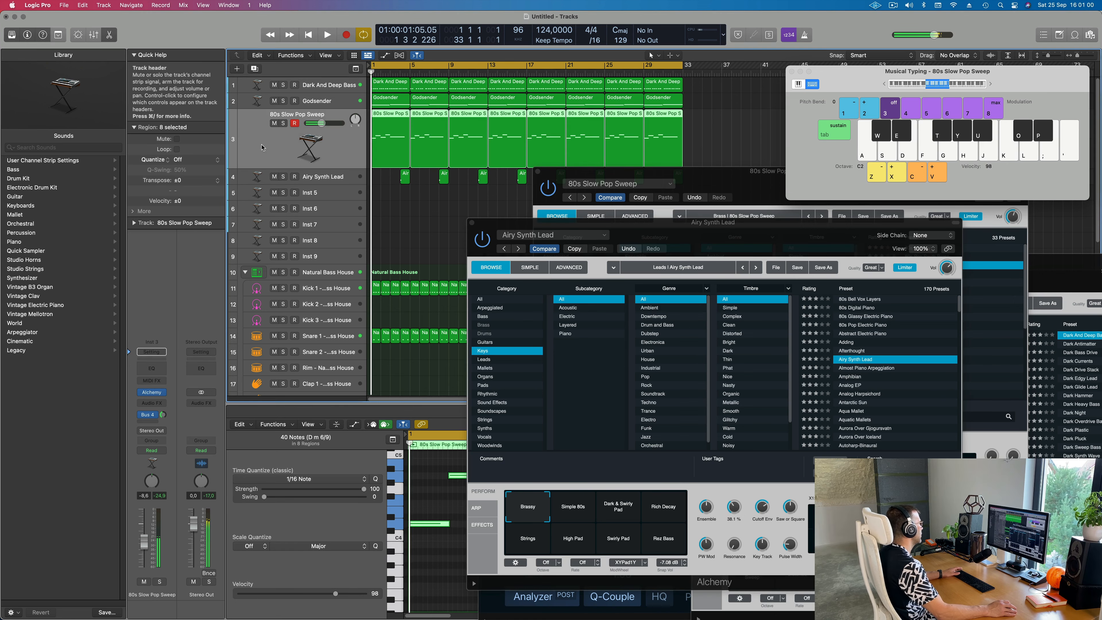
left_click(153, 394)
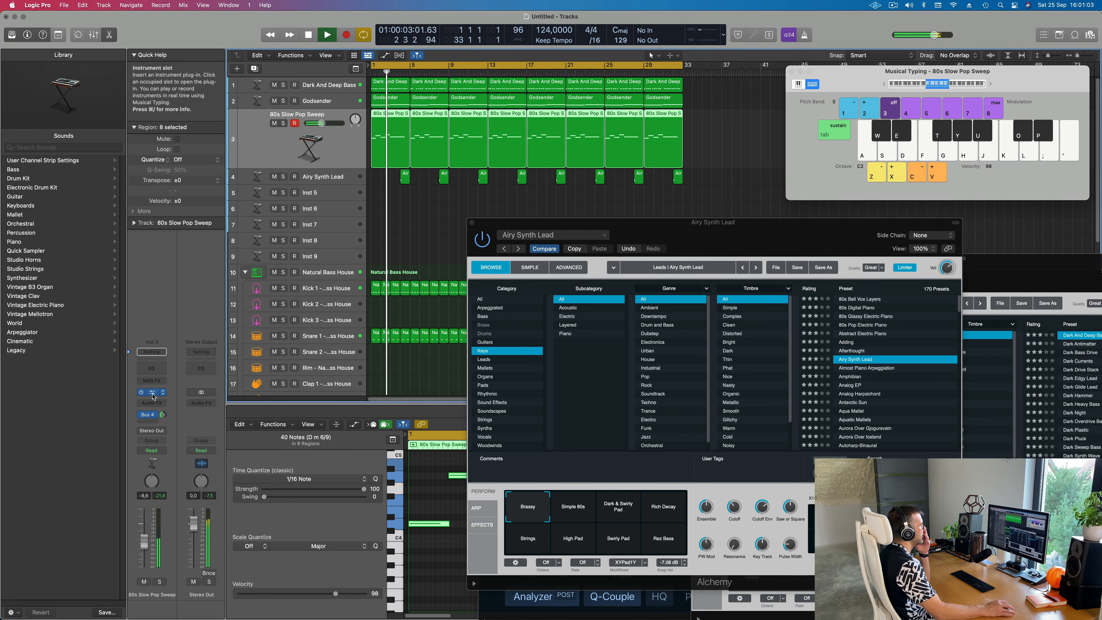
left_click(152, 392)
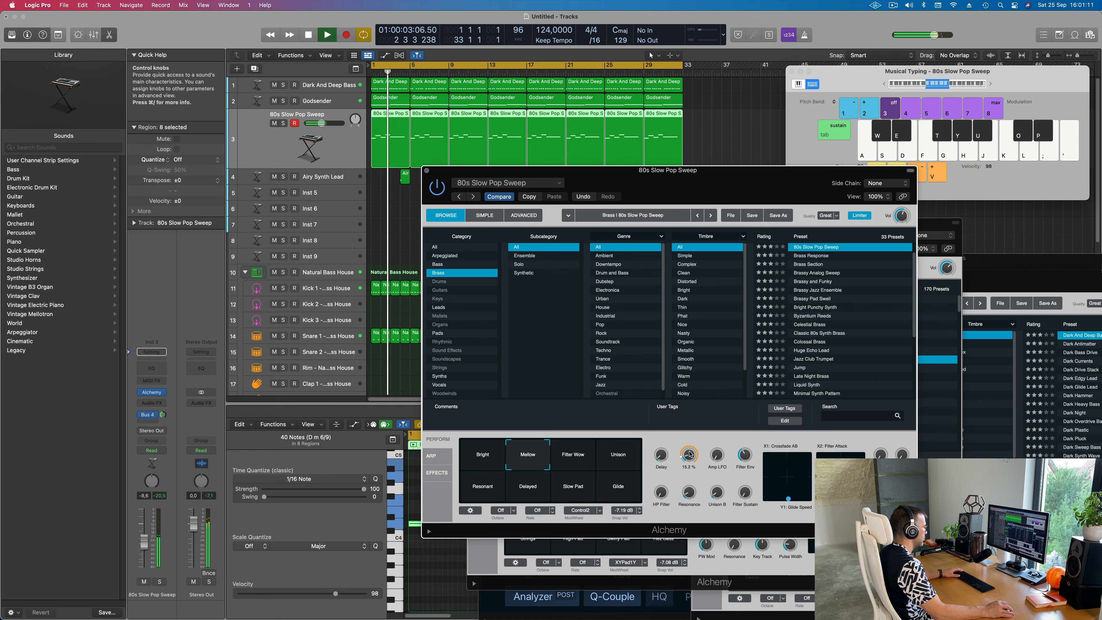
- Audition the Unison, Filter Wow, Bright, Resonant, Delayed, Slow Pad and Glide snapshots of 80s Slow Pop Sweep, and return to Mellow
left_click(624, 459)
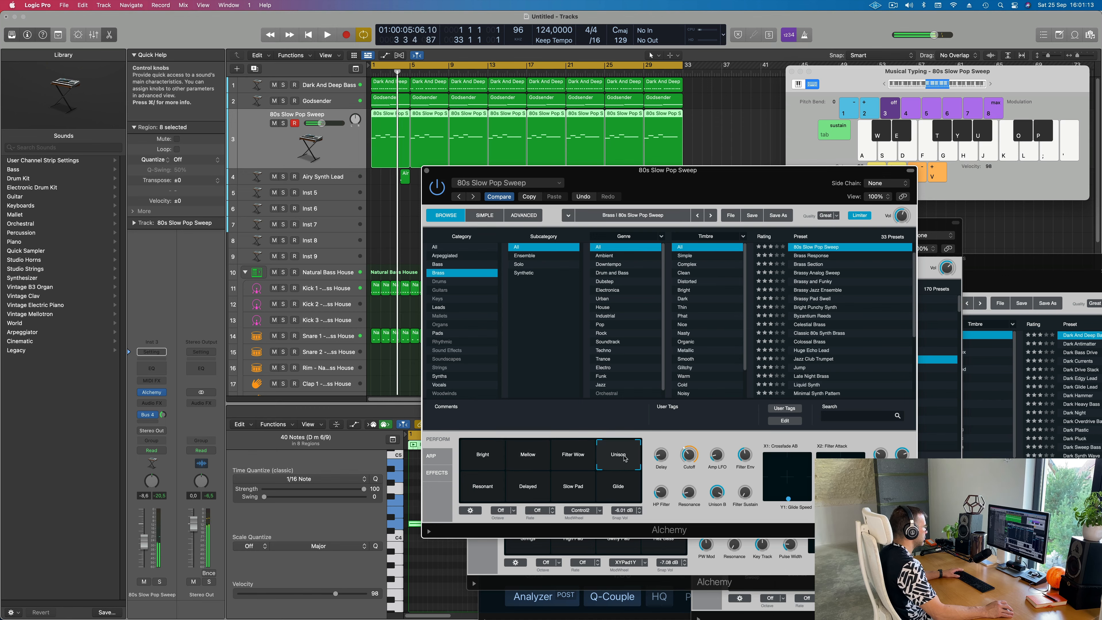
left_click(573, 460)
key("space")
left_click(527, 460)
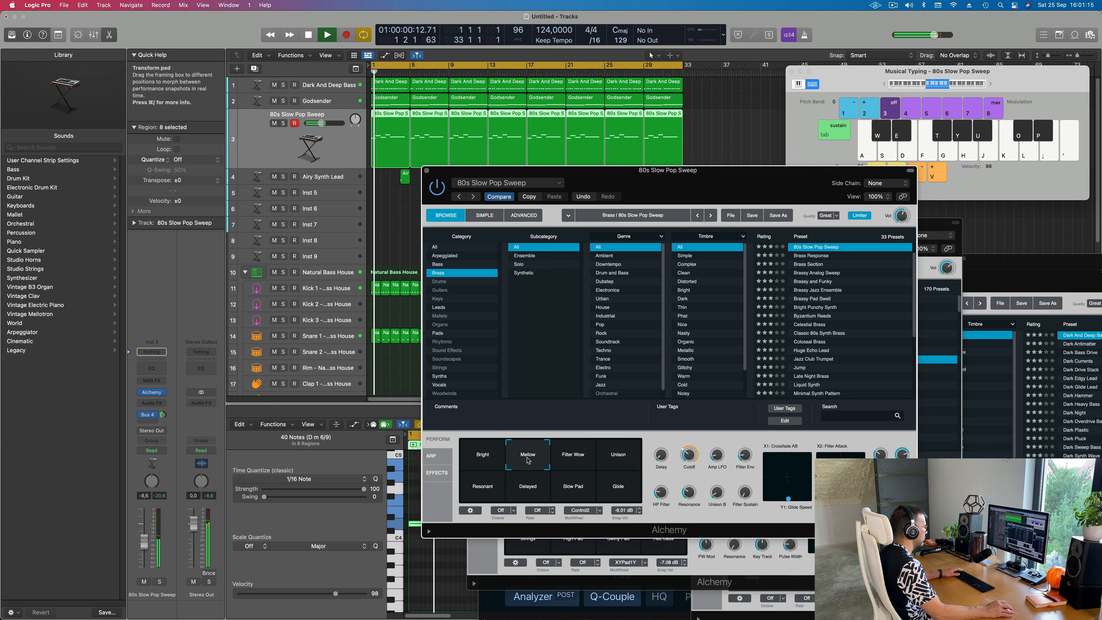
left_click(485, 462)
left_click(482, 489)
left_click(528, 488)
left_click(577, 492)
left_click(621, 491)
left_click(528, 456)
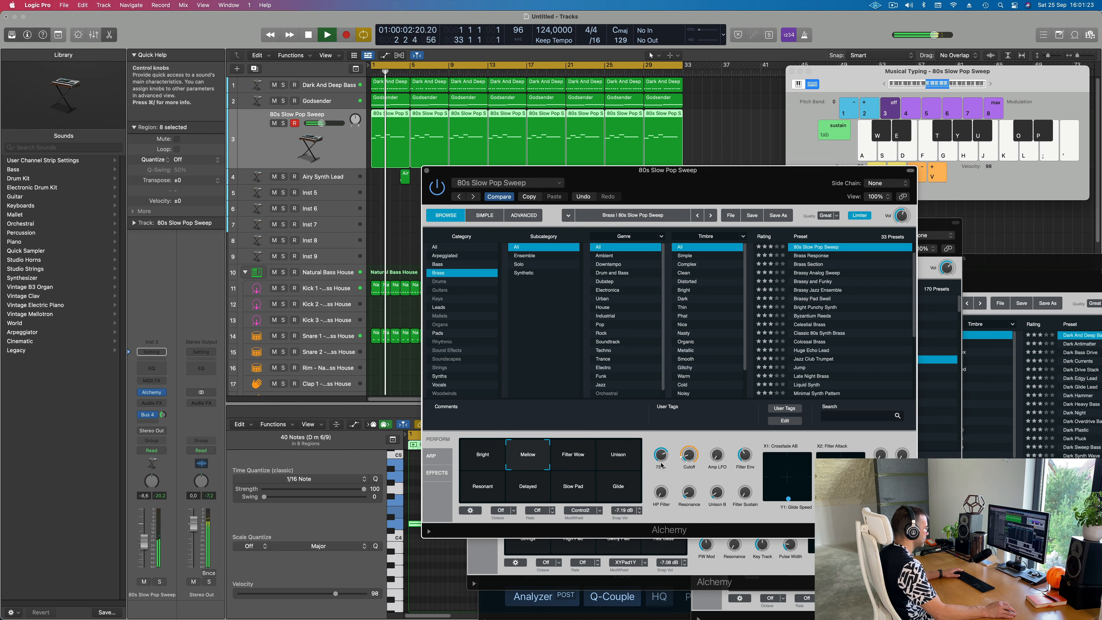
- Set the Delay control of 80s Slow Pop Sweep to about 50.8 % while replaying from the start
key("space")
key("space")
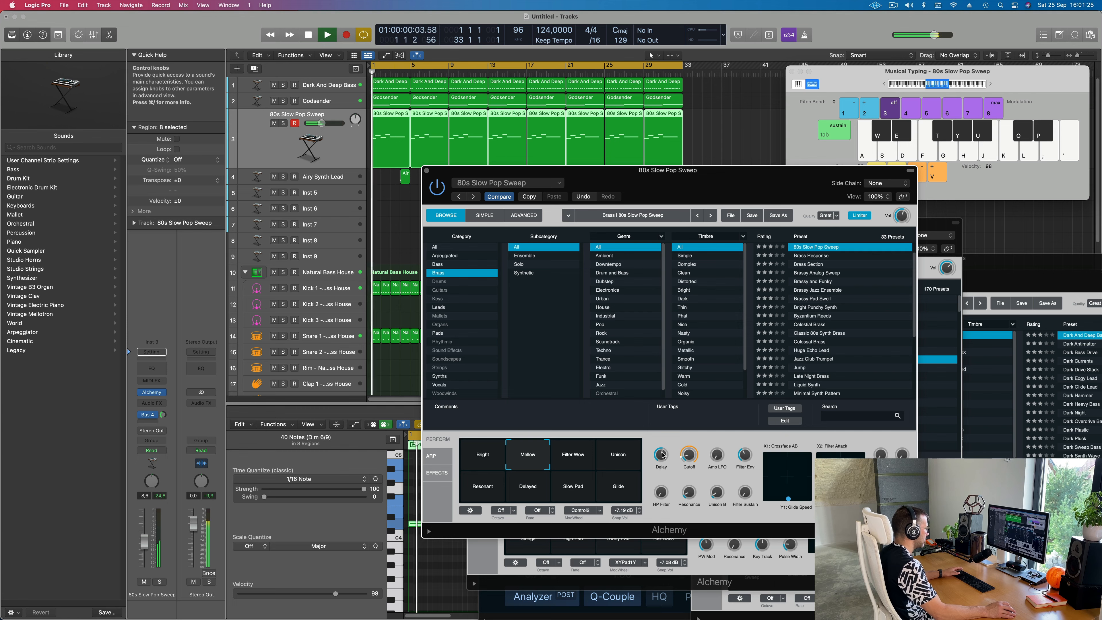
scroll(663, 456, "down", 5)
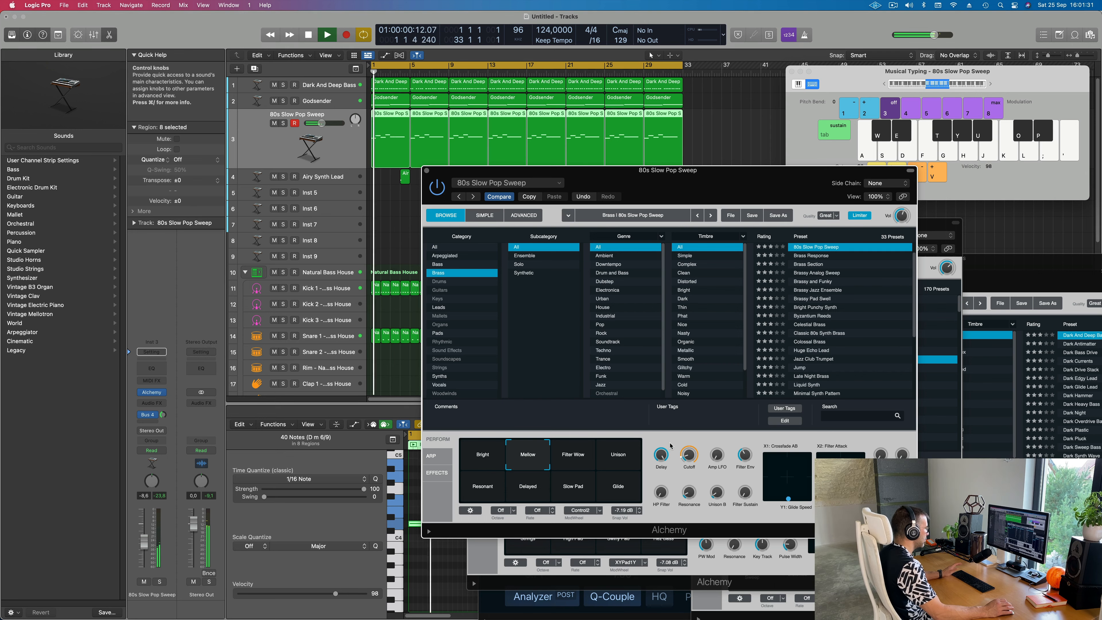
key("space")
key("space")
scroll(662, 454, "up", 2)
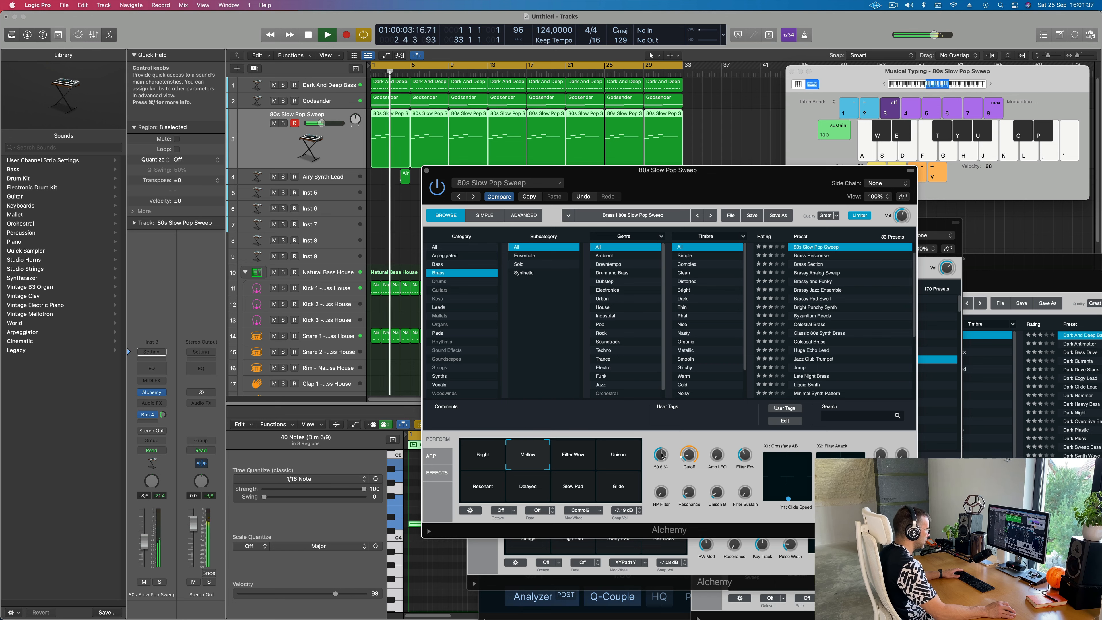
- Try raising the HP Filter of 80s Slow Pop Sweep to 70.9 % during playback
key("space")
key("space")
left_click_drag(658, 488, 664, 451)
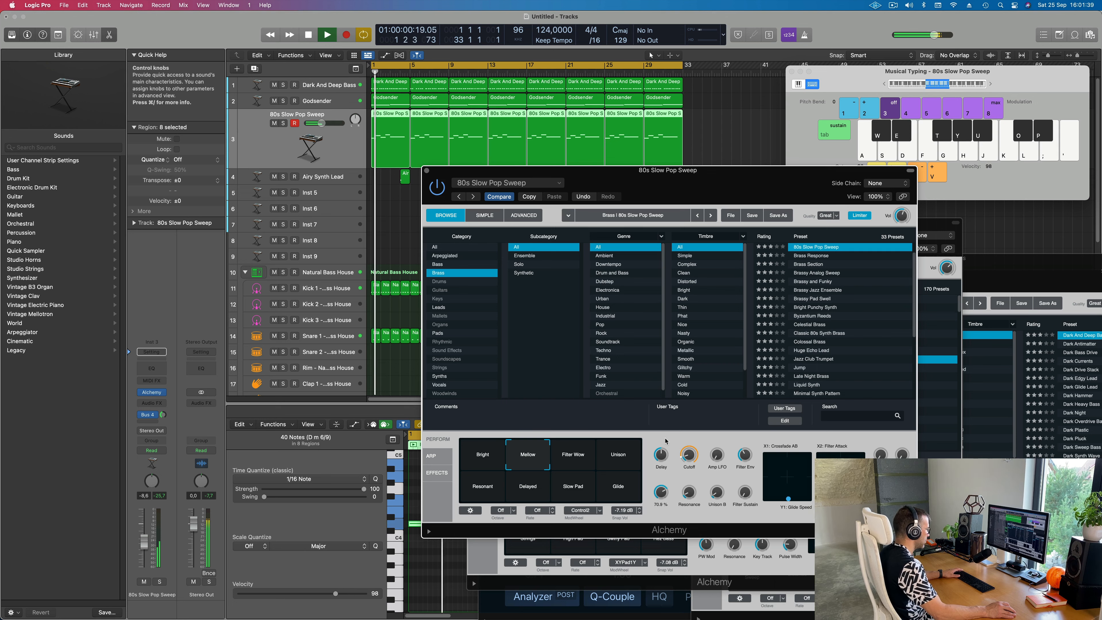
key("space")
key("space")
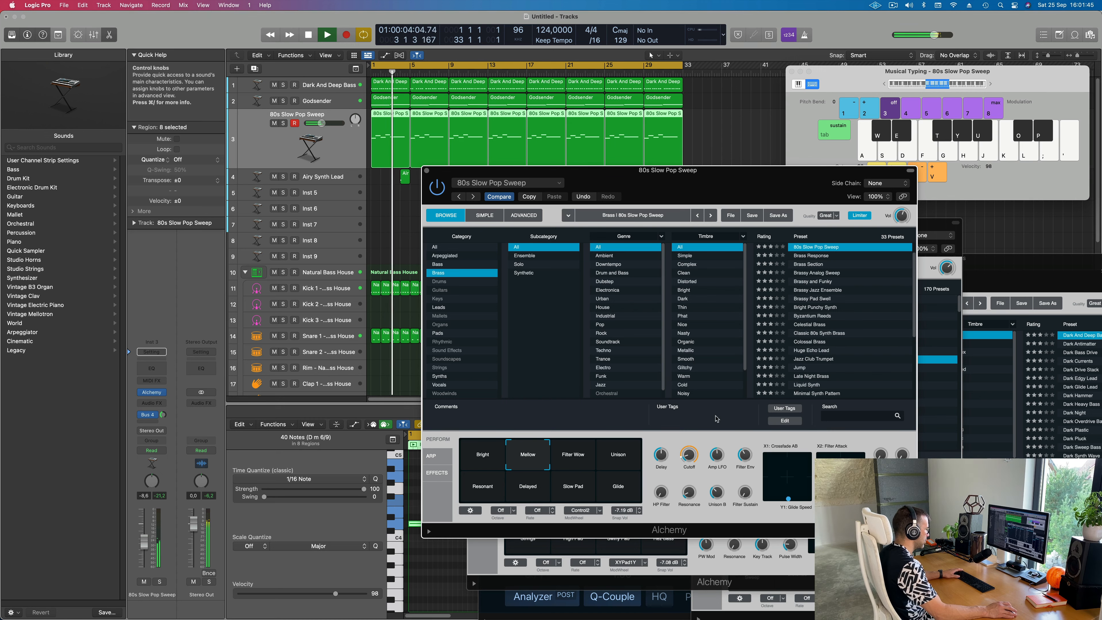
- Try different Amp LFO settings on 80s Slow Pop Sweep, including 1/8, while replaying the section
key("space")
key("space")
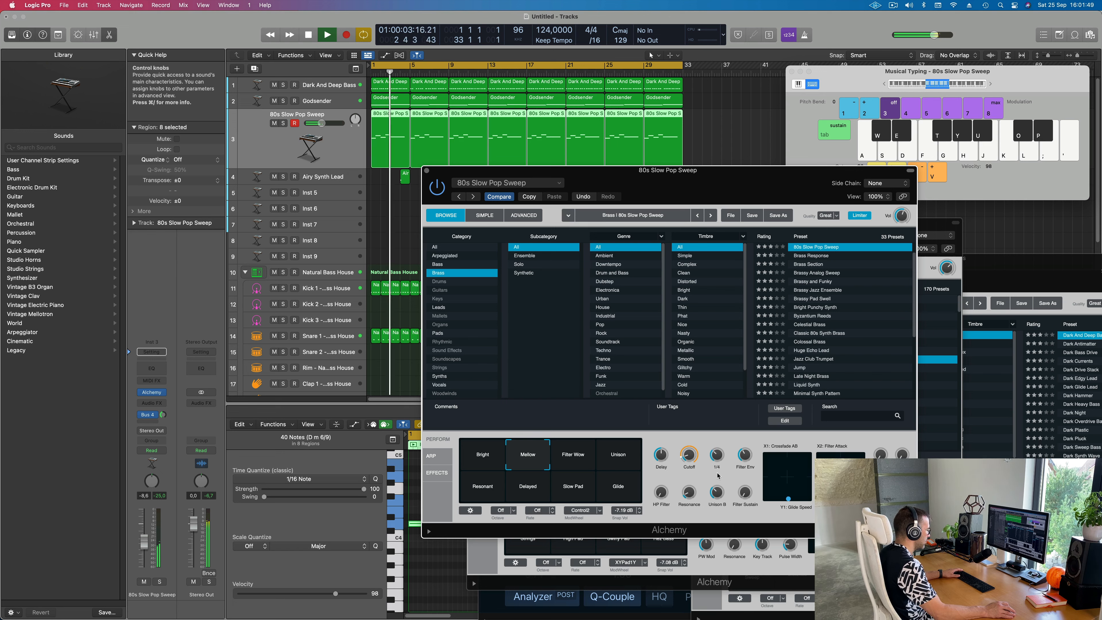
key("space")
key("space")
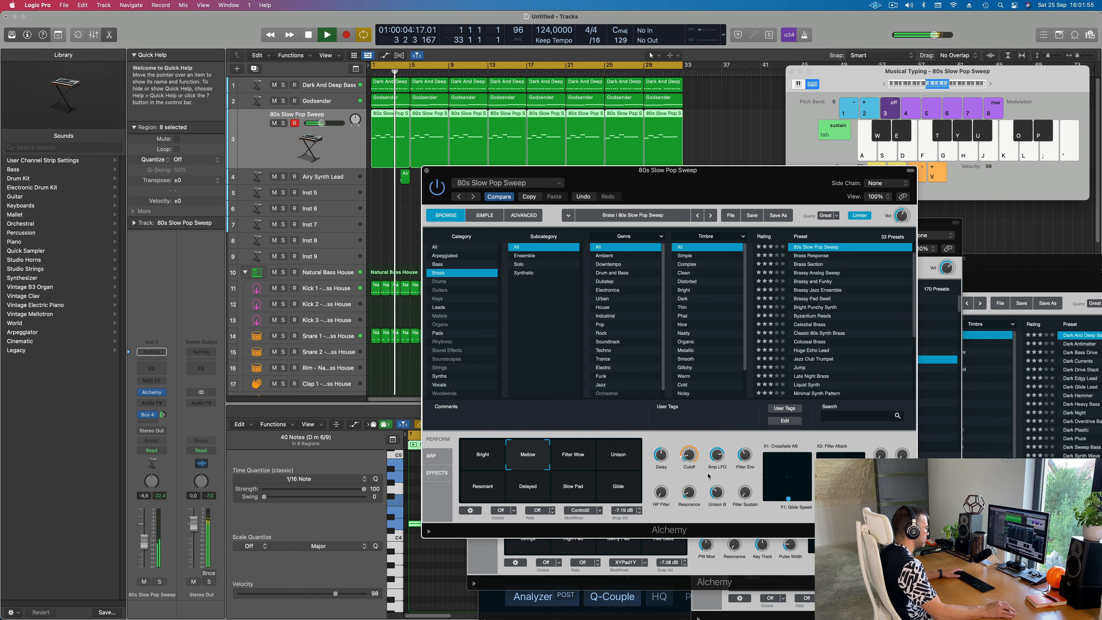
mouse_move(717, 456)
- Adjust the Filter Env, Filter Sustain and Cutoff controls of 80s Slow Pop Sweep, and move its Alchemy window aside
key("space")
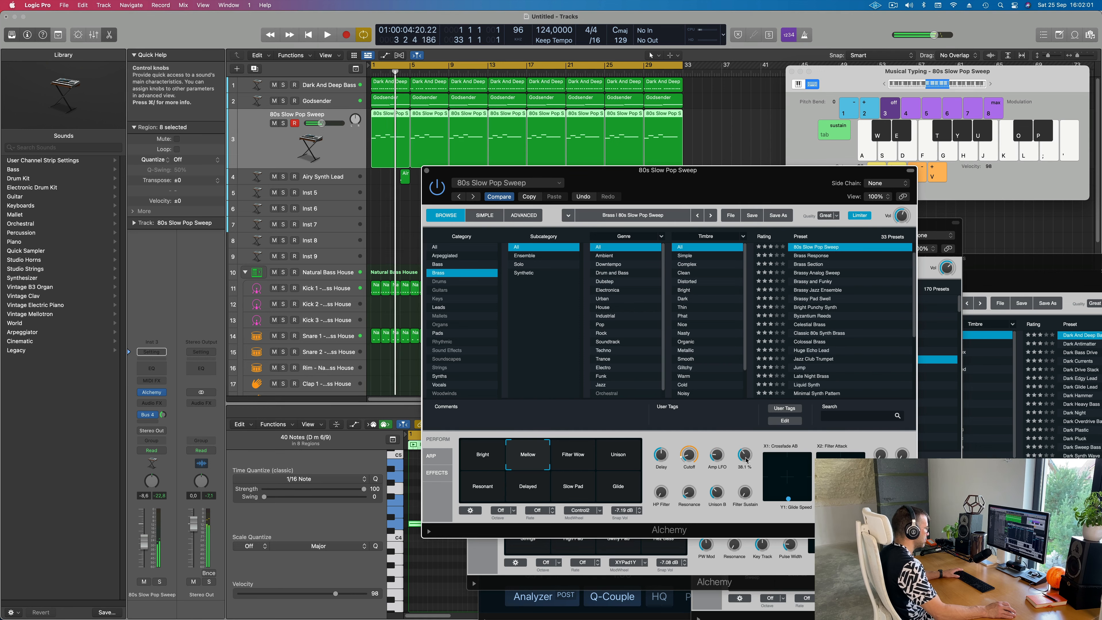
key("space")
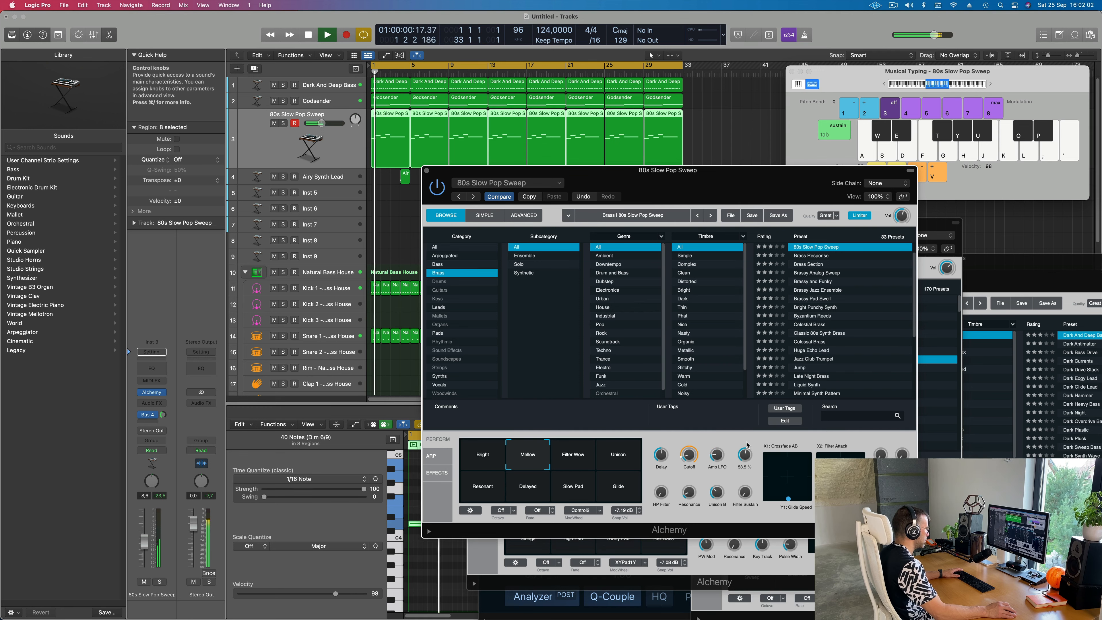
left_click_drag(747, 445, 747, 455)
left_click_drag(745, 492, 746, 468)
left_click_drag(689, 455, 690, 449)
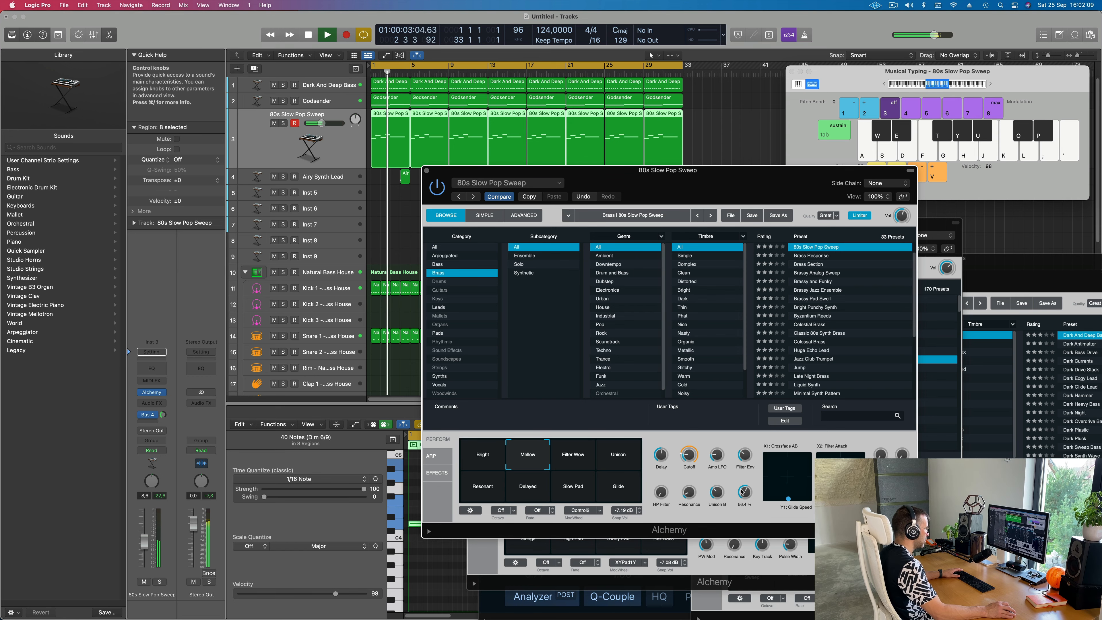
left_click_drag(687, 445, 812, 412)
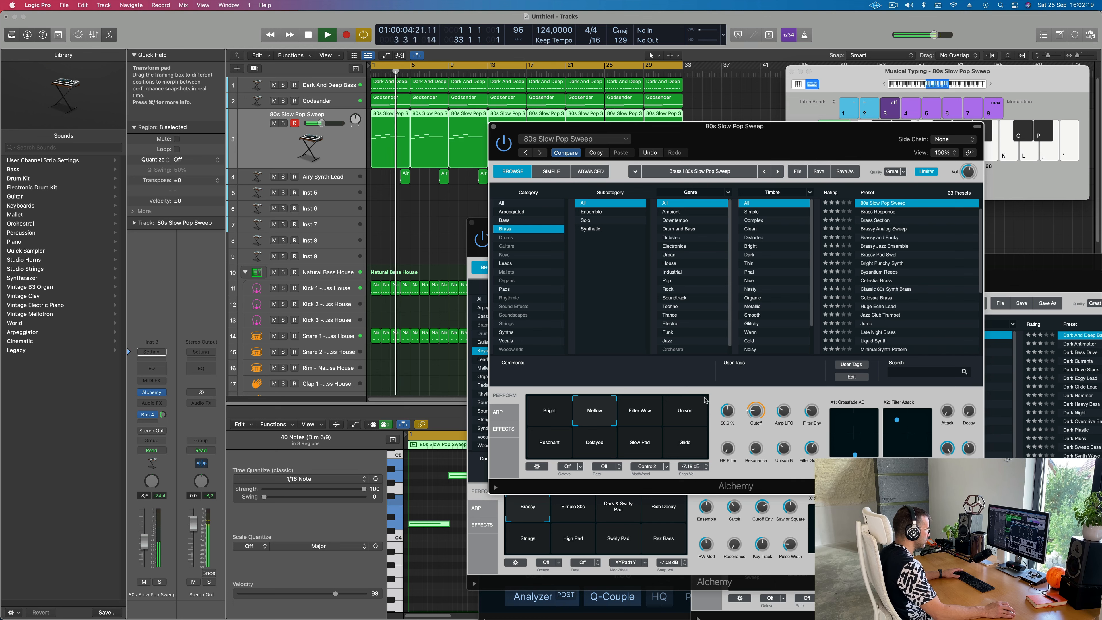
- Raise the channel volume of 80s Slow Pop Sweep to −5.2 dB while replaying from the start
key("space")
key("space")
left_click_drag(144, 542, 145, 538)
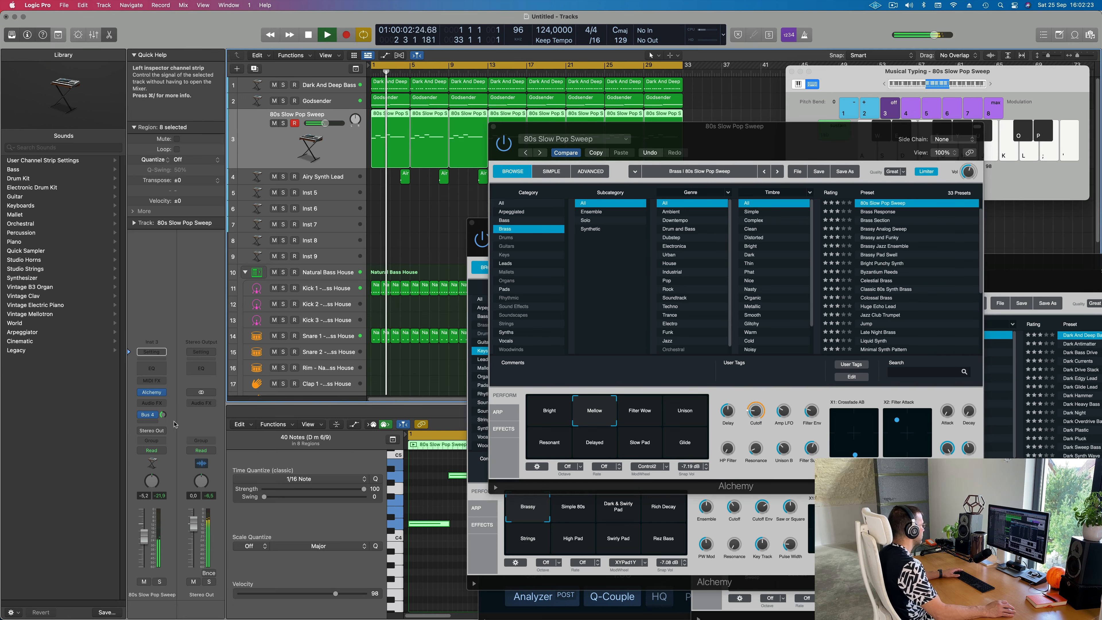
- Insert a Compressor on the 80s Slow Pop Sweep channel and set its side chain to Inst 10
left_click(152, 403)
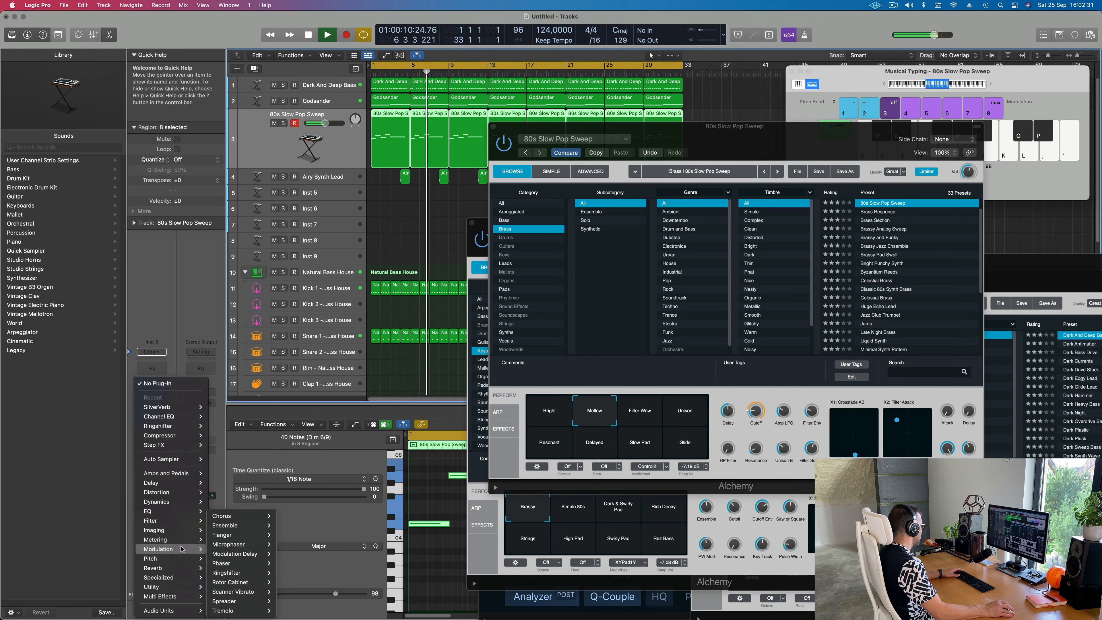
mouse_move(200, 506)
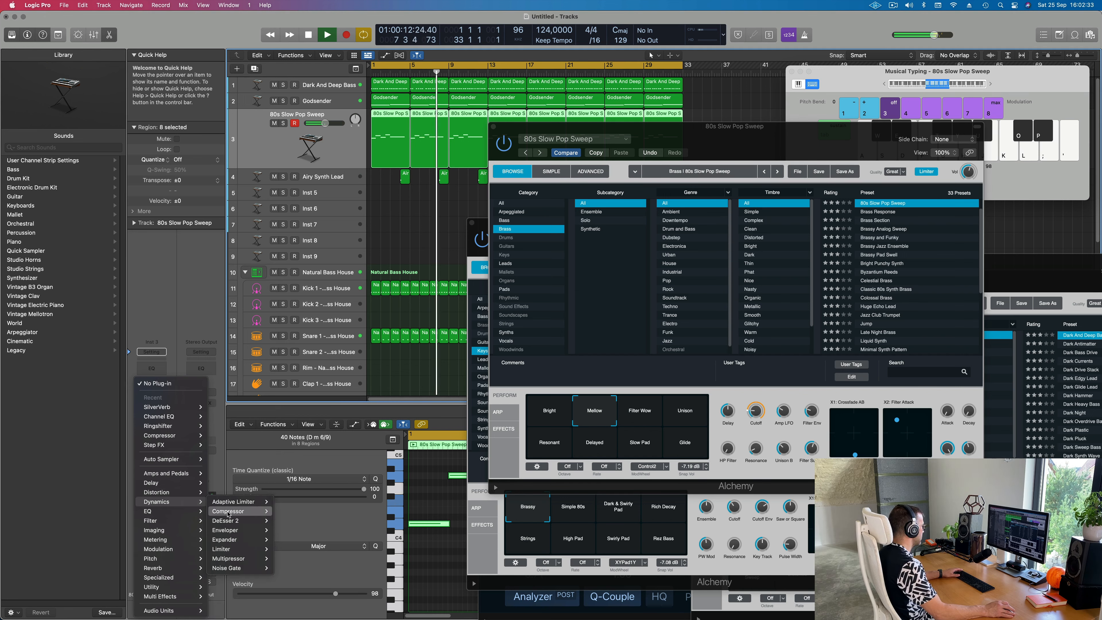
mouse_move(239, 511)
left_click(288, 513)
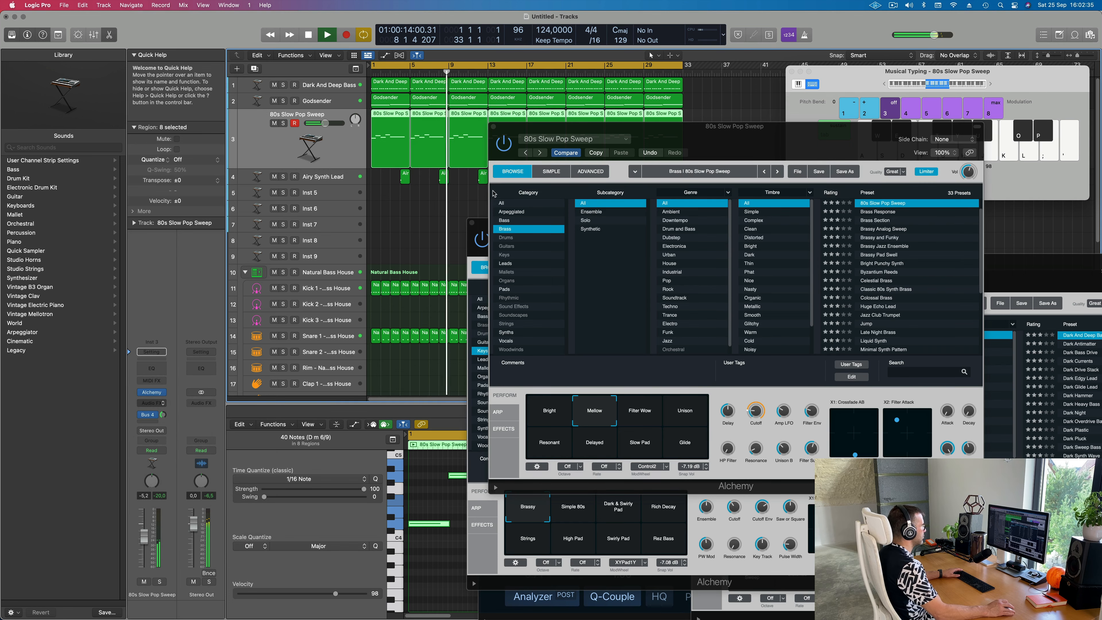
left_click_drag(660, 138, 641, 137)
left_click(815, 134)
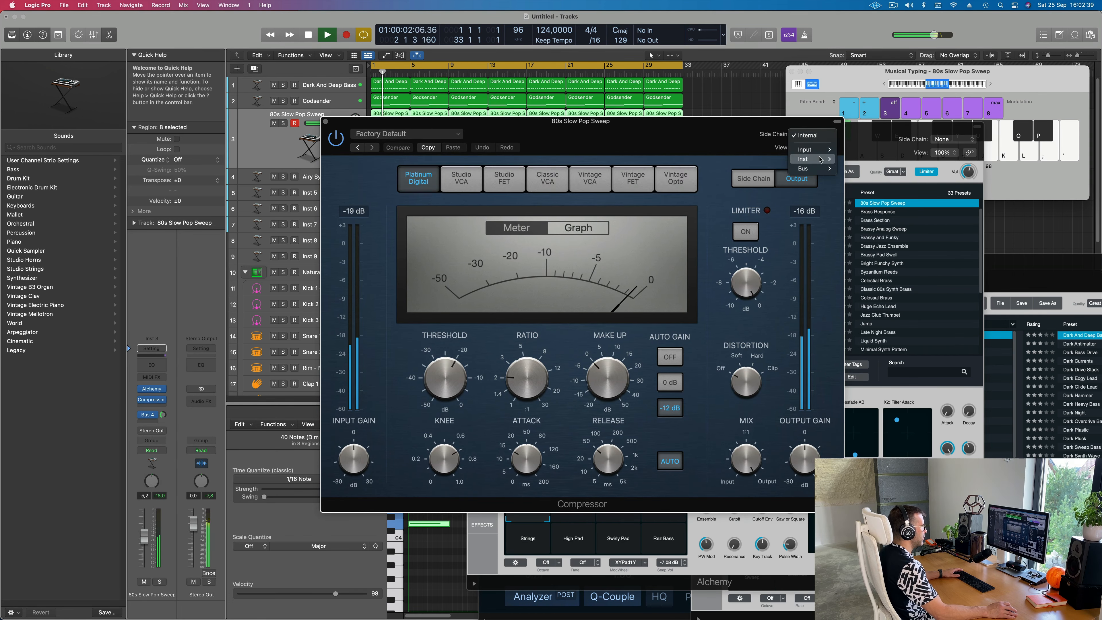
mouse_move(816, 159)
left_click(875, 234)
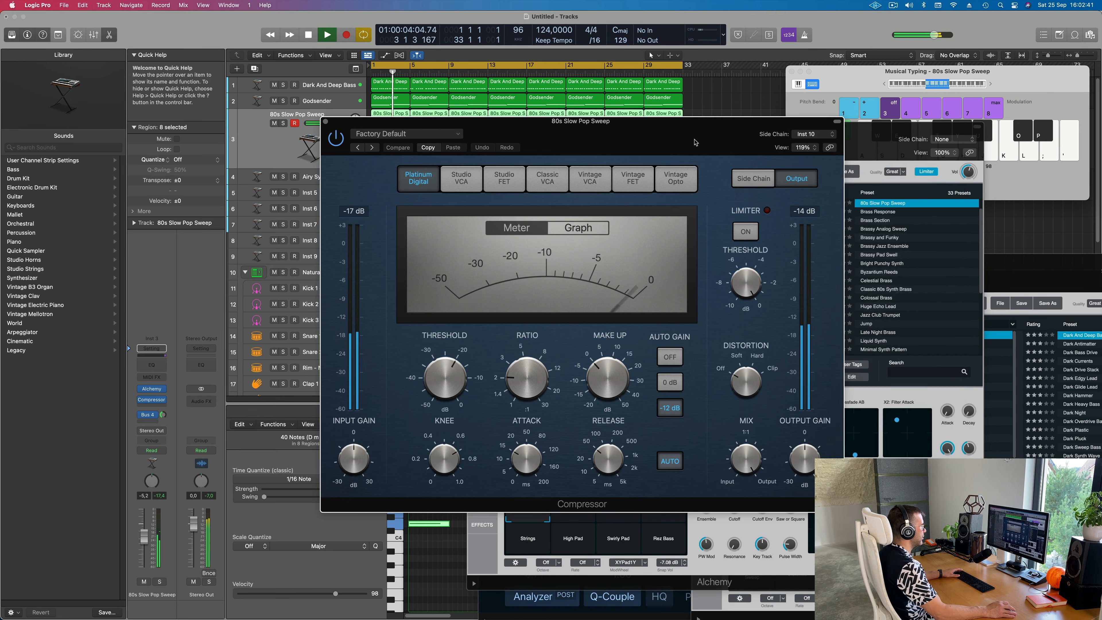
- Set the Compressor's attack to 0 ms, turn off auto release, and adjust the ratio and release during playback
left_click_drag(616, 121, 700, 119)
left_click_drag(692, 450, 692, 471)
left_click_drag(610, 454, 611, 474)
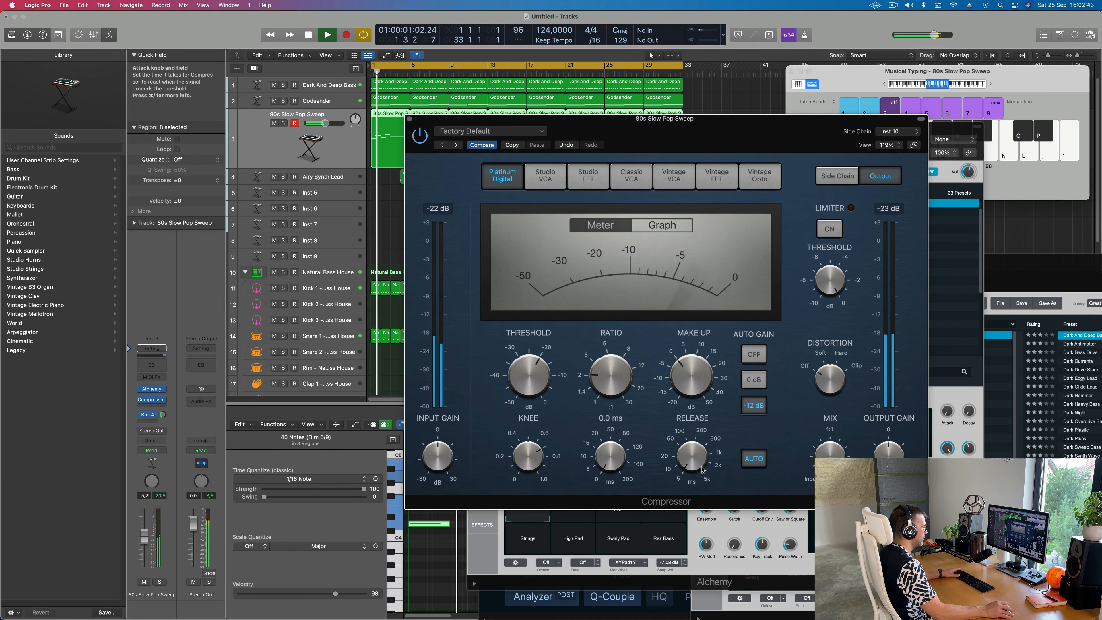
left_click(754, 459)
left_click_drag(597, 377, 603, 351)
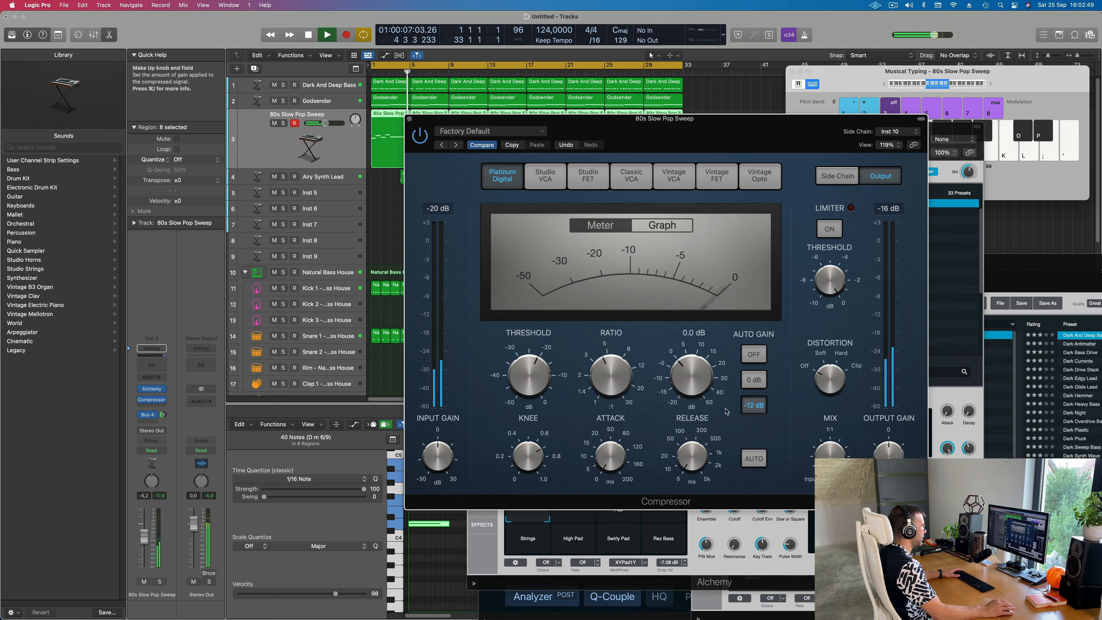
left_click_drag(729, 136, 774, 121)
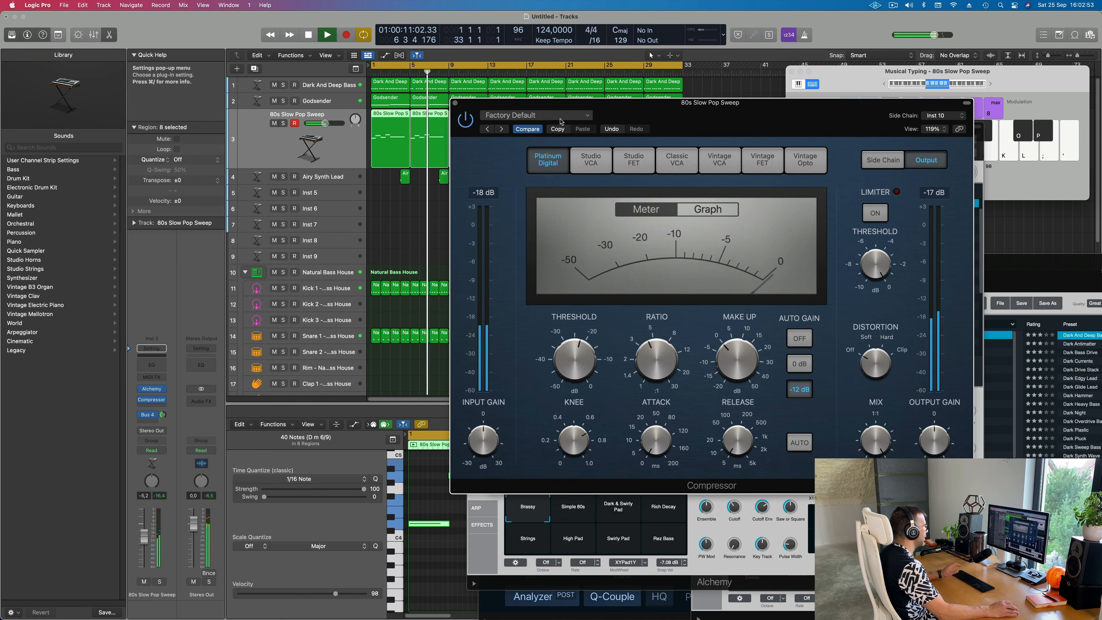
left_click_drag(451, 111, 451, 110)
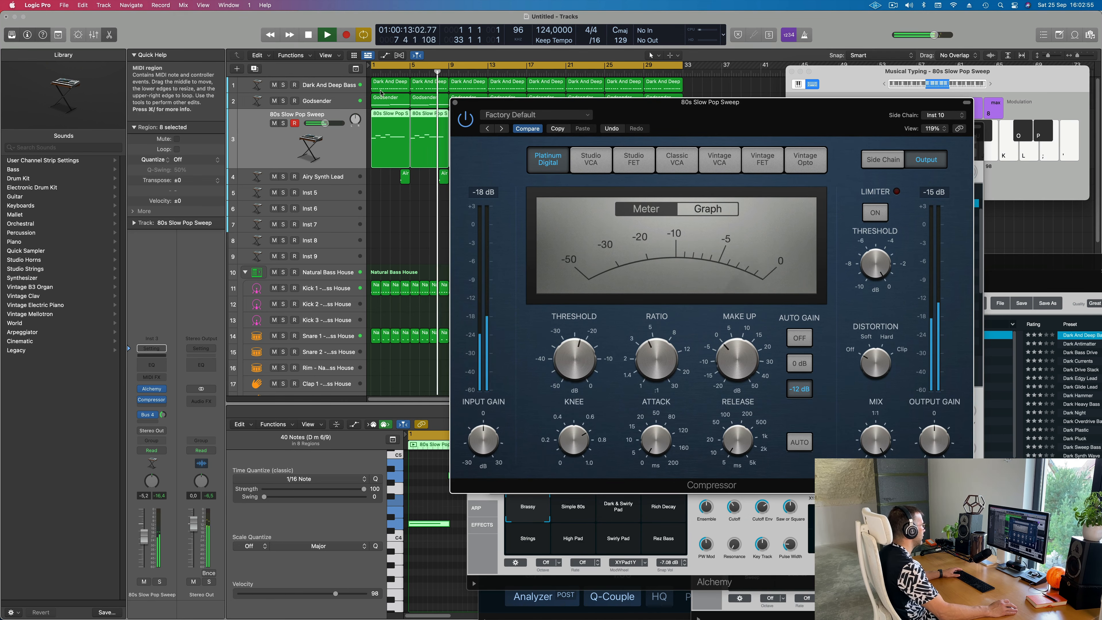
- Select the Dark And Deep Bass track, show the Mixer, and close all plug-in windows except that track's Alchemy
left_click(349, 88)
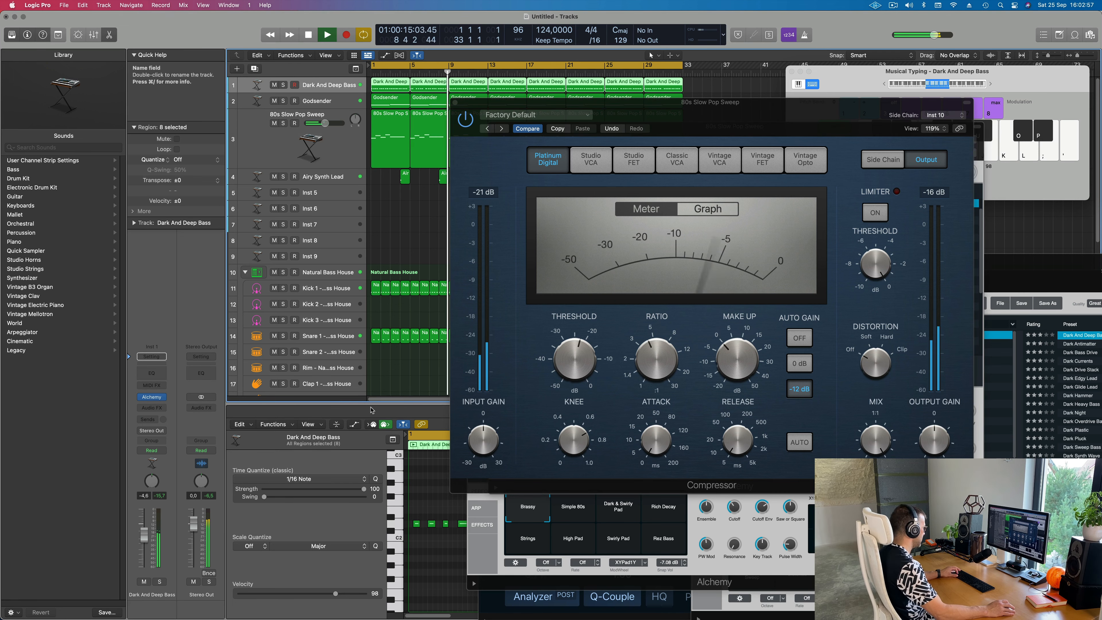
key("super+k")
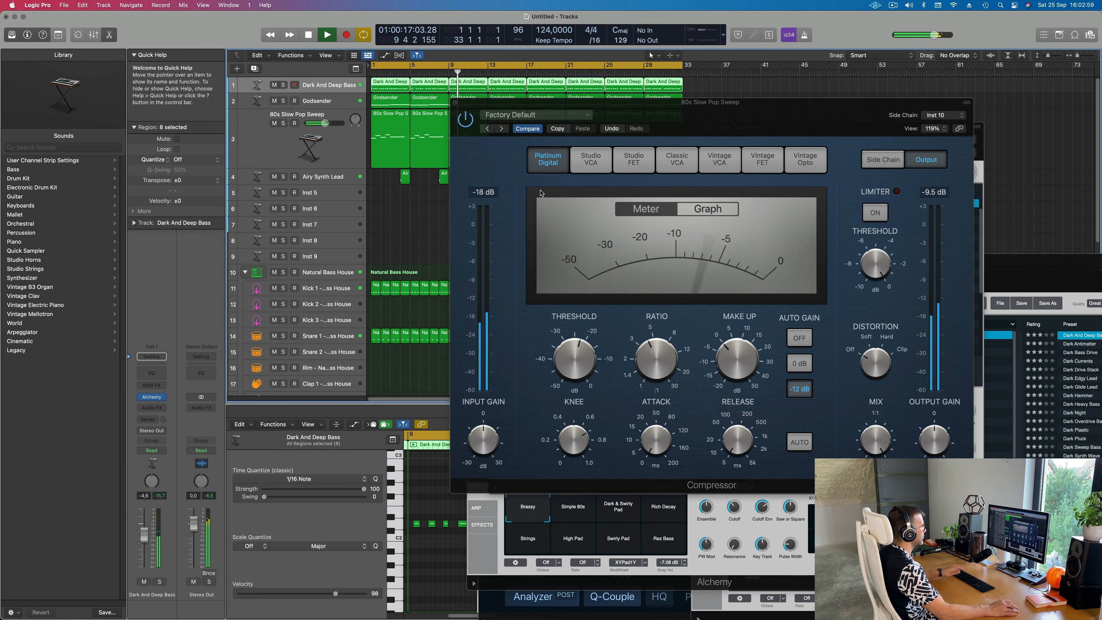
left_click(455, 102)
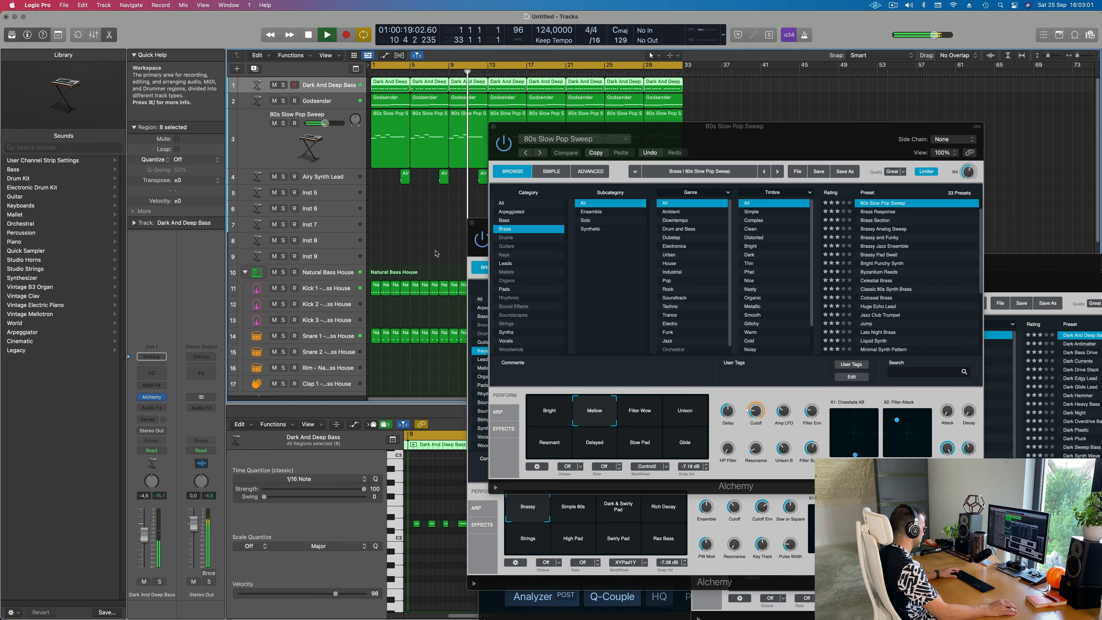
key("x")
left_click(494, 127)
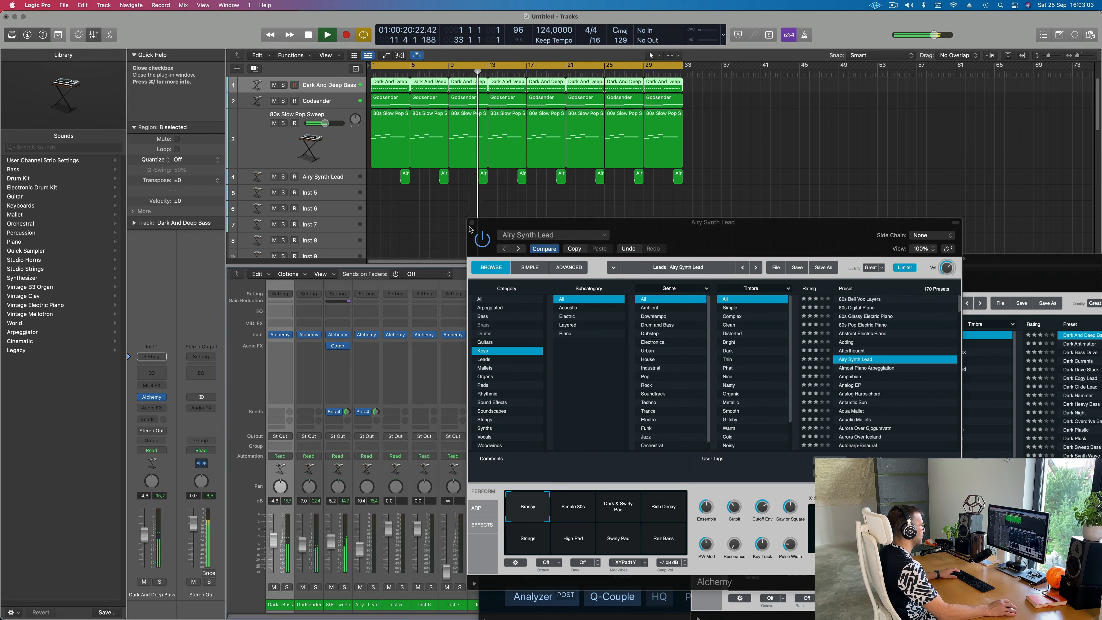
left_click(472, 222)
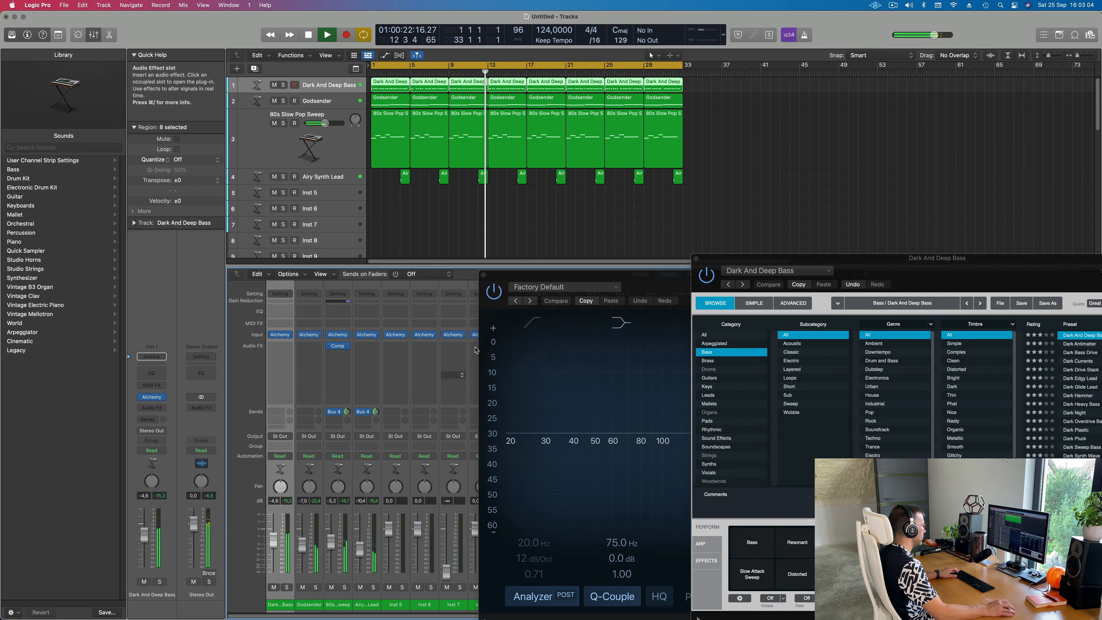
left_click(484, 275)
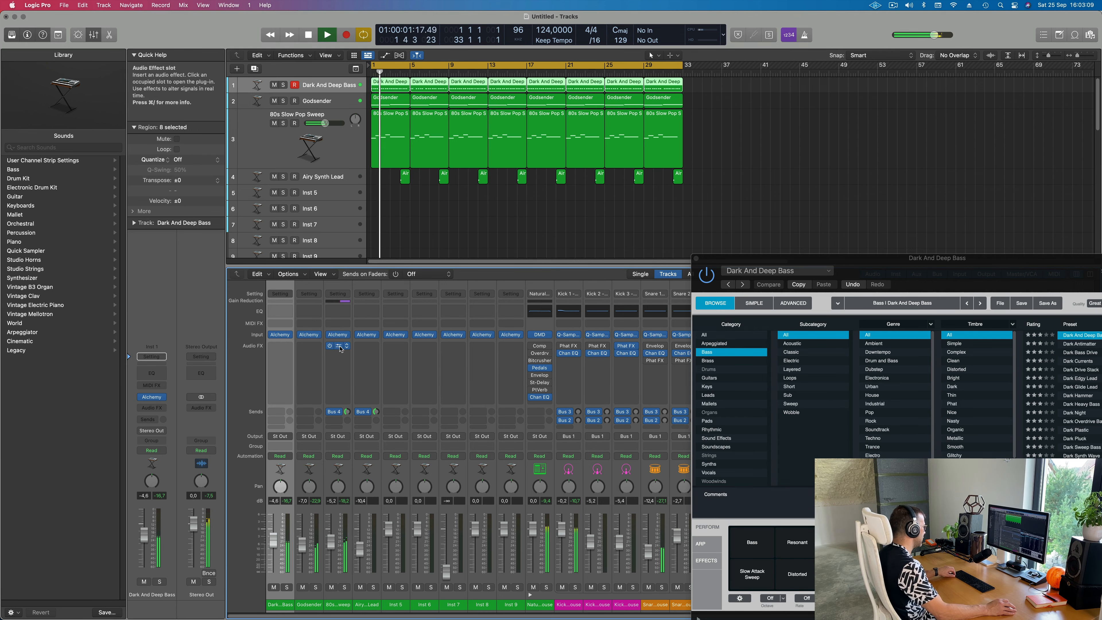
- Copy the side-chained Compressor from 80s Slow Pop Sweep to Dark And Deep Bass, and compare it with auto release on and off
left_click_drag(340, 349, 288, 350)
left_click(280, 346)
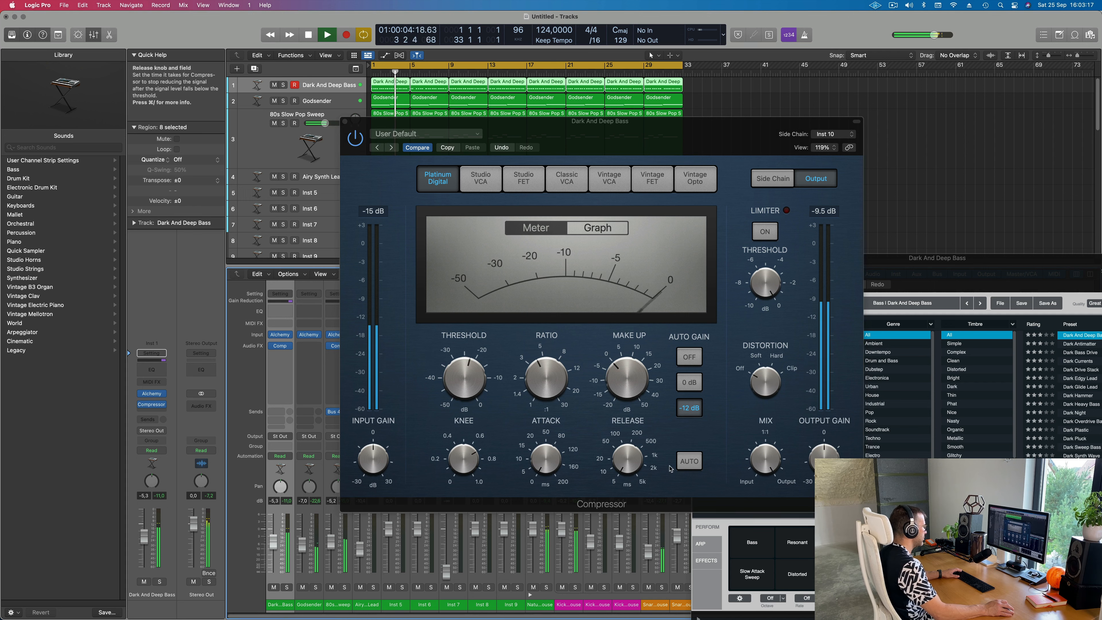
left_click(690, 466)
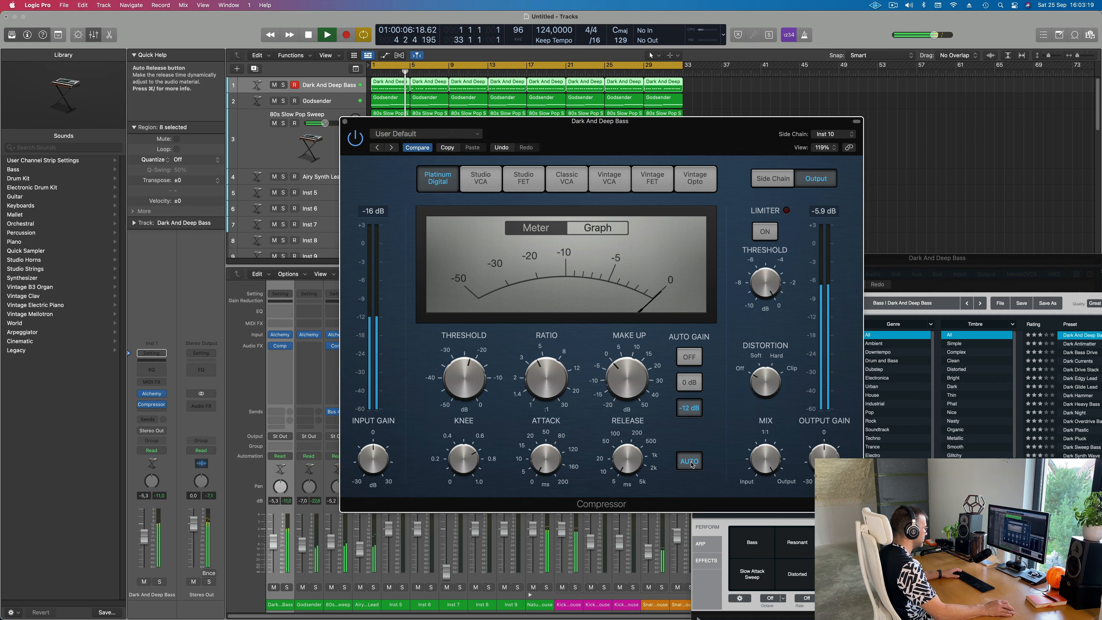
left_click(692, 465)
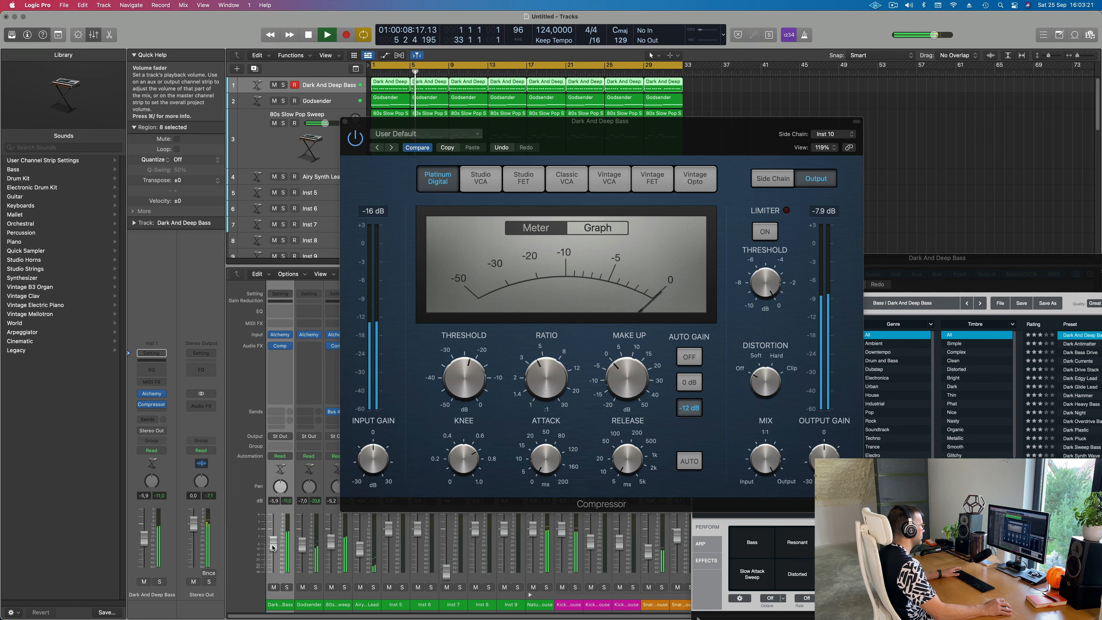
- Lower the Dark And Deep Bass volume to −5.9 dB, close its Compressor, and replay from the start
left_click_drag(278, 538, 280, 540)
left_click(345, 122)
key("Return")
- Revisit the Alchemy window of Dark And Deep Bass, set the track's volume to −4.9 dB, and close the window
left_click(282, 335)
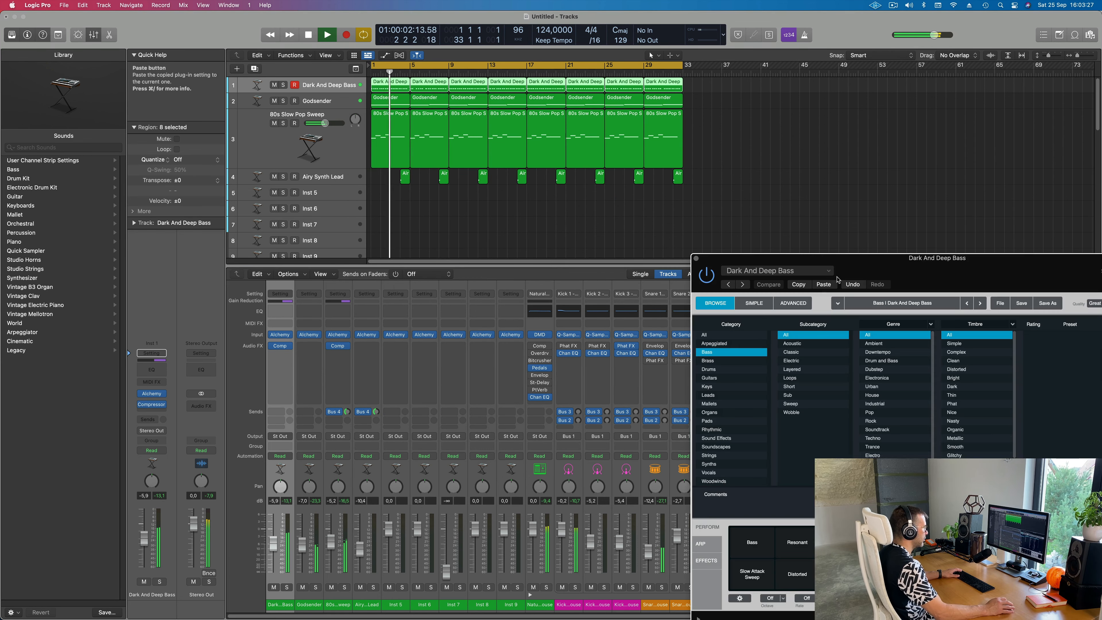
left_click_drag(837, 279, 522, 166)
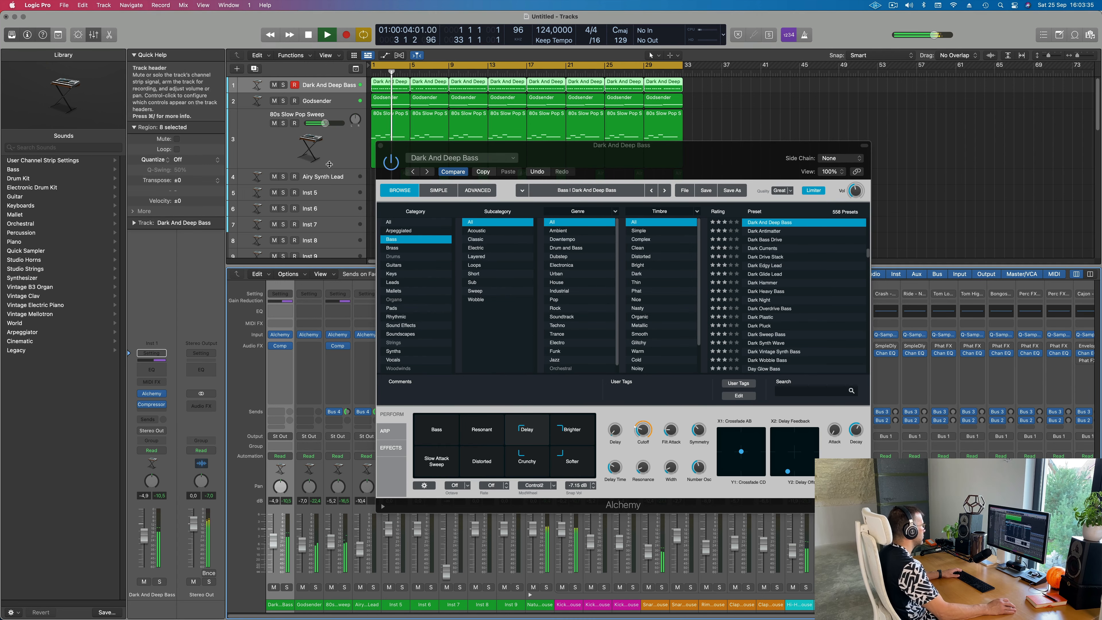
left_click(380, 146)
- Select the Inst 5 track and open its Alchemy instrument, replaying the arrangement from the start
scroll(392, 198, "left", 1)
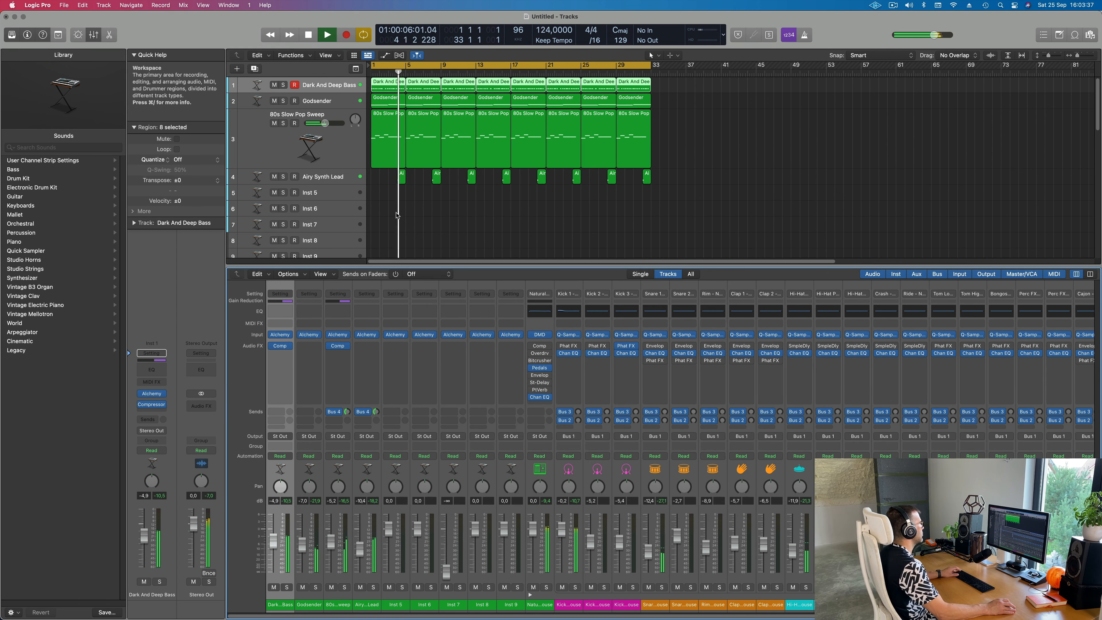
scroll(407, 215, "down", 1)
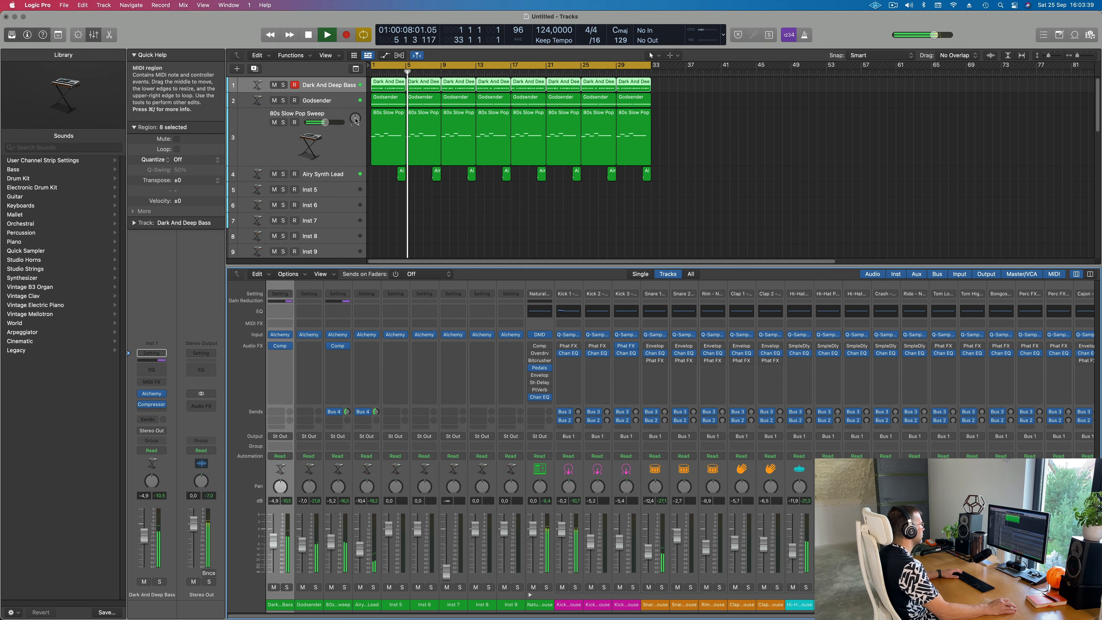
left_click(380, 144)
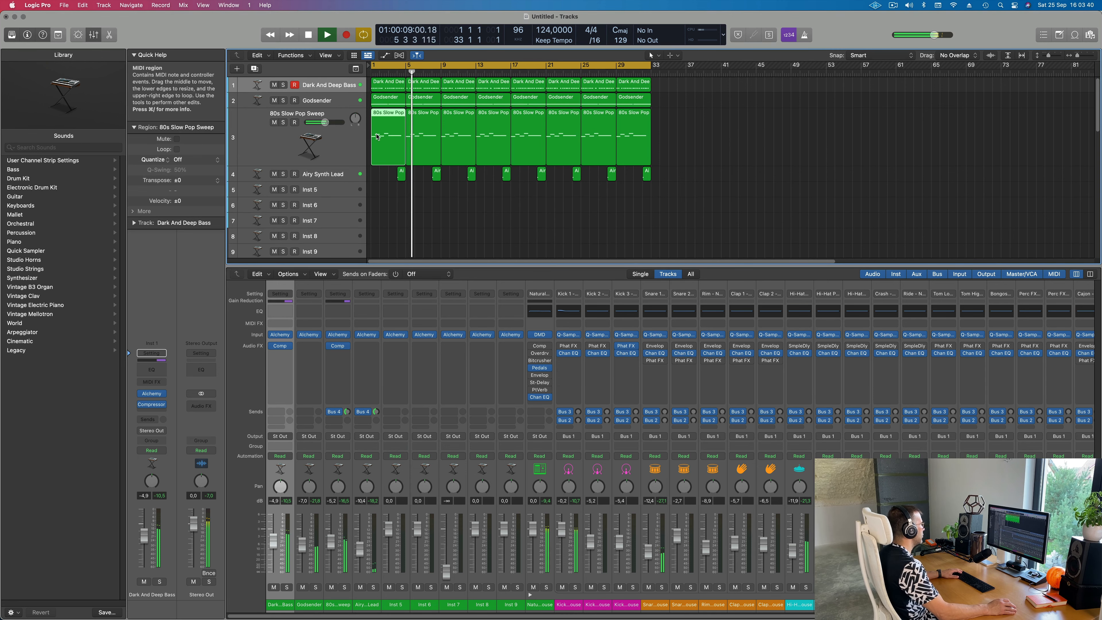
left_click(323, 189)
key("Return")
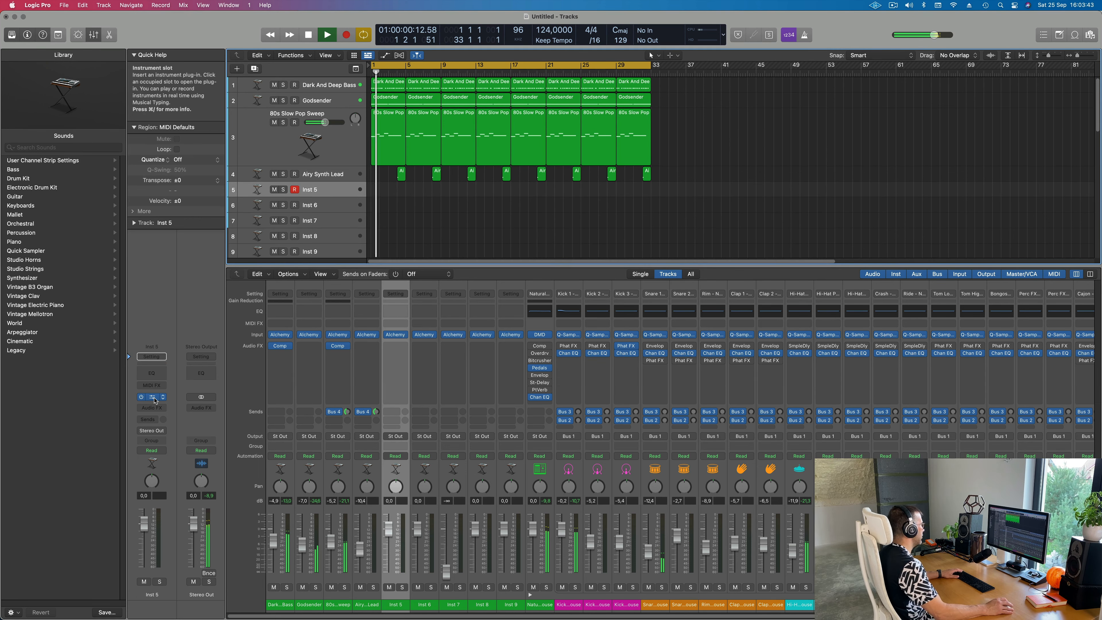
left_click(155, 399)
left_click_drag(575, 139, 683, 140)
key("space")
key("space")
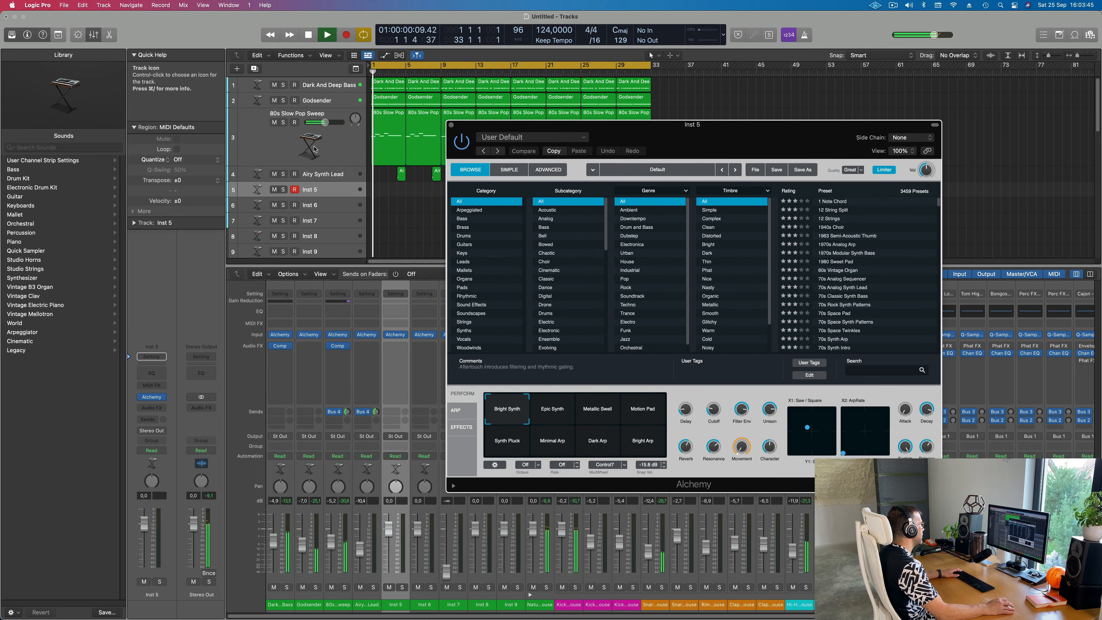
- Reopen Alchemy on 80s Slow Pop Sweep, set its Cutoff to about 29 % during playback, and close the window
left_click(316, 146)
key("Return")
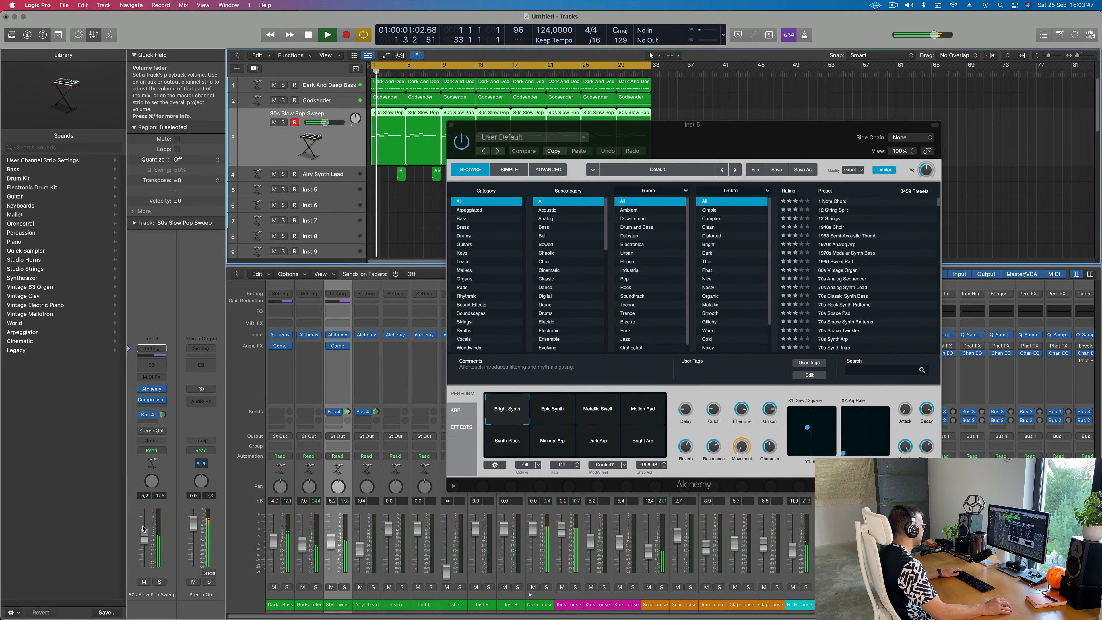
left_click(152, 390)
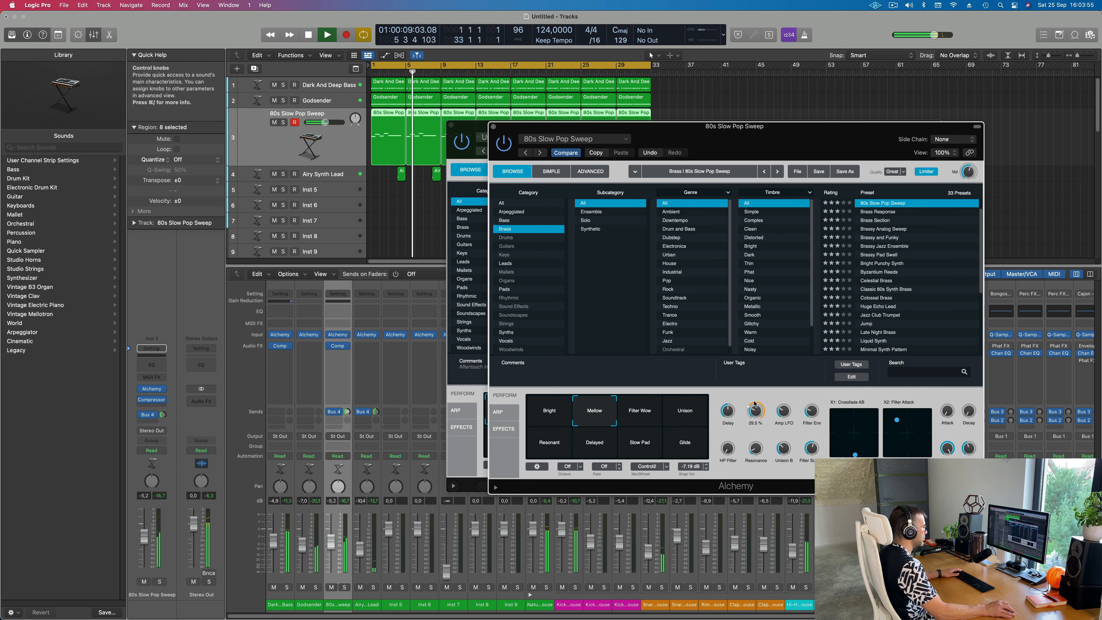
left_click_drag(754, 408, 755, 407)
key("space")
key("space")
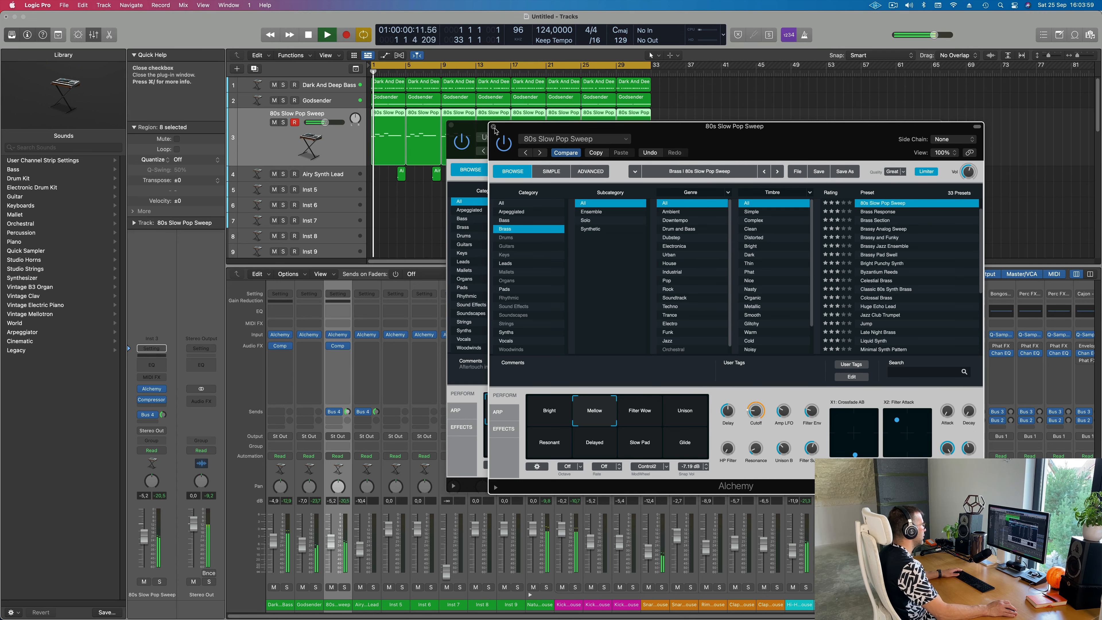
left_click(494, 126)
- Load the 70s Space Pad preset from the Pads category in the Inst 5 Alchemy
left_click_drag(558, 126, 489, 126)
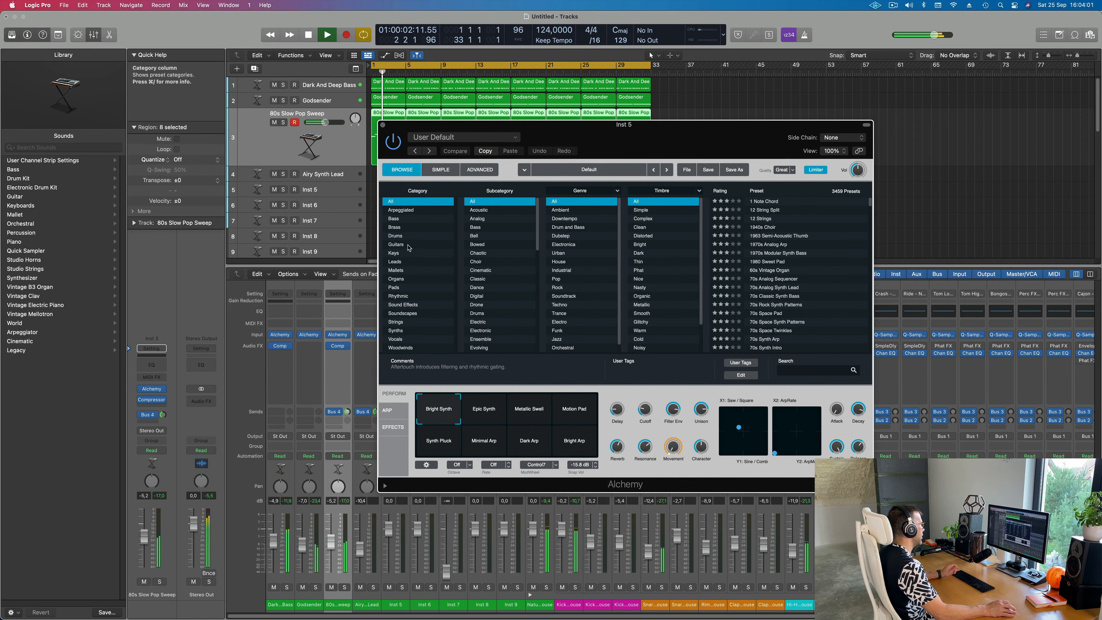
left_click(395, 288)
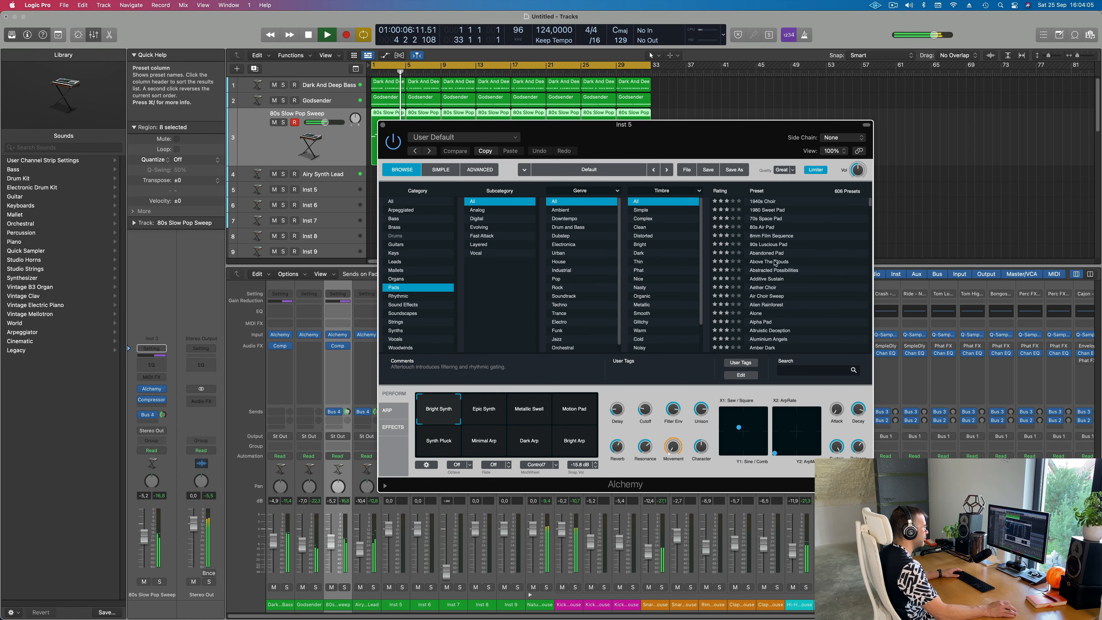
left_click(755, 220)
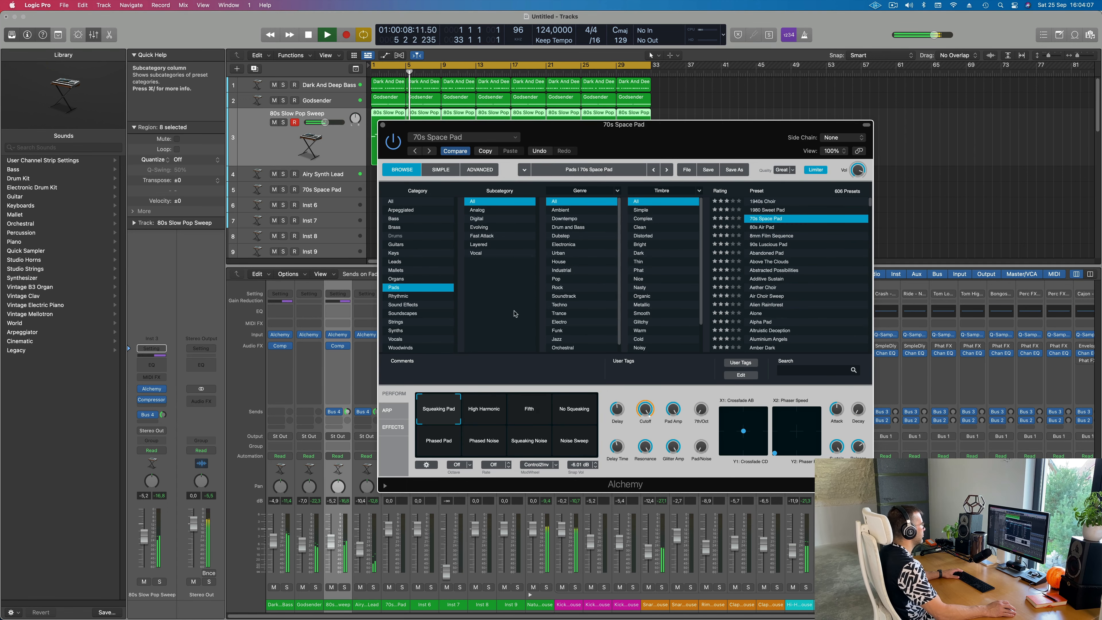
left_click_drag(730, 141, 728, 136)
- Play a trial melody with Musical Typing over the playback, and move the 70s Space Pad window clear of the tracks
key("super+k")
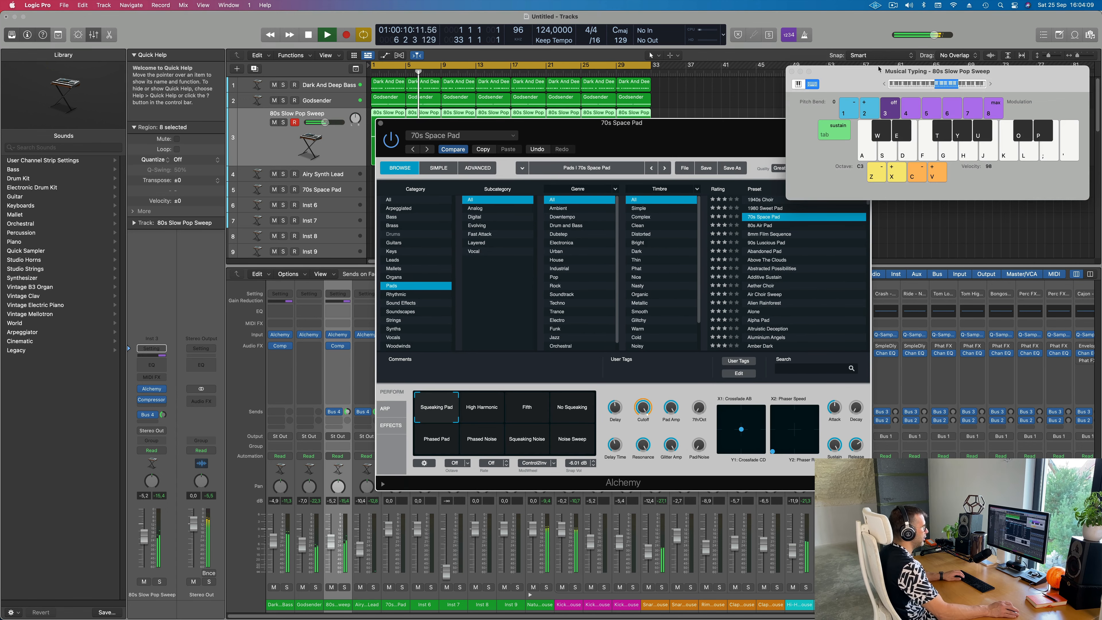
key("f")
left_click_drag(714, 134, 672, 155)
key("h")
key("s")
key("j")
key("k")
key("h")
key("d")
key("h")
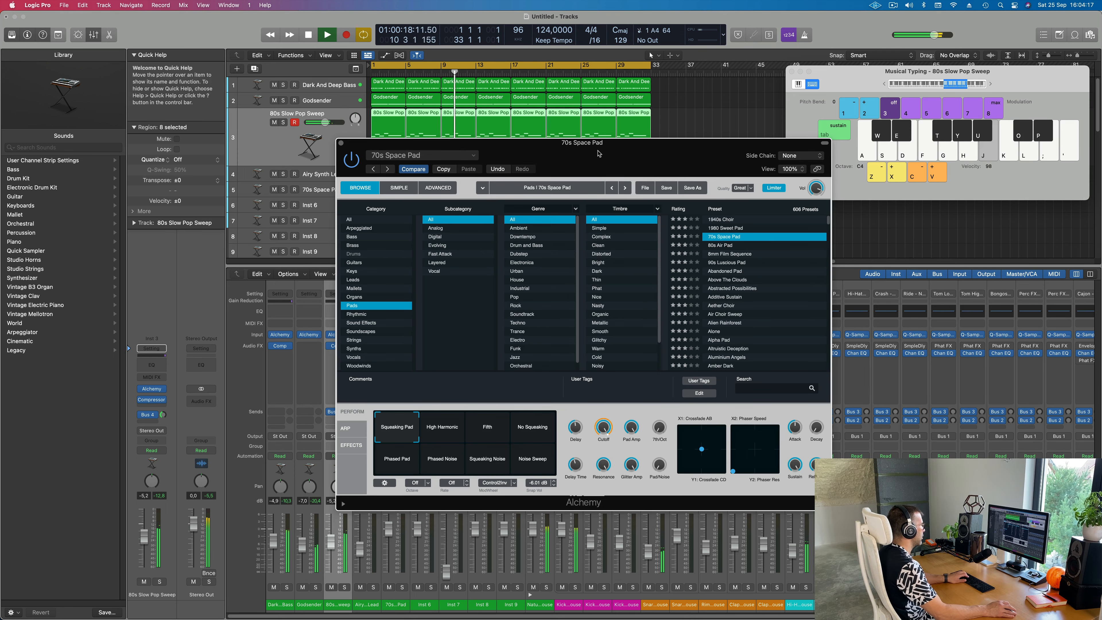
left_click_drag(598, 153, 761, 234)
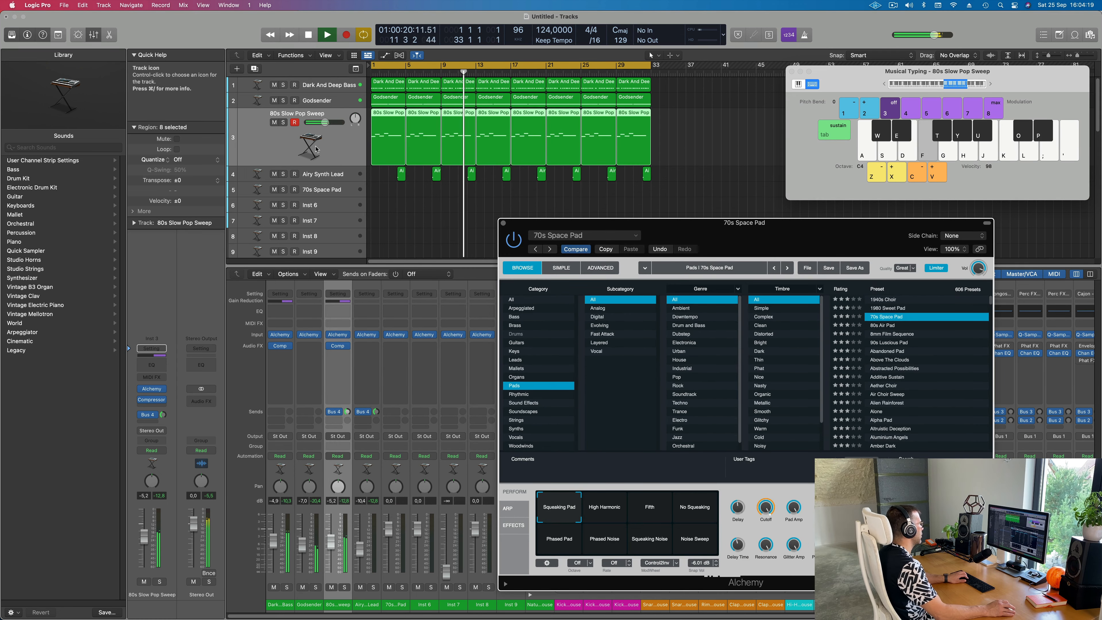
- Select the 70s Space Pad track, play trial notes over the playback, and lower its volume to about -14 dB
left_click(337, 194)
key("h")
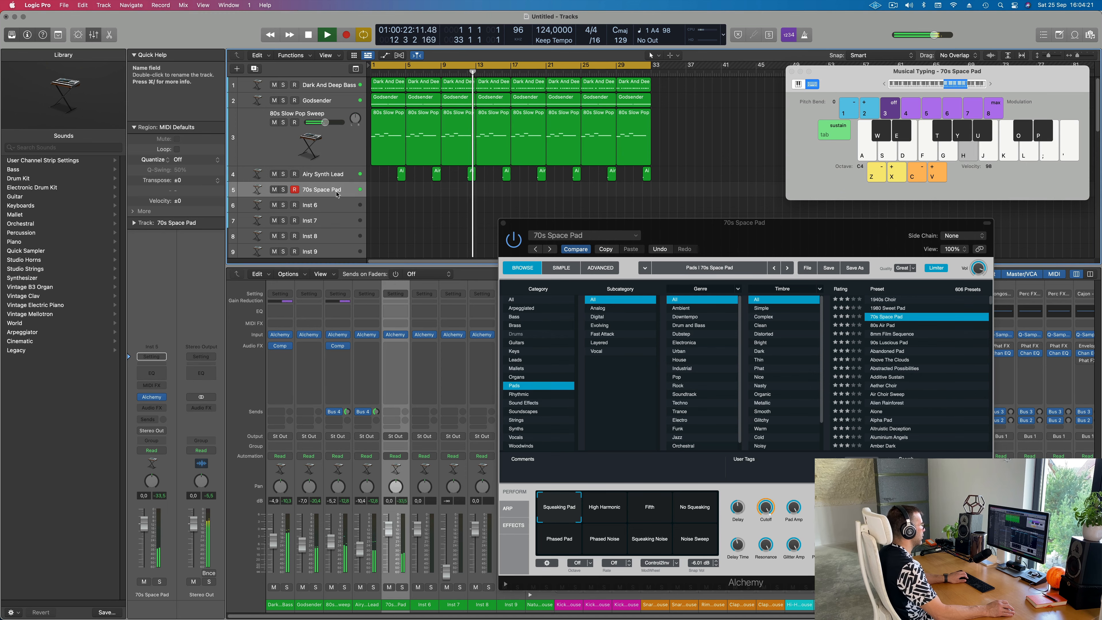
key("k")
left_click_drag(754, 229, 588, 163)
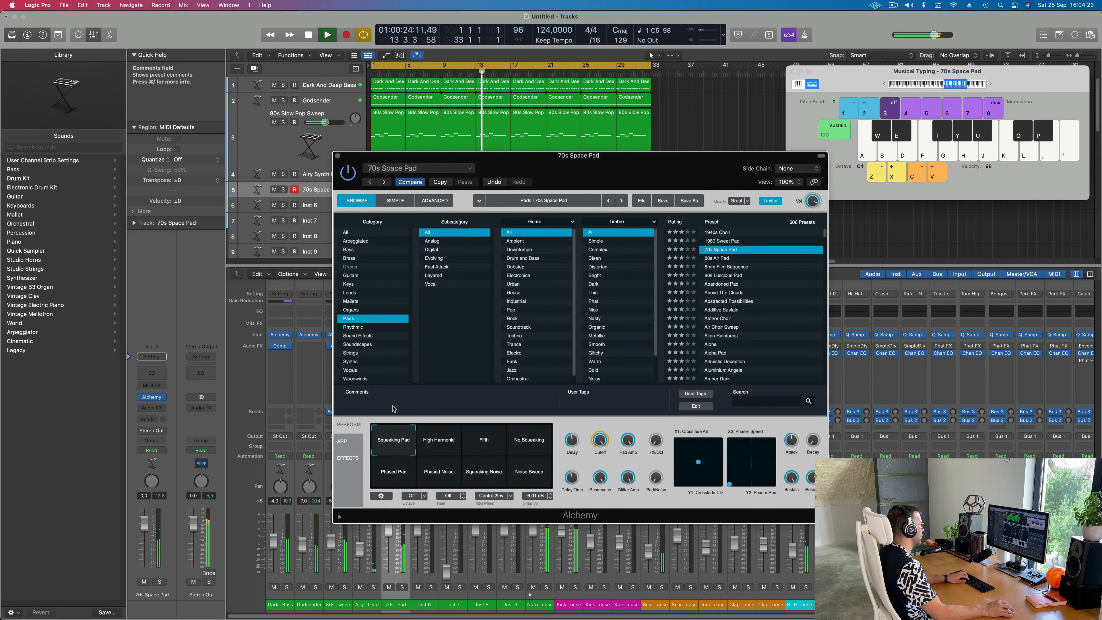
key("k")
key("h")
left_click_drag(143, 523, 144, 545)
- Add a send to Bus 3 → Reverb on the 70s Space Pad channel
left_click(147, 420)
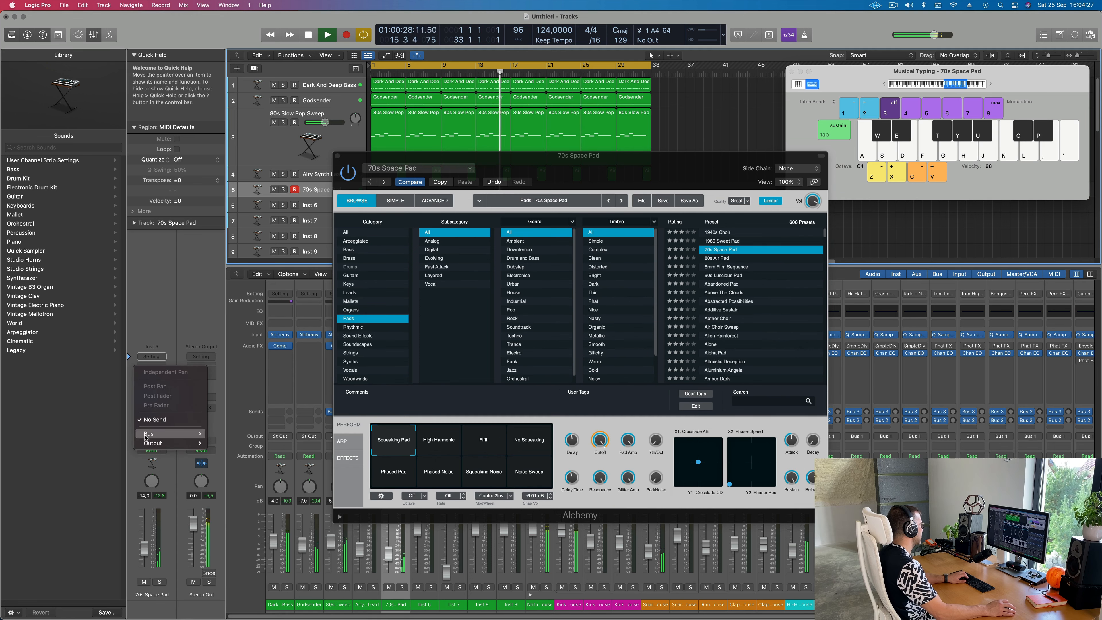
mouse_move(149, 435)
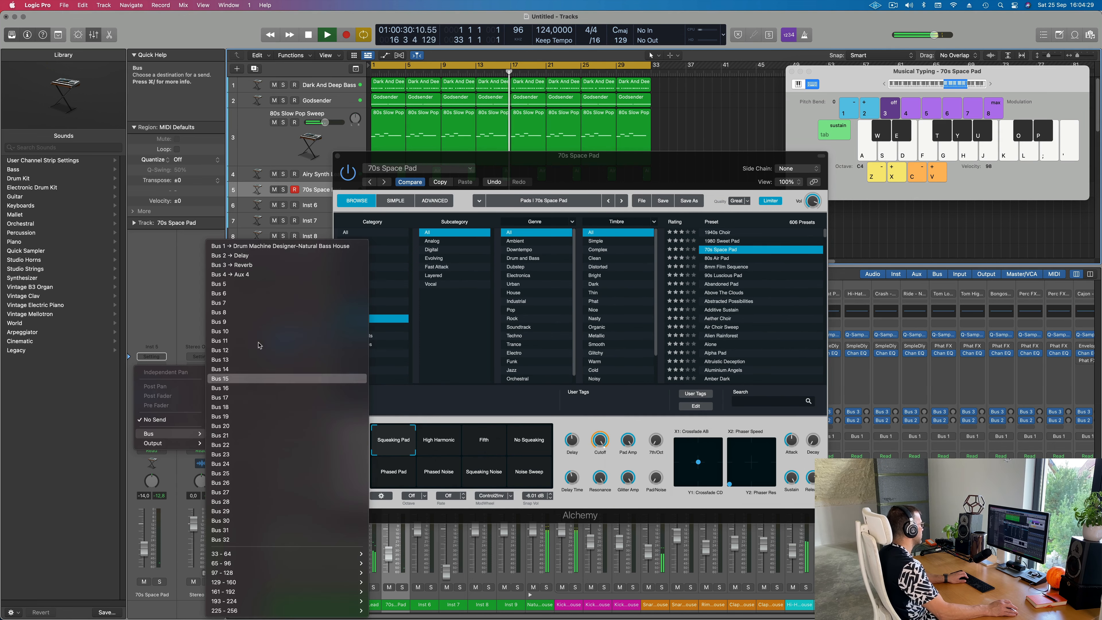
left_click(268, 266)
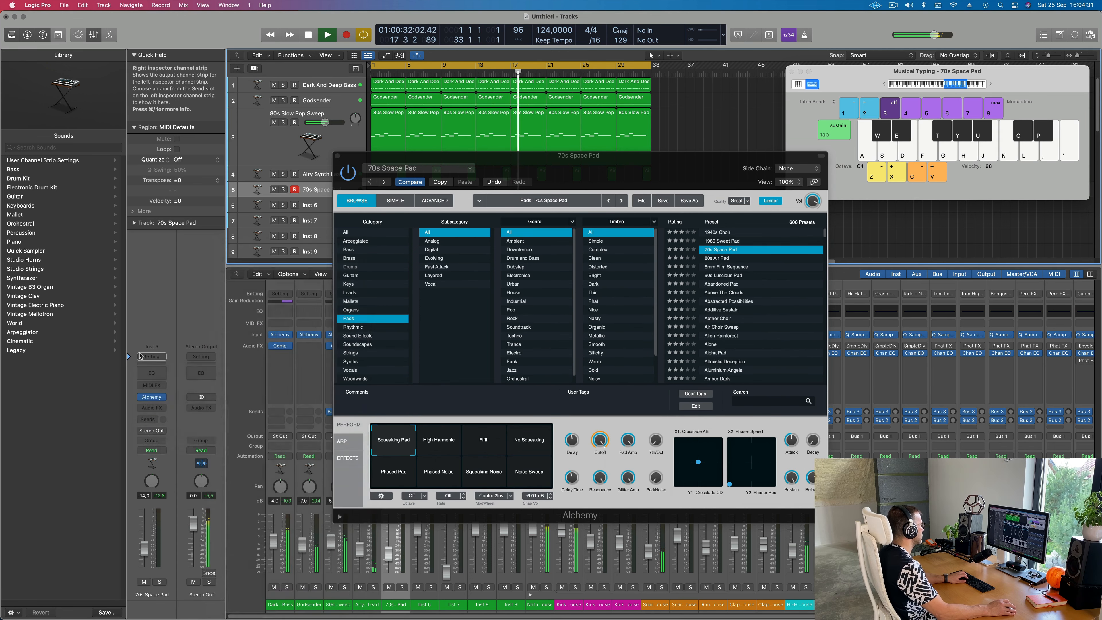
- Switch the 70s Space Pad channel's send to Bus 4 → Aux 4 and raise its send level
left_click(156, 416)
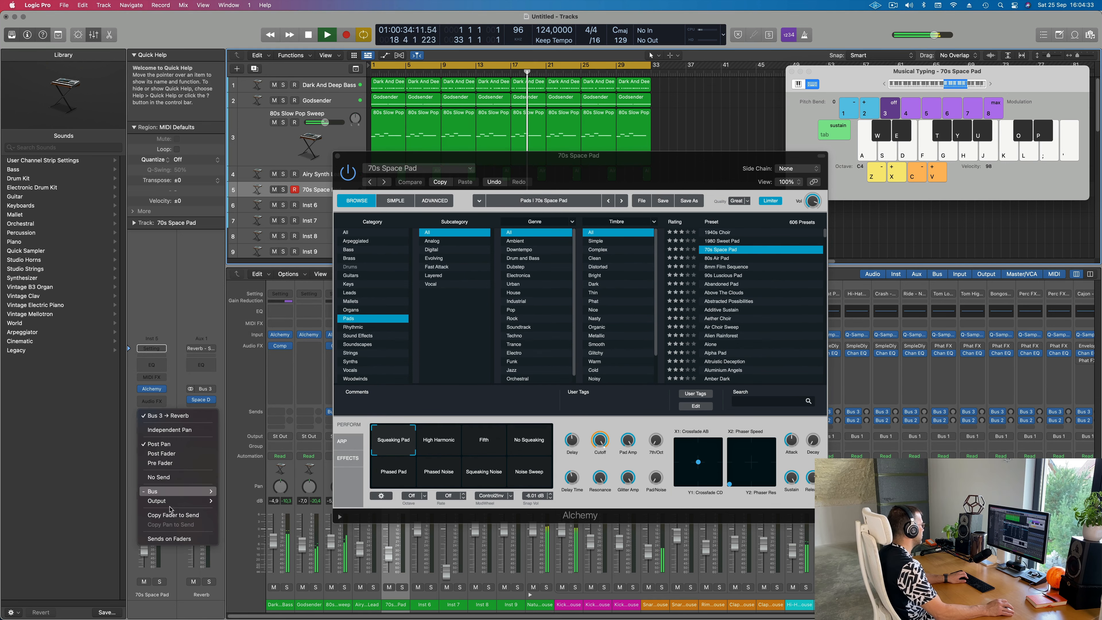
mouse_move(185, 497)
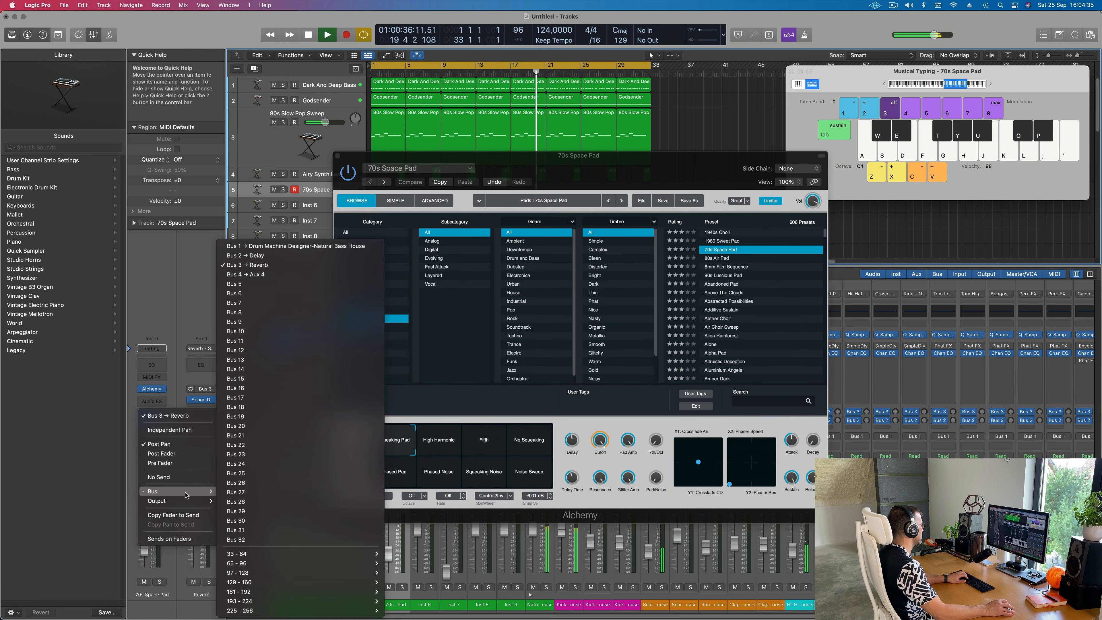
left_click(290, 275)
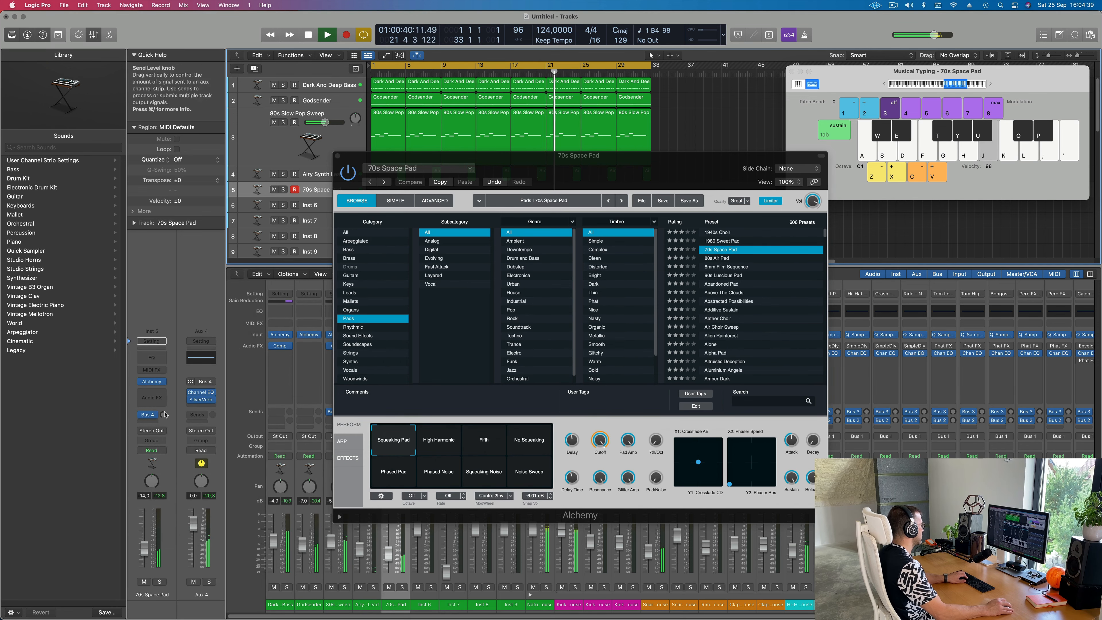
left_click_drag(163, 415, 164, 390)
key("h")
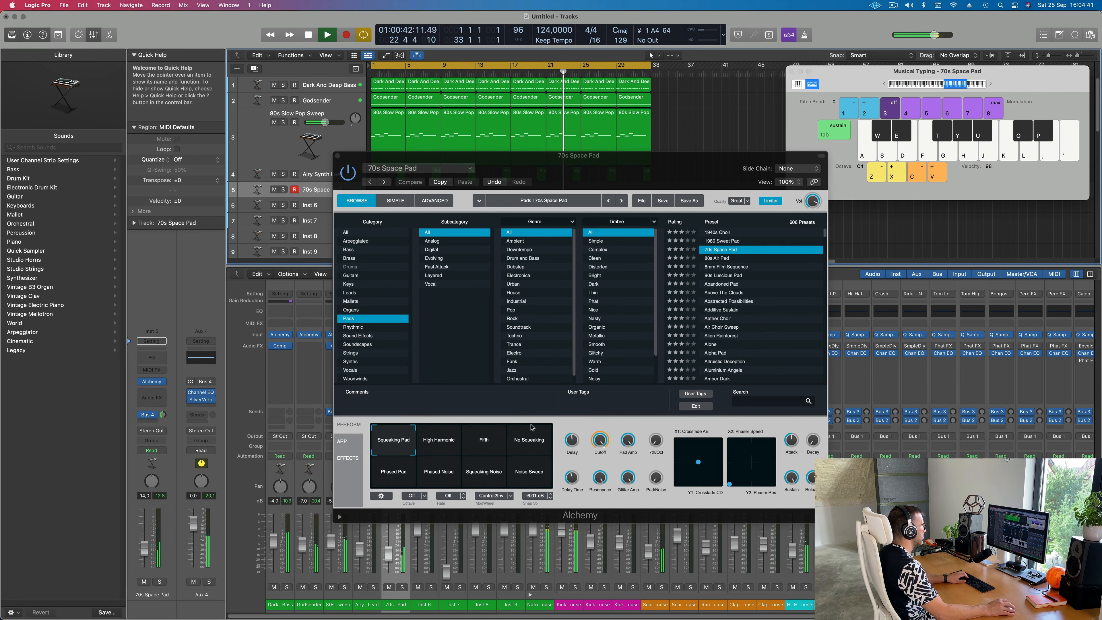
- Try the No Squeaking snapshot, and load the 80s Air Pad preset to audition it with trial notes
left_click(532, 438)
key("h")
left_click(718, 259)
key("h")
key("k")
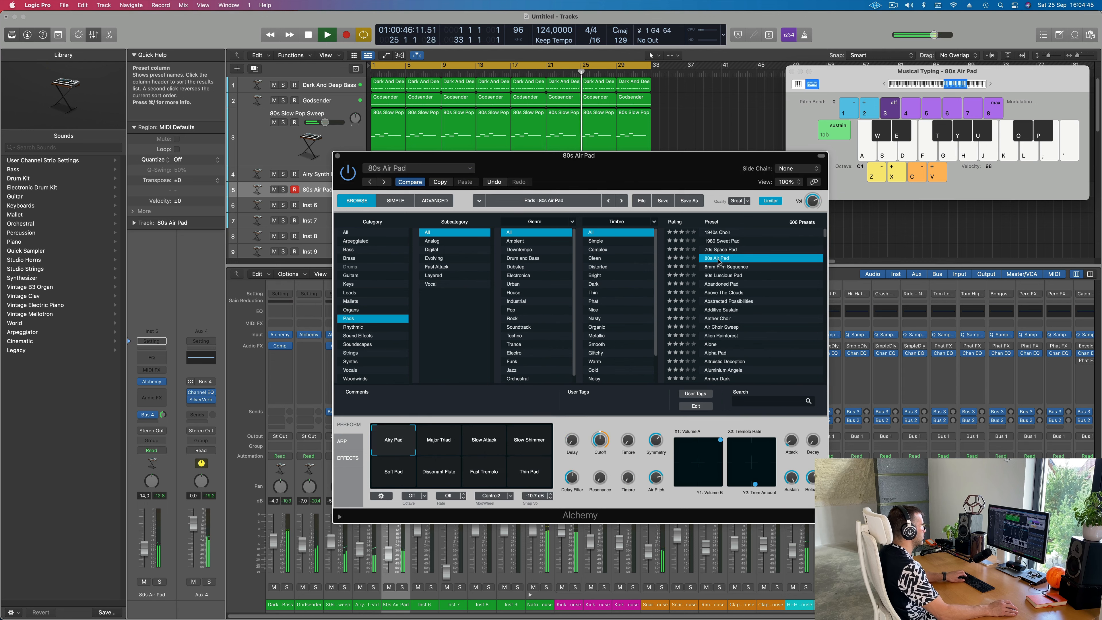
key("d")
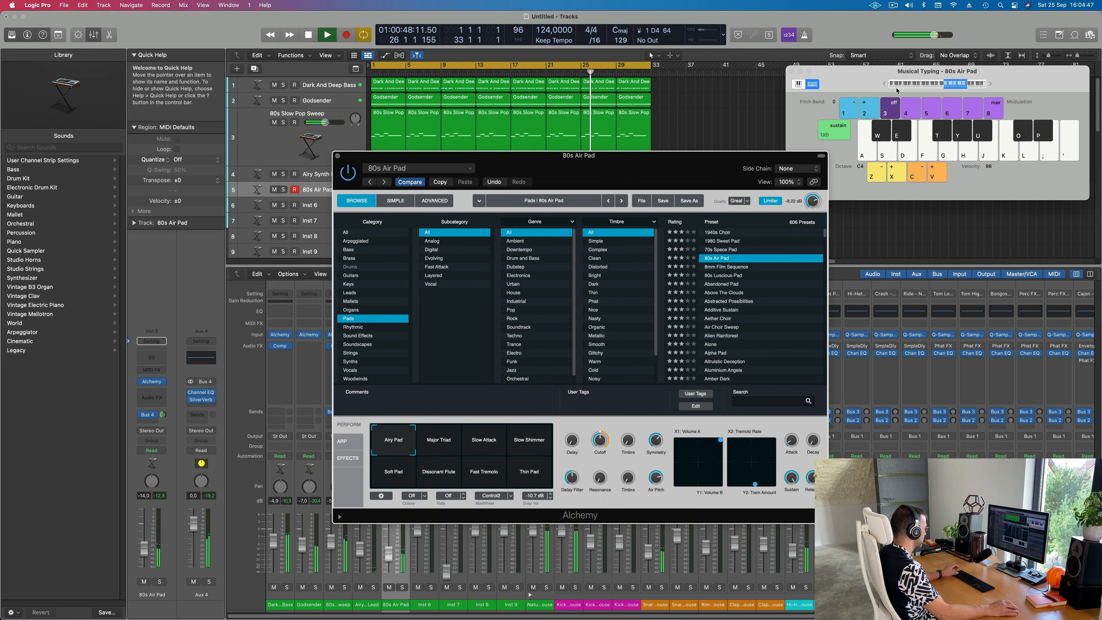
- Lower Musical Typing to octave C3, and audition the Slow Shimmer snapshot with the pad volume at about -3.6 dB
left_click(884, 84)
left_click_drag(389, 555, 389, 539)
left_click(529, 440)
key("j")
key("k")
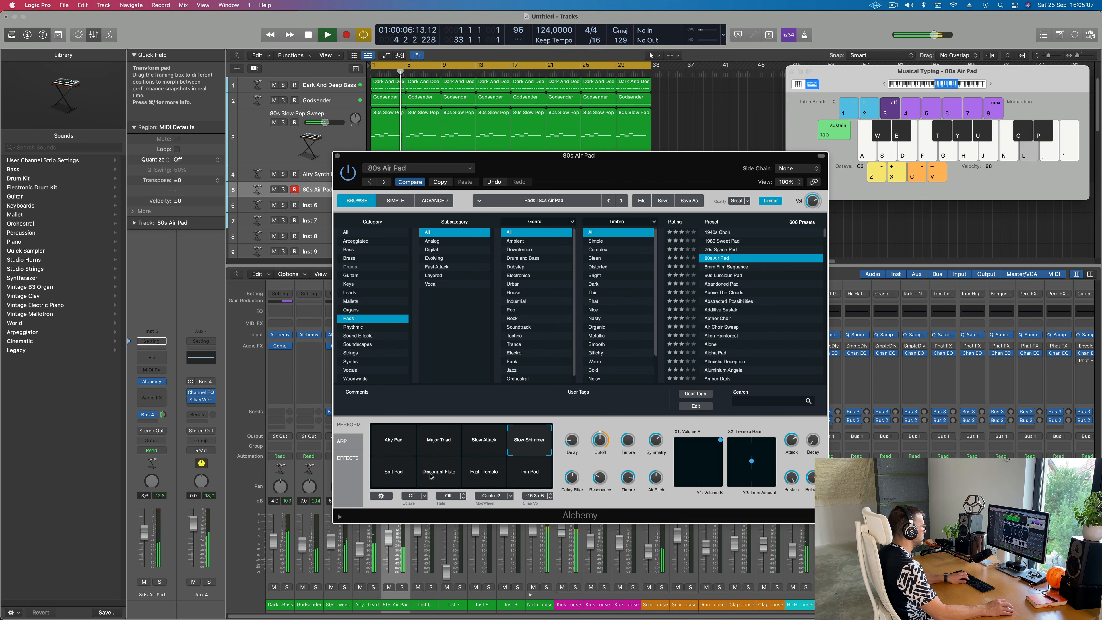
- Audition the Soft Pad, Dissonant Flute, Fast Tremolo and Thin Pad snapshots of 80s Air Pad with trial notes
left_click(392, 473)
key("h")
key("j")
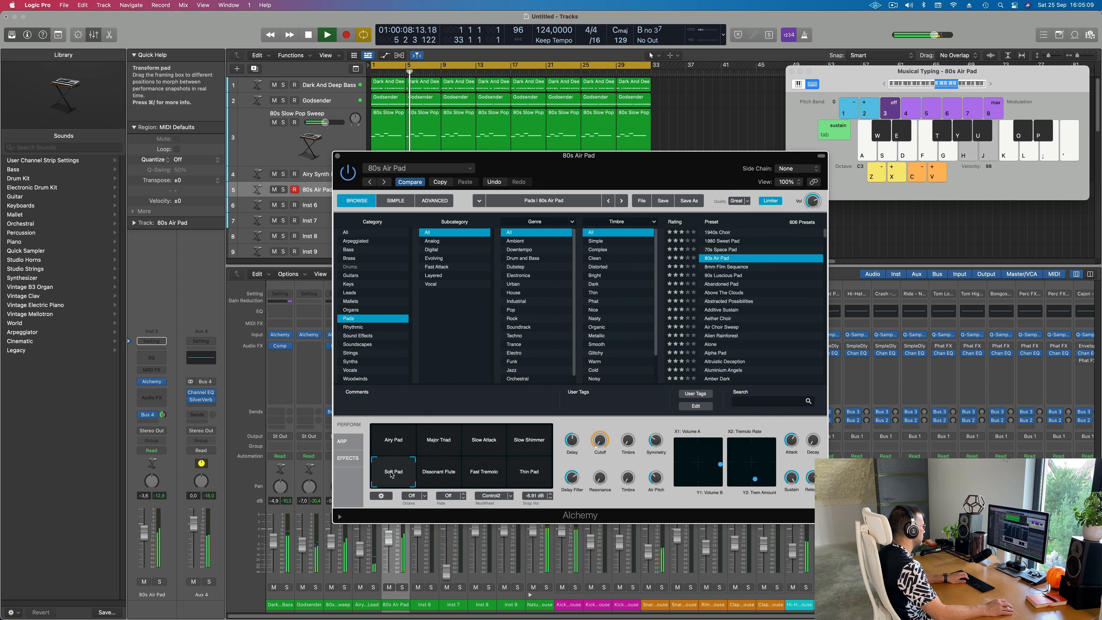
key("h")
left_click(438, 472)
key("h")
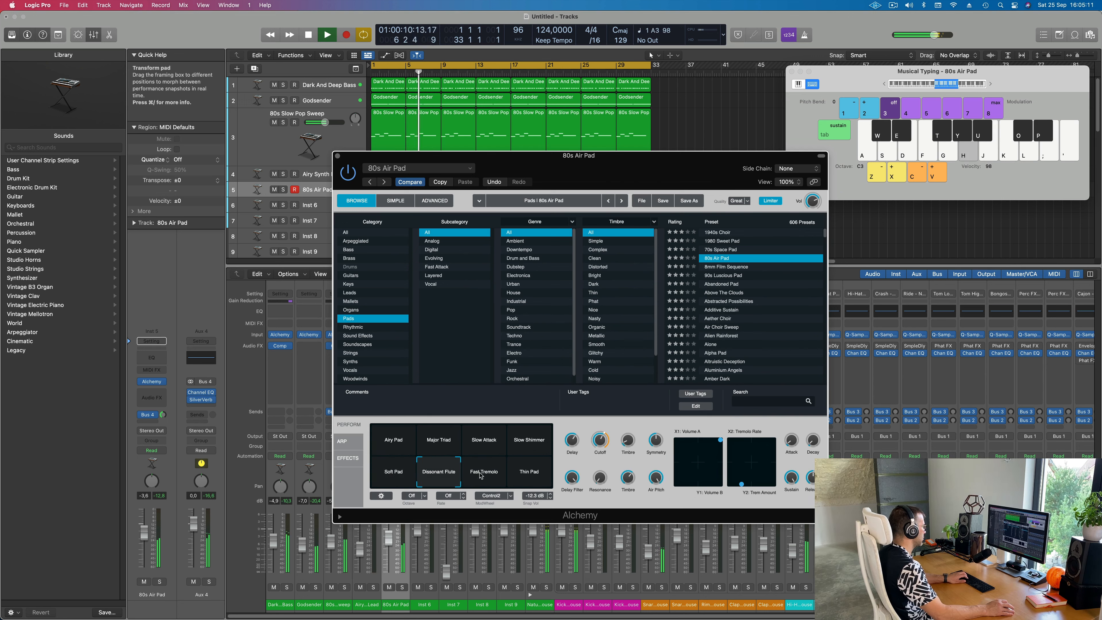
key("j")
left_click(481, 476)
key("h")
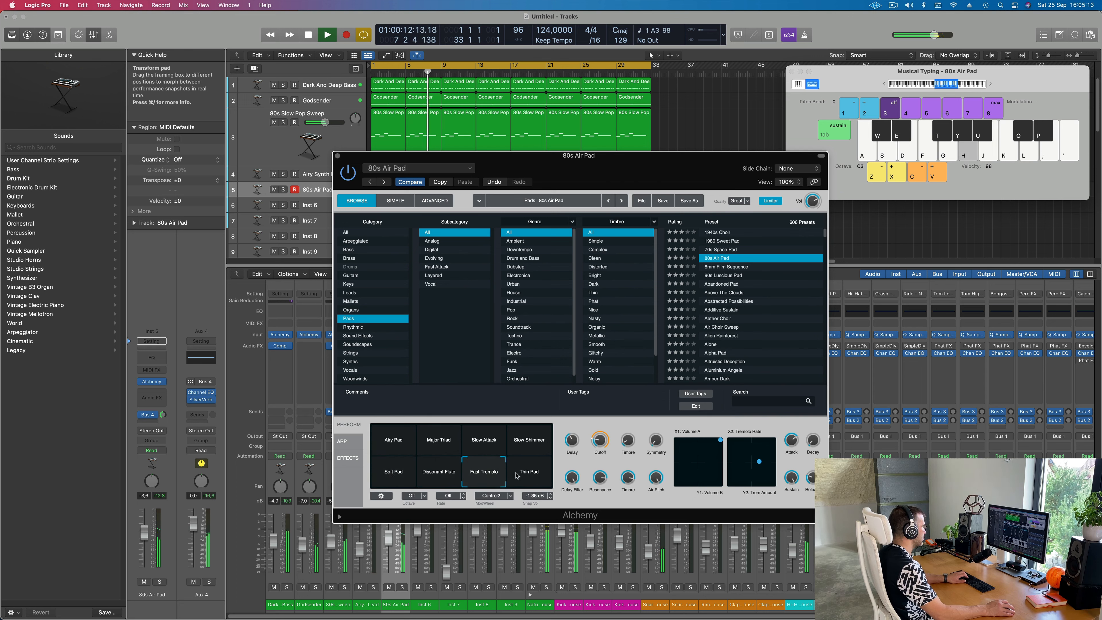
left_click(517, 476)
key("h")
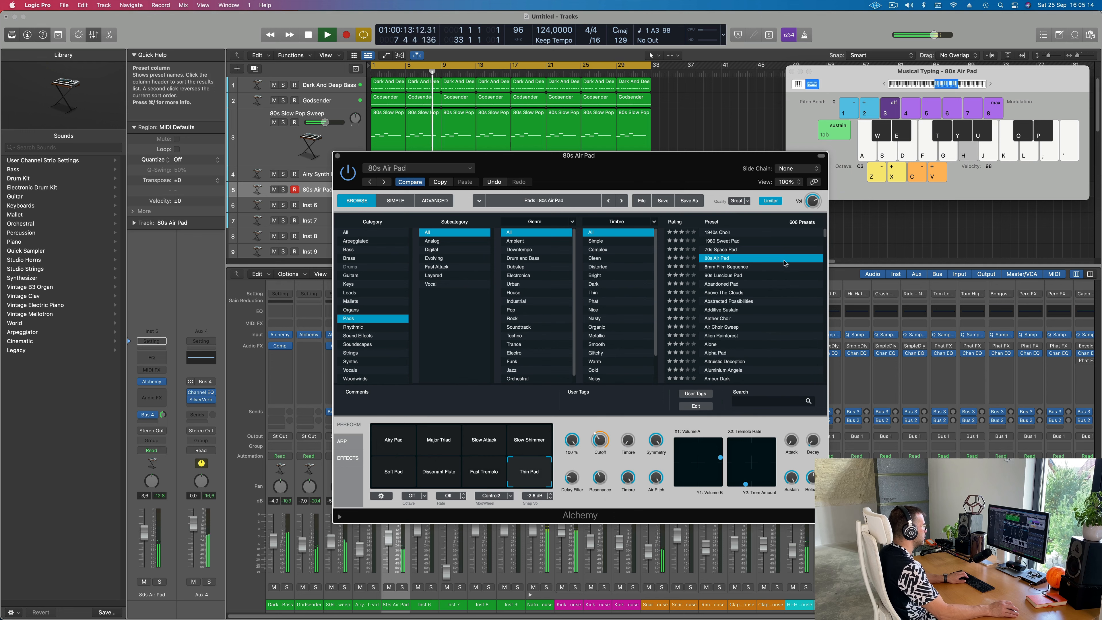
- Load the 90s Luscious Pad preset in the pad track's Alchemy and audition it with trial notes
left_click(731, 277)
key("h")
key("g")
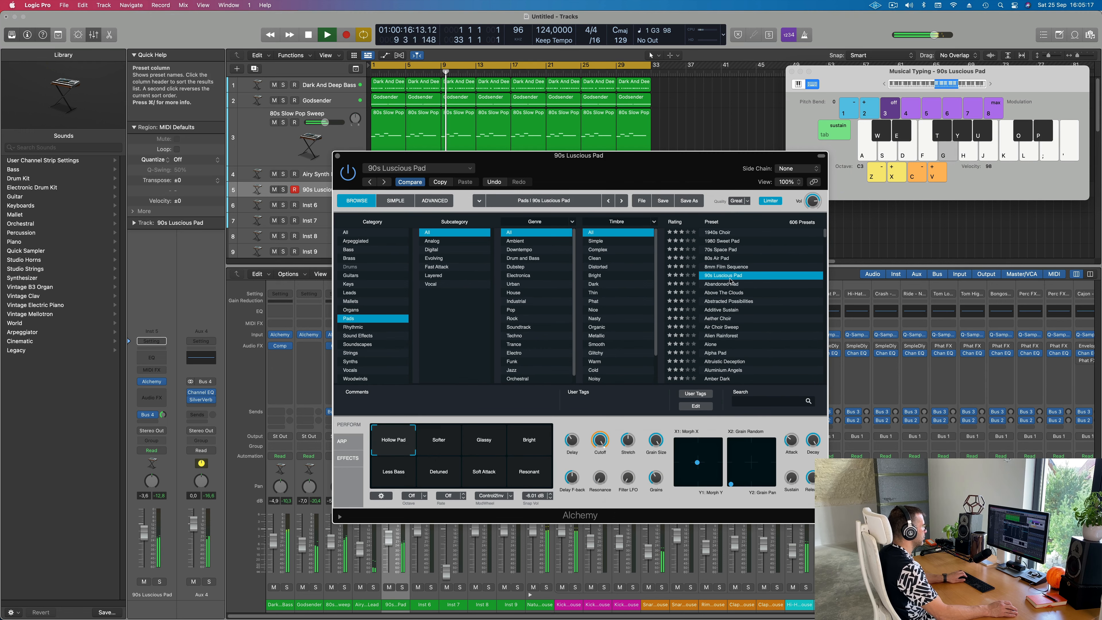
key("d")
key("g")
key("h")
- Lower the 90s Luscious Pad track's volume to about -10.6 dB while playing trial notes
left_click_drag(143, 535, 144, 556)
key("g")
key("semicolon")
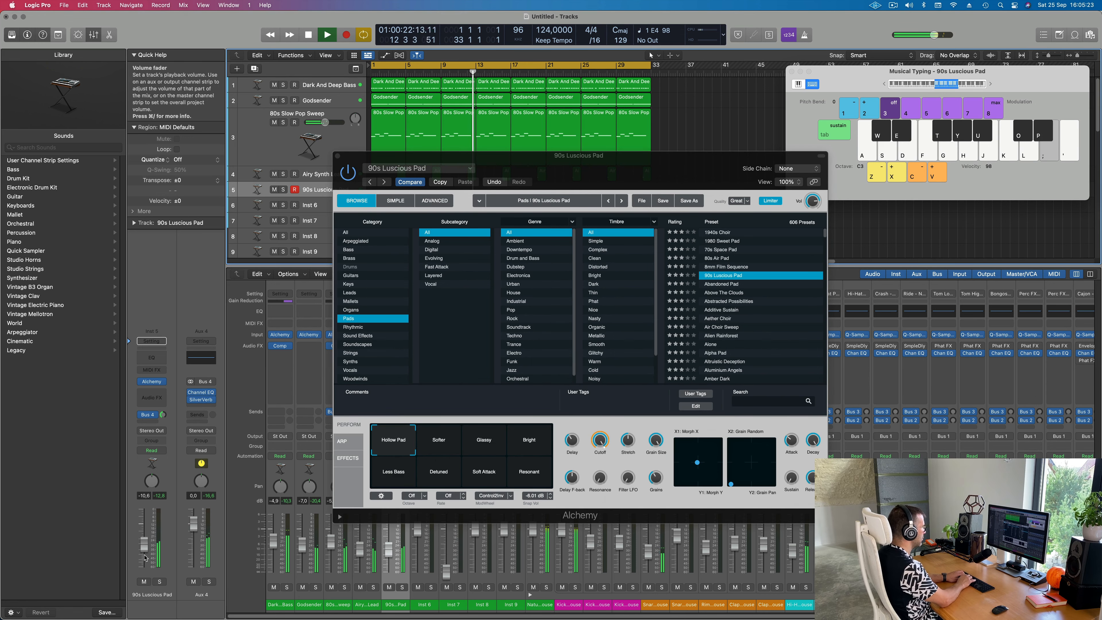
key("semicolon")
- Raise Musical Typing to octave C4 and rehearse a repeated D4 rhythm over the playback
left_click(989, 85)
key("d")
key("s")
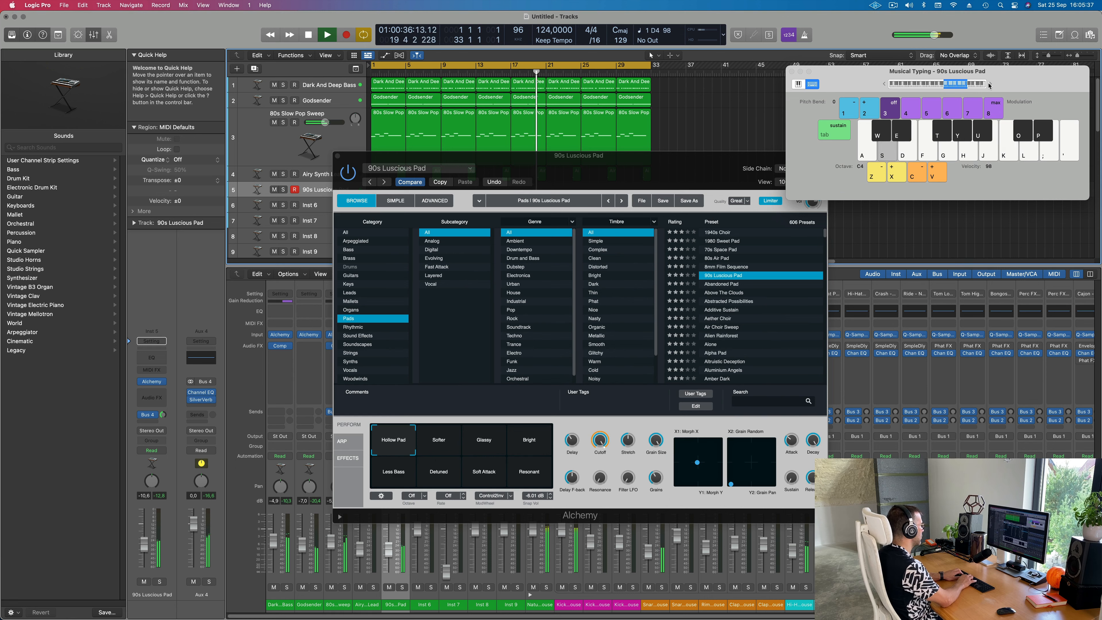
key("s")
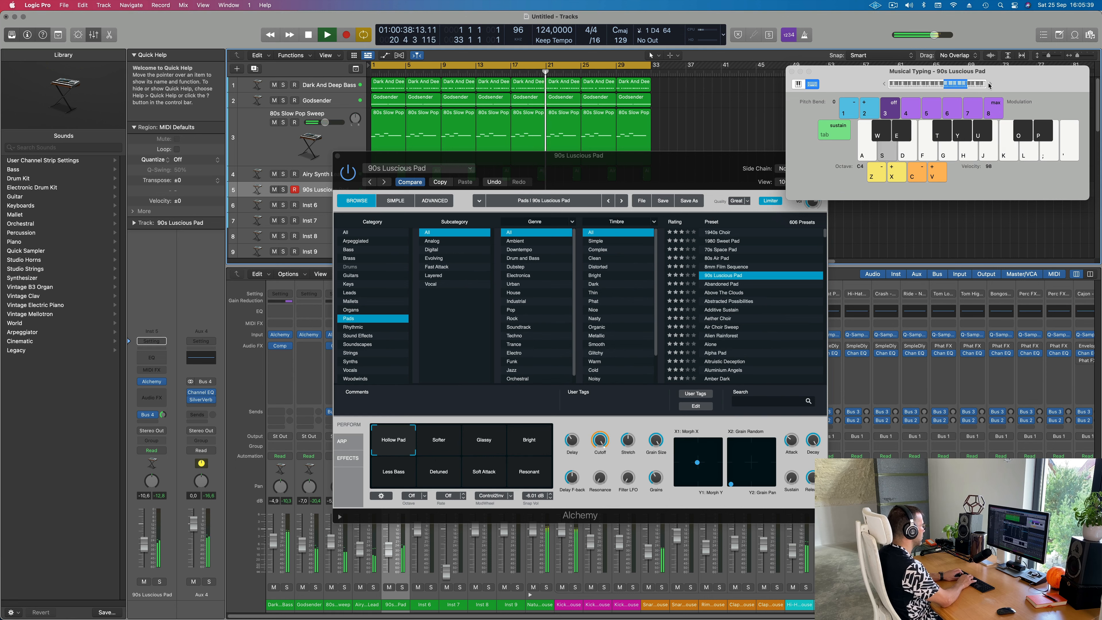
key("s")
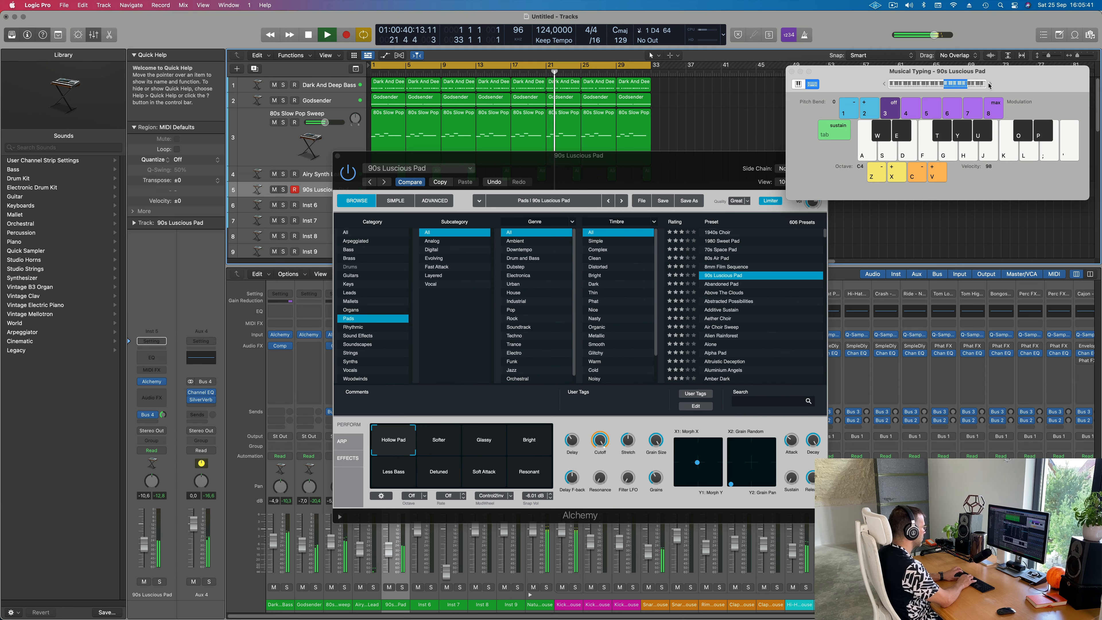
key("s")
key("s")
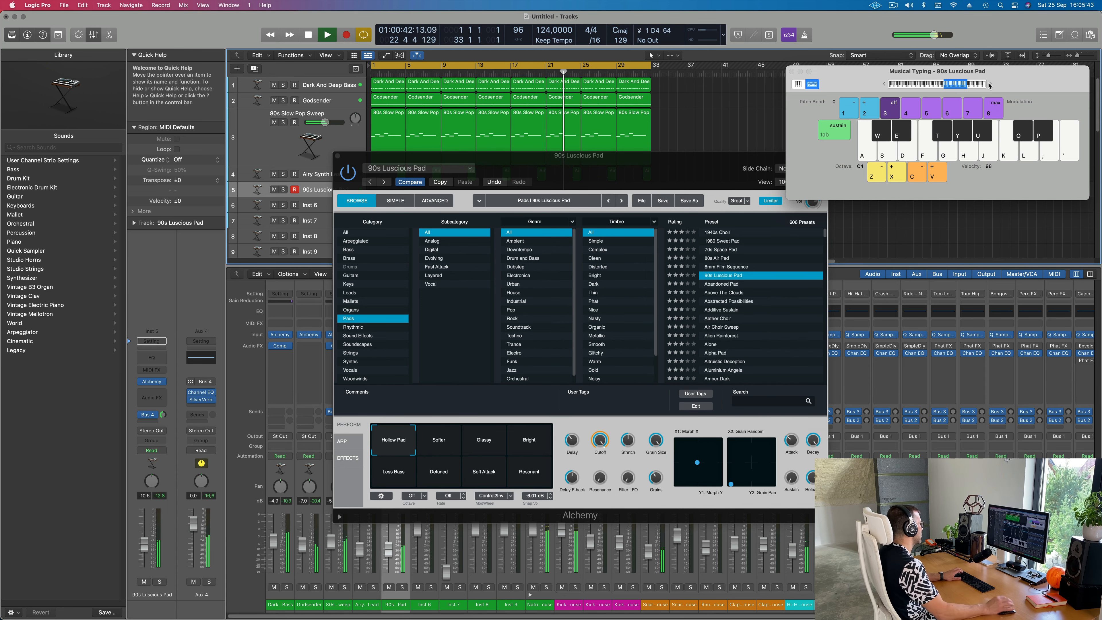
key("s")
- Move the Alchemy window off the tracks and record the repeated D4 rhythm on the 90s Luscious Pad track
left_click_drag(538, 169, 842, 200)
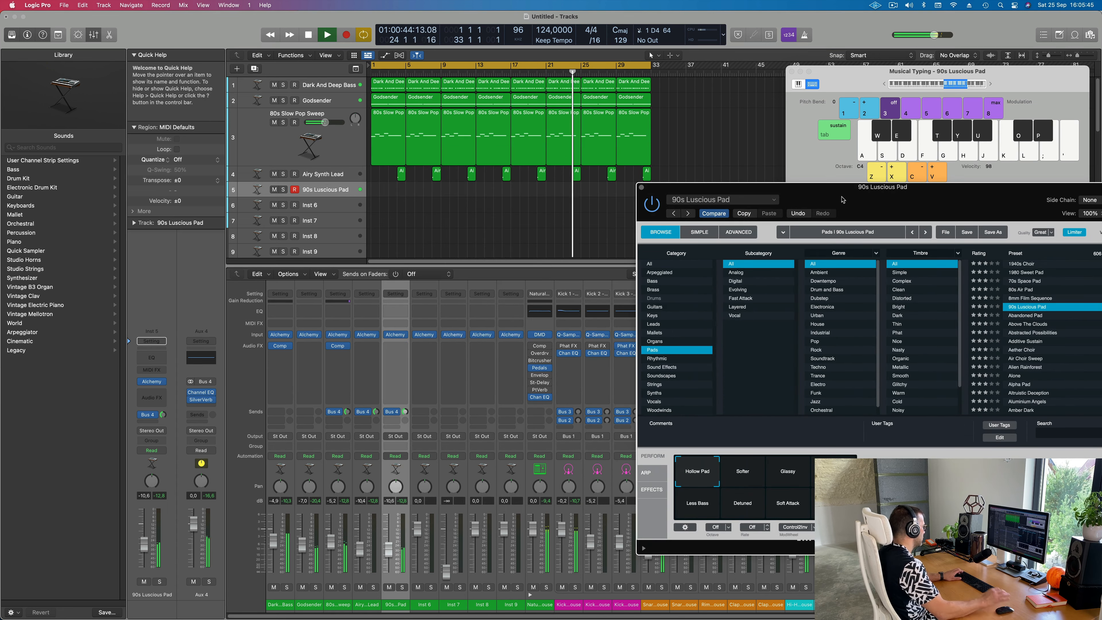
key("r")
key("s")
key("s")
key("s")
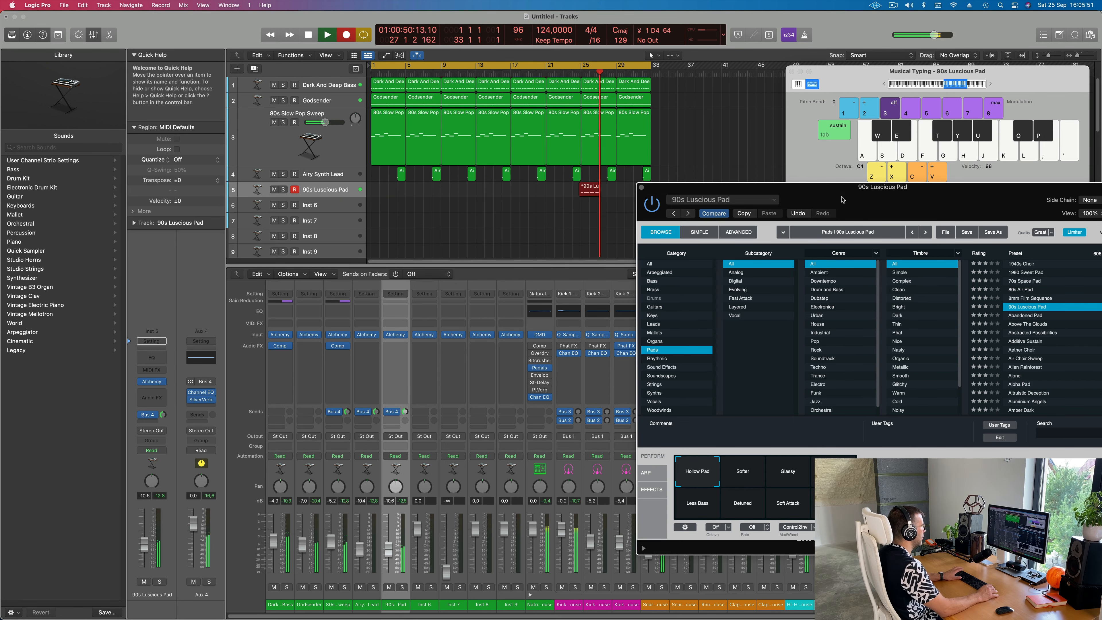
key("s")
key("space")
- Open the recorded pad region in the Piano Roll, move the region to bar 1, and play it back
double_click(590, 189)
left_click_drag(591, 189, 382, 189)
key("space")
- Try the Less Bass snapshot and Cutoff changes on 90s Luscious Pad during playback, moving the window off the Piano Roll
left_click_drag(824, 188, 554, 160)
left_click_drag(428, 443, 428, 496)
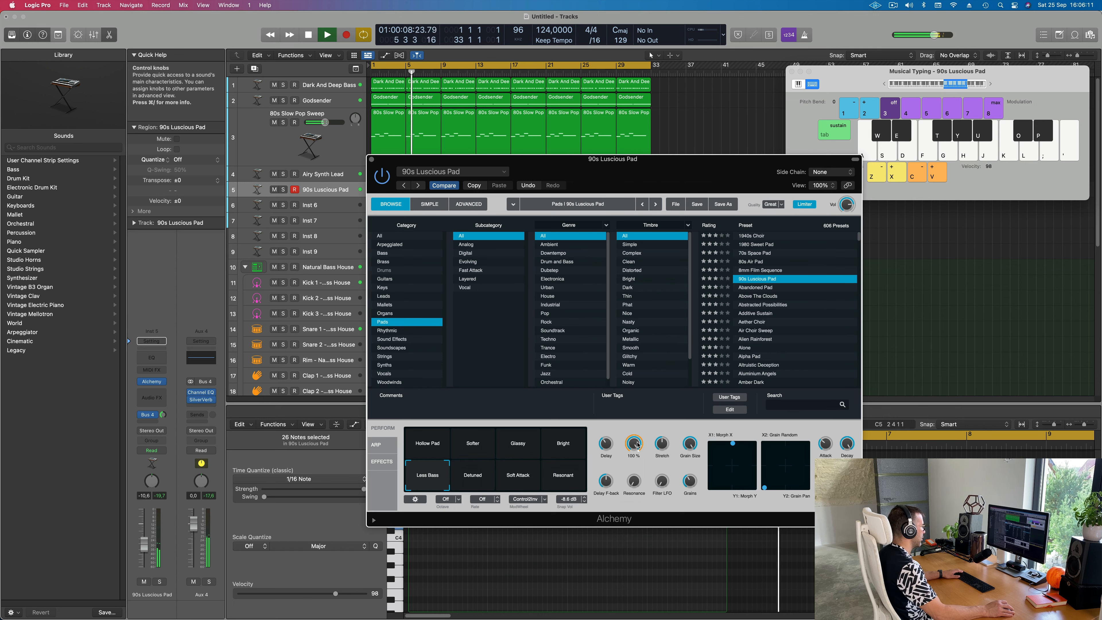
left_click_drag(580, 159, 721, 89)
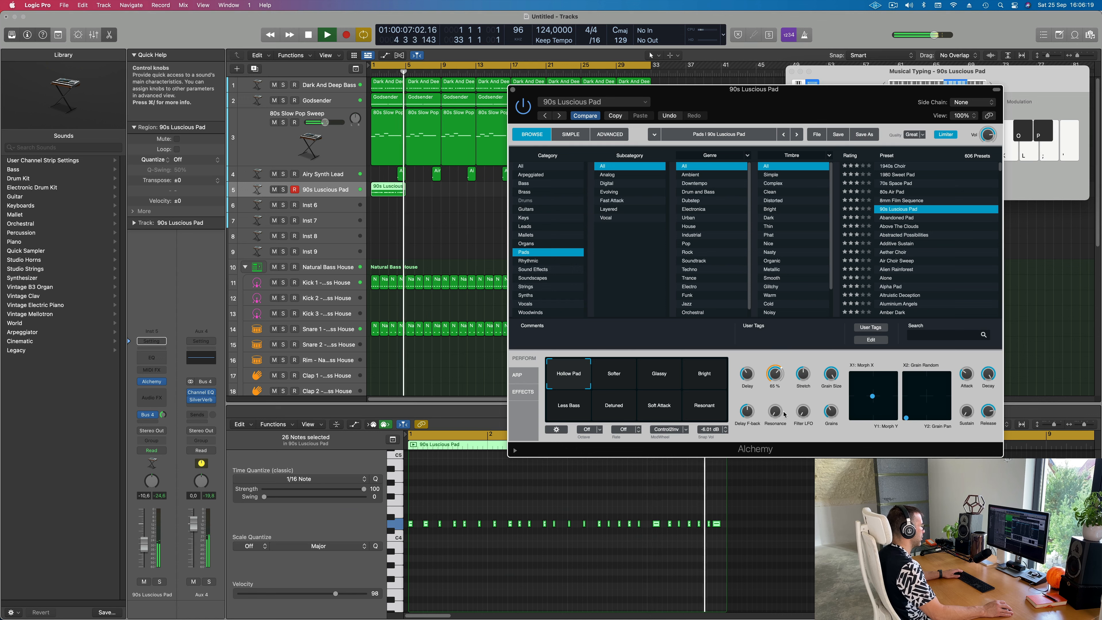
key("space")
key("space")
- Lower the 90s Luscious Pad track's volume to about -17 dB and restart playback
left_click_drag(144, 545, 142, 554)
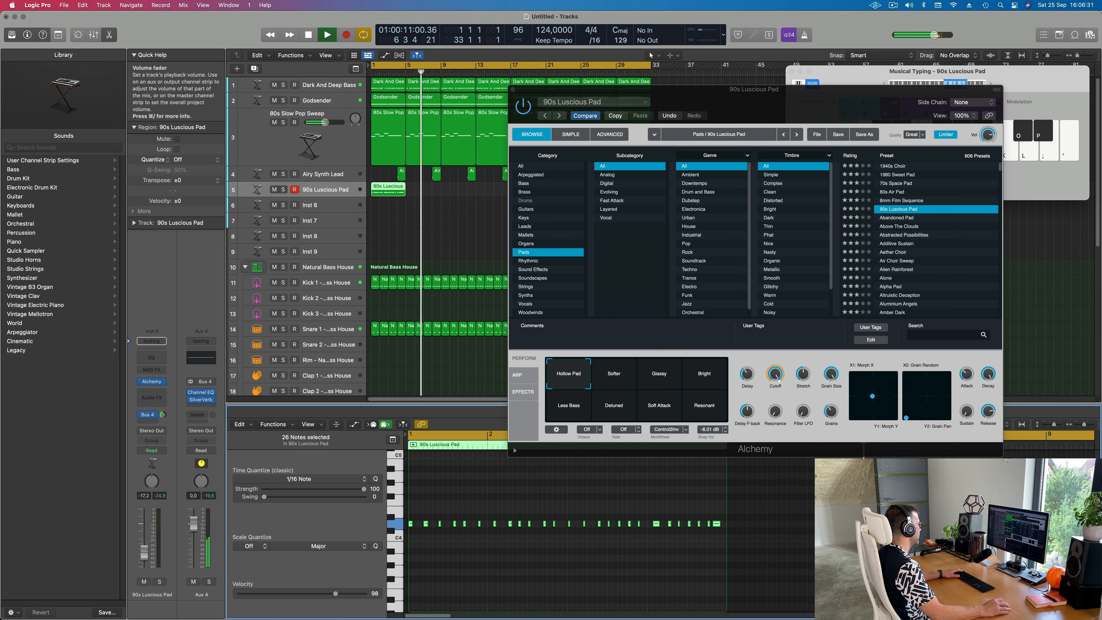
key("space")
key("space")
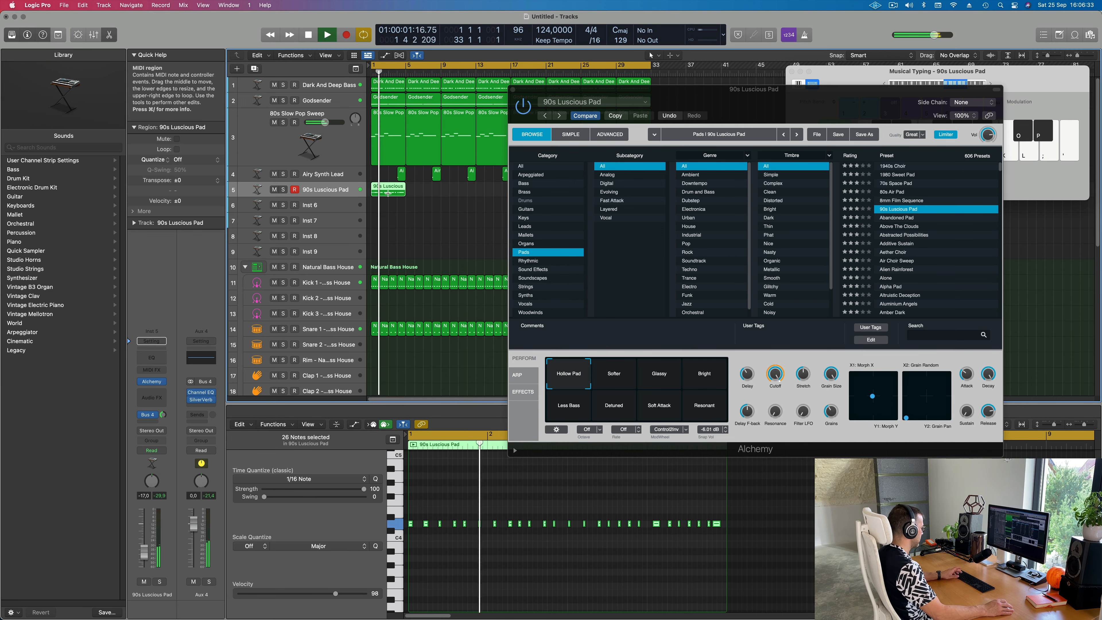
- Repeat the pad region up to bar 33 and lower the pad track's volume to about -23.3 dB
key("super+r")
key("super+r")
key("super+r")
left_click_drag(673, 108, 848, 182)
key("super+r")
key("super+r")
key("super+r")
key("super+r")
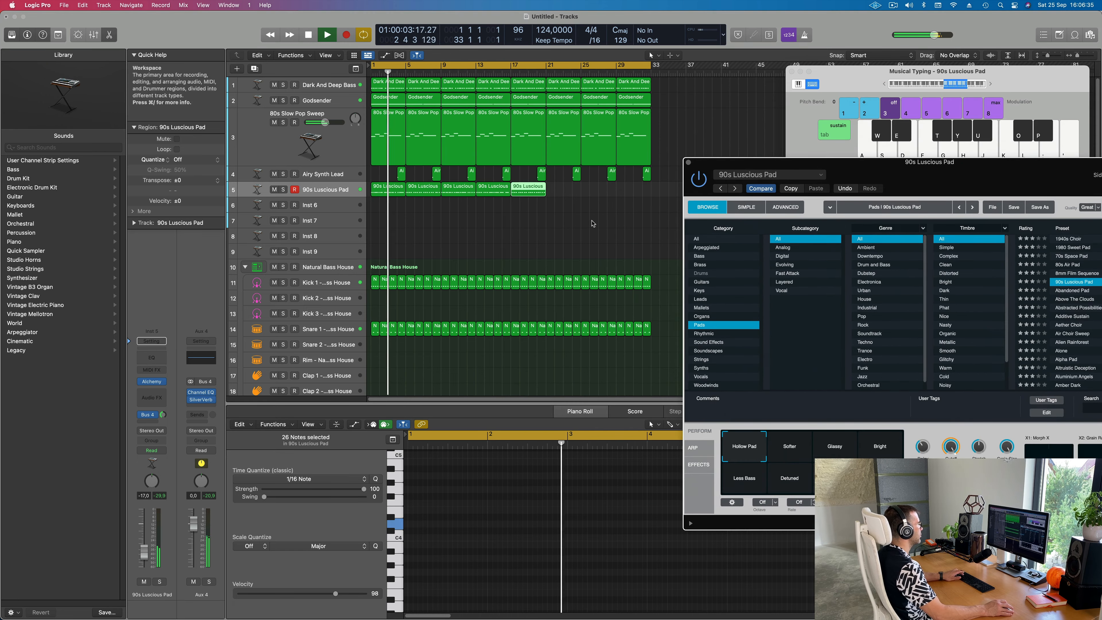
left_click(541, 227)
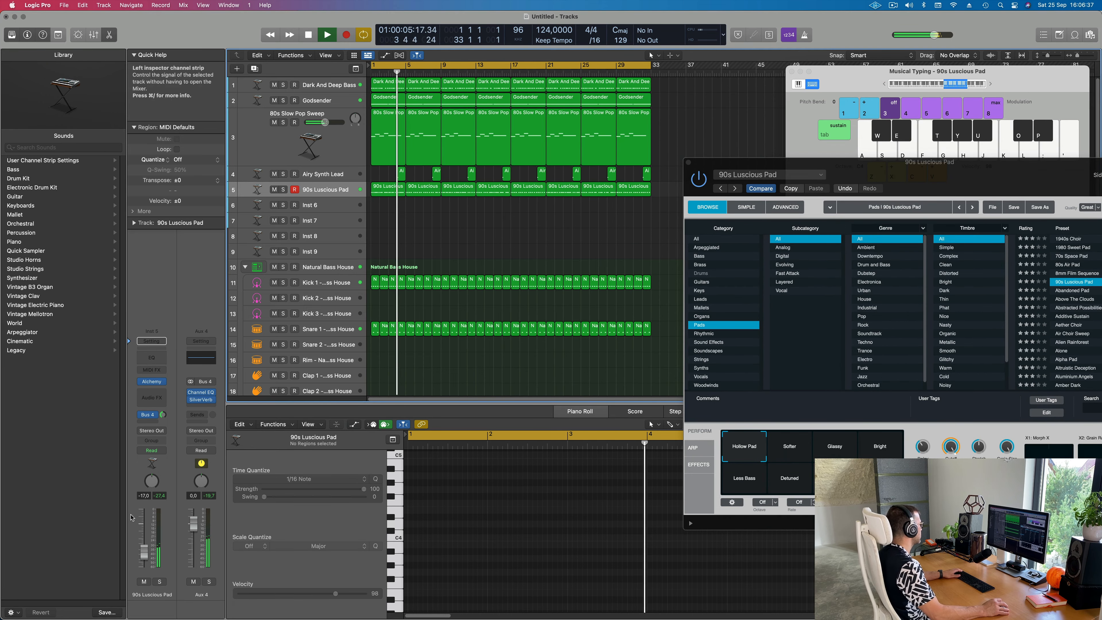
left_click_drag(145, 557, 144, 561)
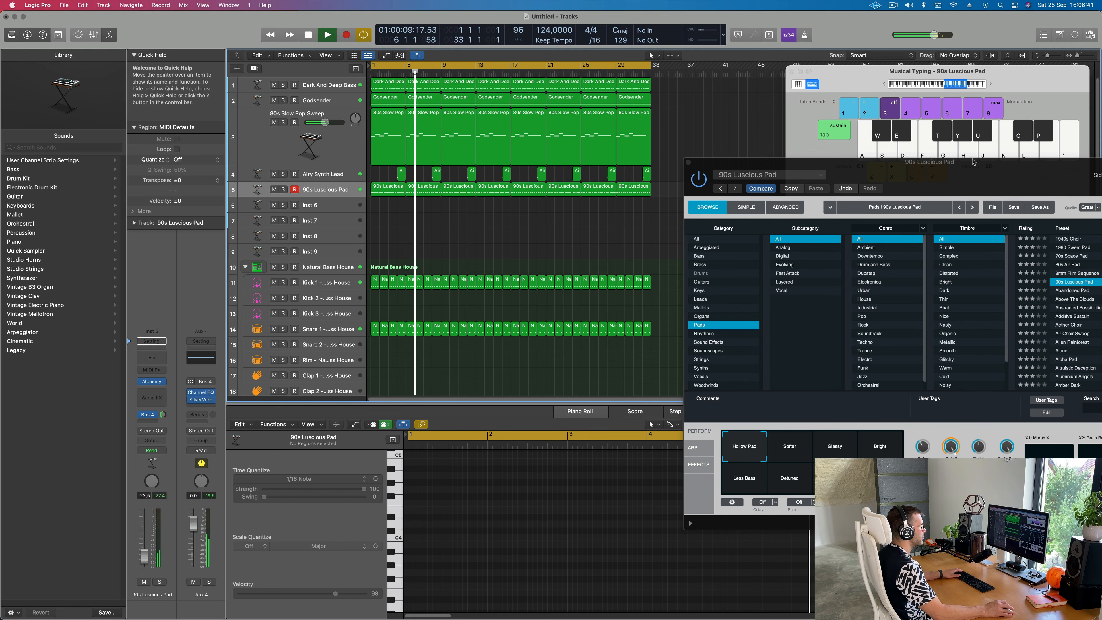
- Duplicate the Dark And Deep Bass track and copy its first region onto the new track at bar 1
left_click_drag(952, 181, 705, 222)
left_click(442, 204)
left_click(329, 85)
left_click(254, 69)
left_click_drag(389, 85, 390, 100)
key("space")
- Repeat the copied bass region along the duplicate track up to bar 33 and restart playback
key("super+r")
key("super+r")
key("super+r")
key("super+r")
key("super+r")
key("super+r")
key("super+r")
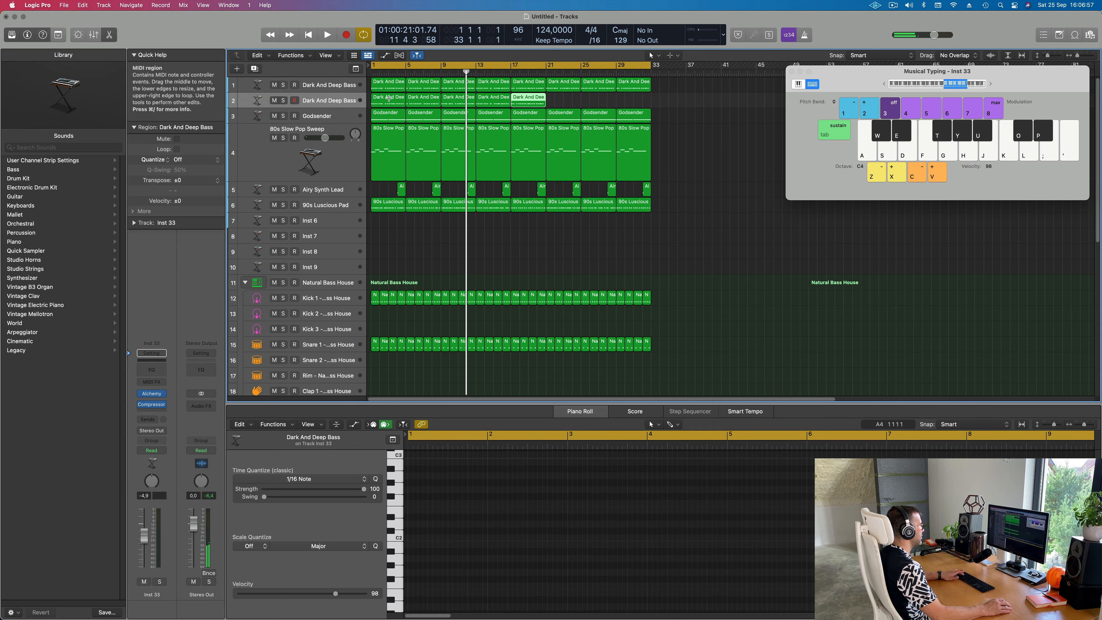
key("space")
- Select the duplicate bass track and open its Alchemy instrument, replaying the arrangement from the start
left_click(355, 98)
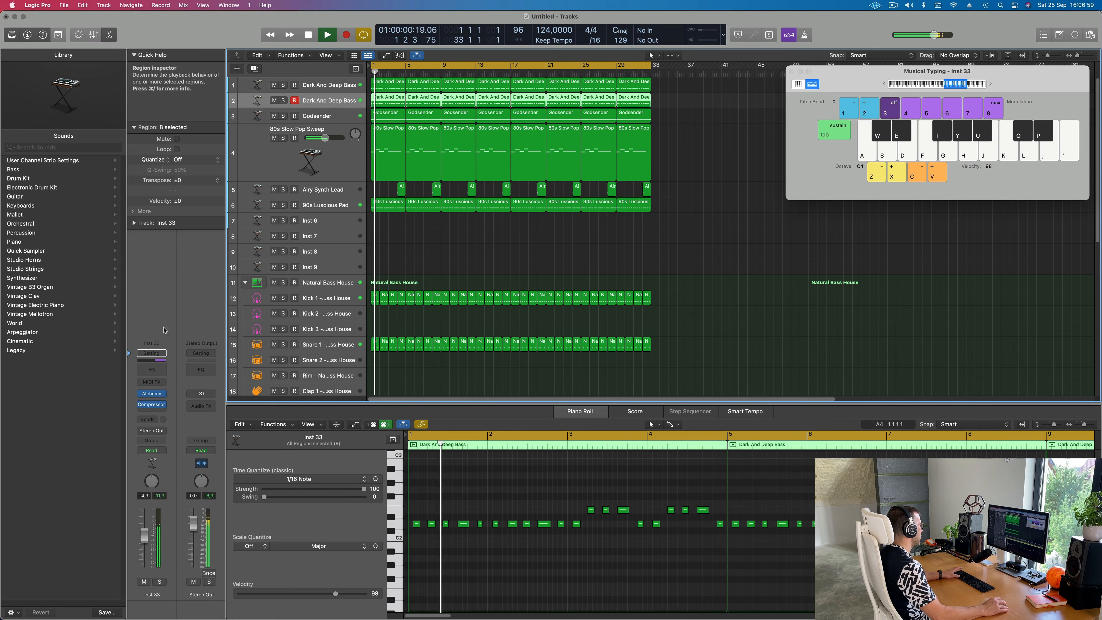
key("space")
key("space")
left_click(153, 394)
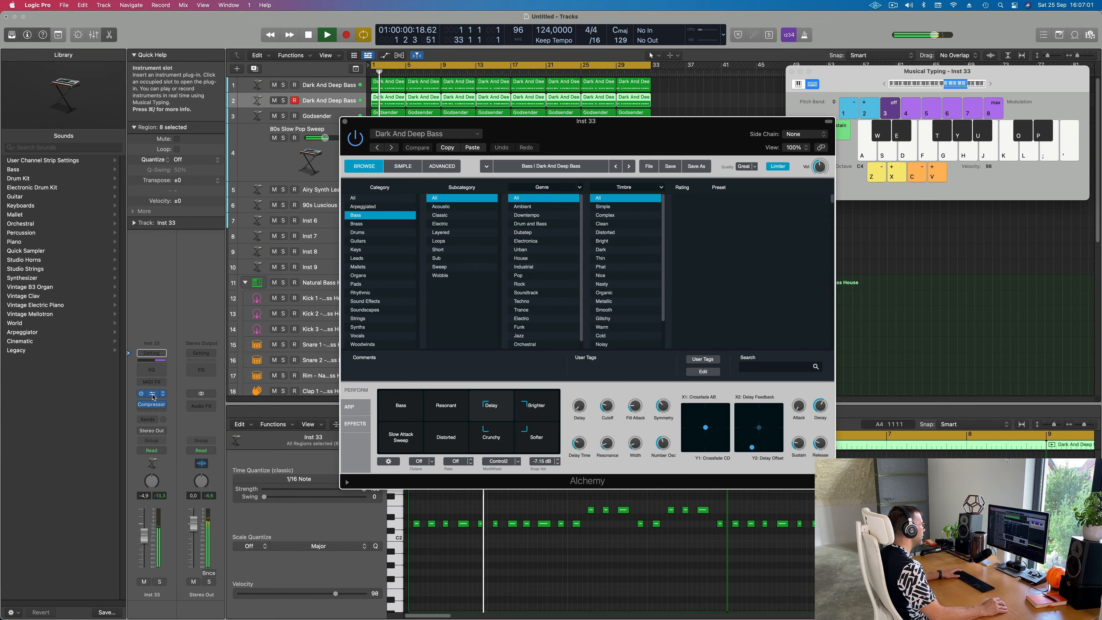
key("space")
key("space")
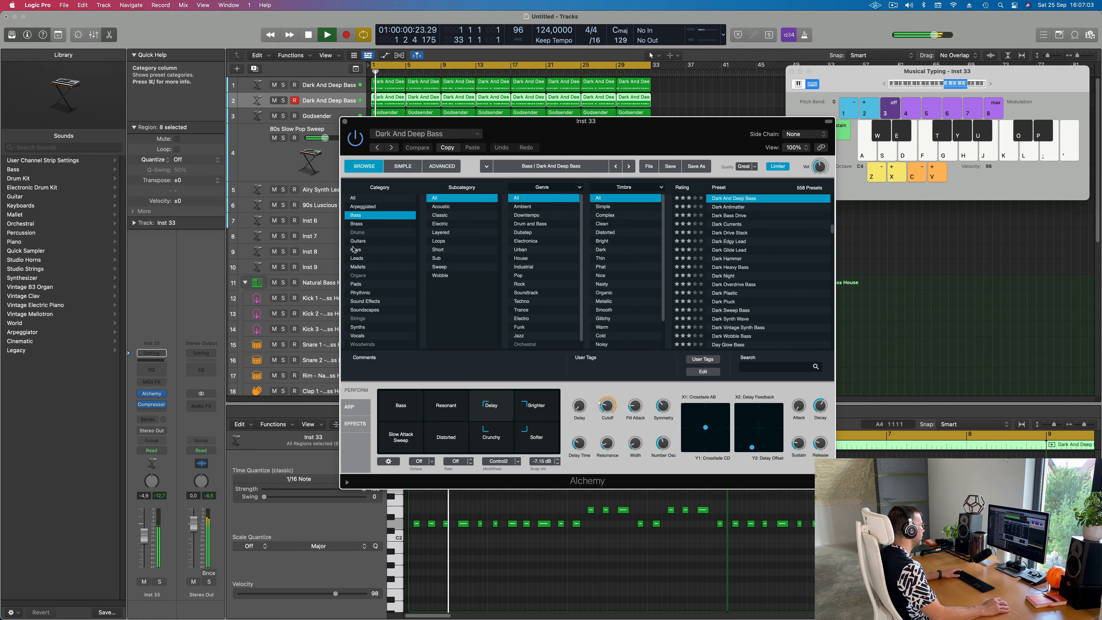
- Load the plucked Angle Of Elevation preset from all Alchemy categories on the duplicate bass track
left_click(364, 199)
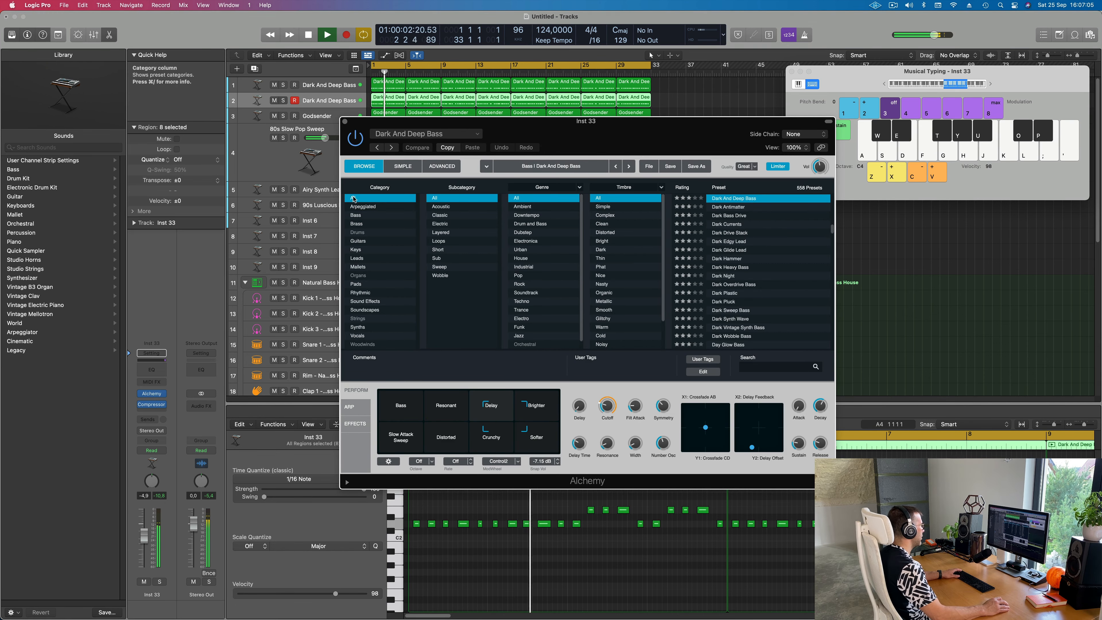
scroll(476, 294, "down", 5)
scroll(476, 295, "down", 4)
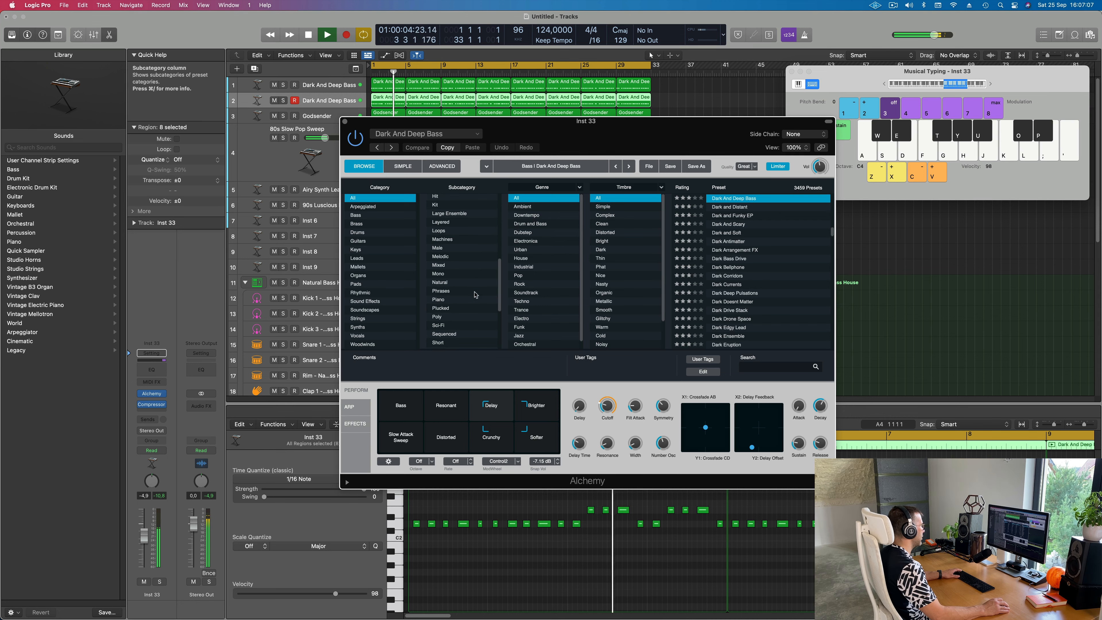
left_click(441, 308)
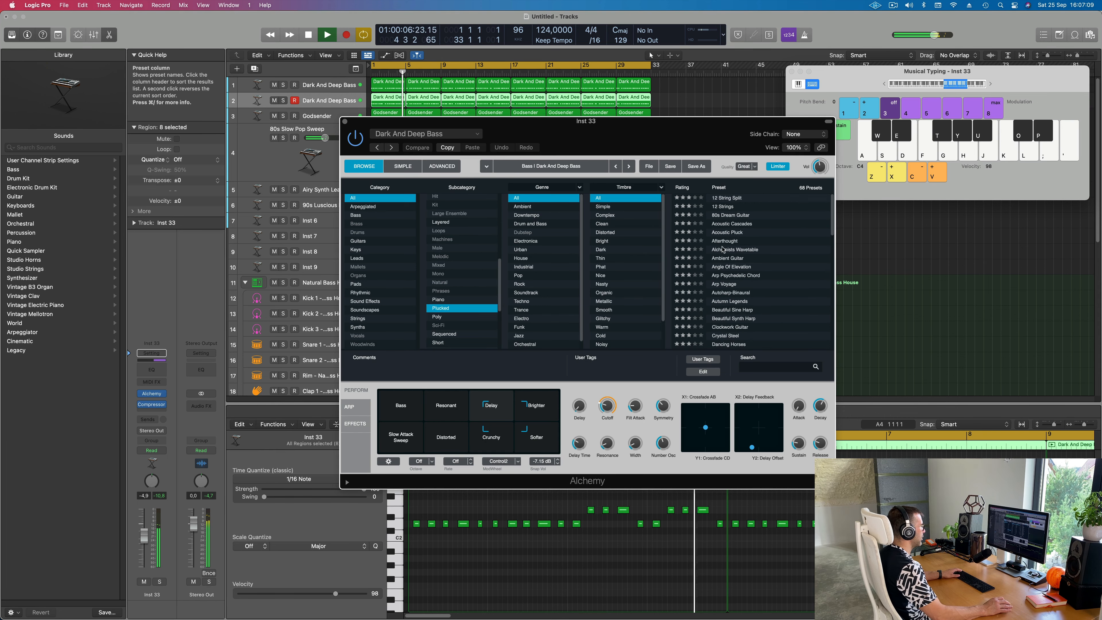
left_click(735, 249)
left_click_drag(640, 133, 799, 139)
left_click(890, 272)
- Audition the Angle Of Elevation track soloed from the start and set its volume to about -4.5 dB
left_click(283, 100)
left_click(283, 101)
key("space")
key("space")
left_click_drag(144, 536, 144, 536)
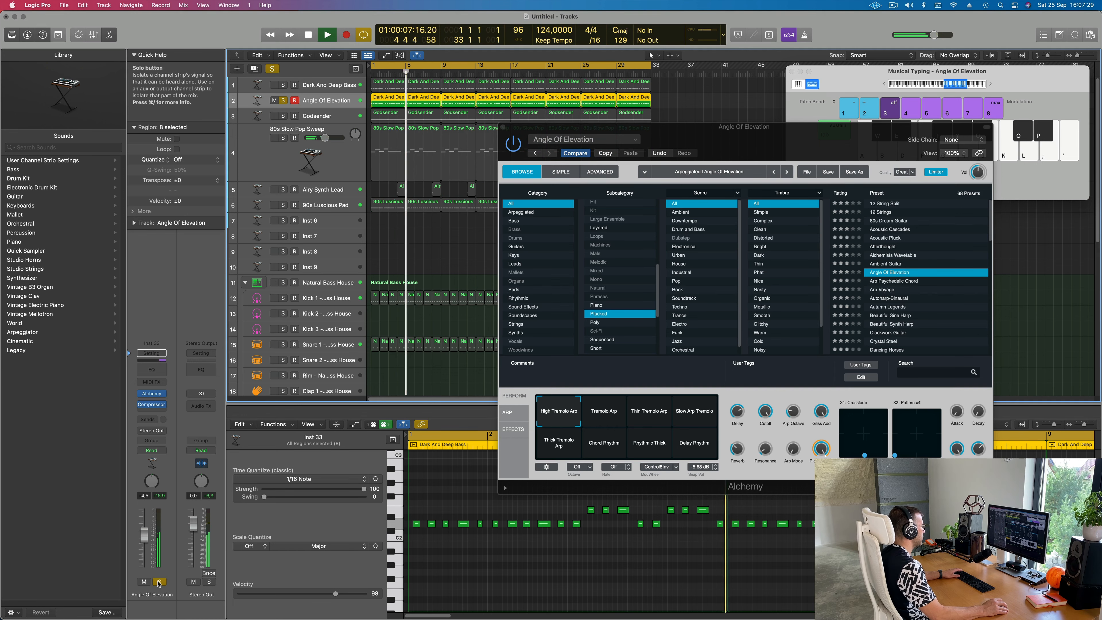
- Audition the Tremolo, Thin Tremolo, Slow Arp Tremolo and Delay Rhythm variations, return to High Tremolo Arp and restart playback
left_click(604, 411)
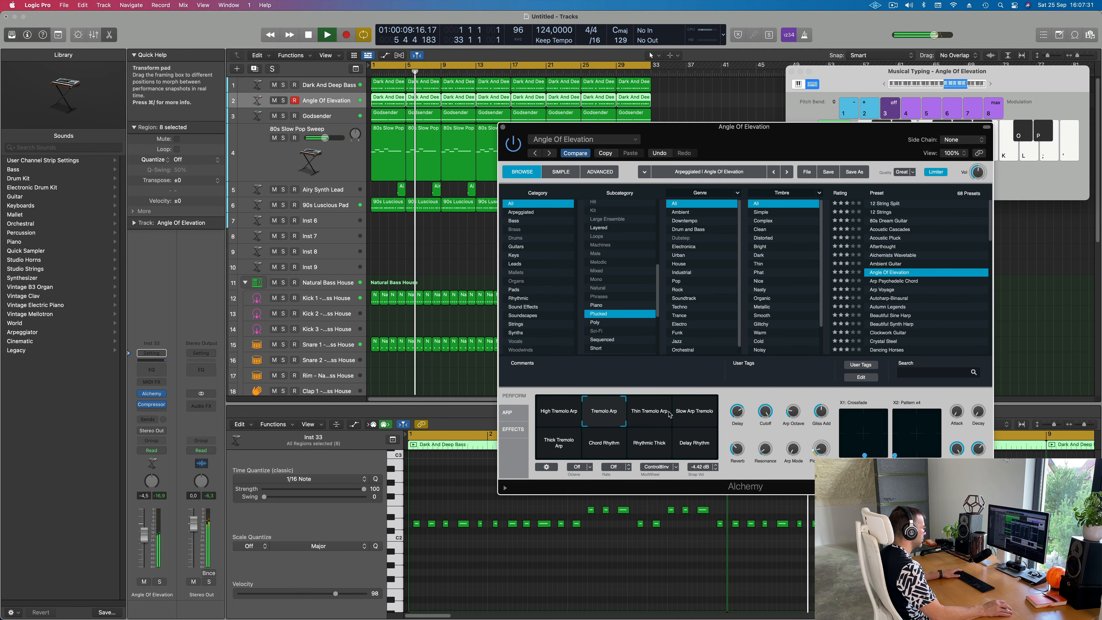
left_click(658, 415)
left_click(695, 415)
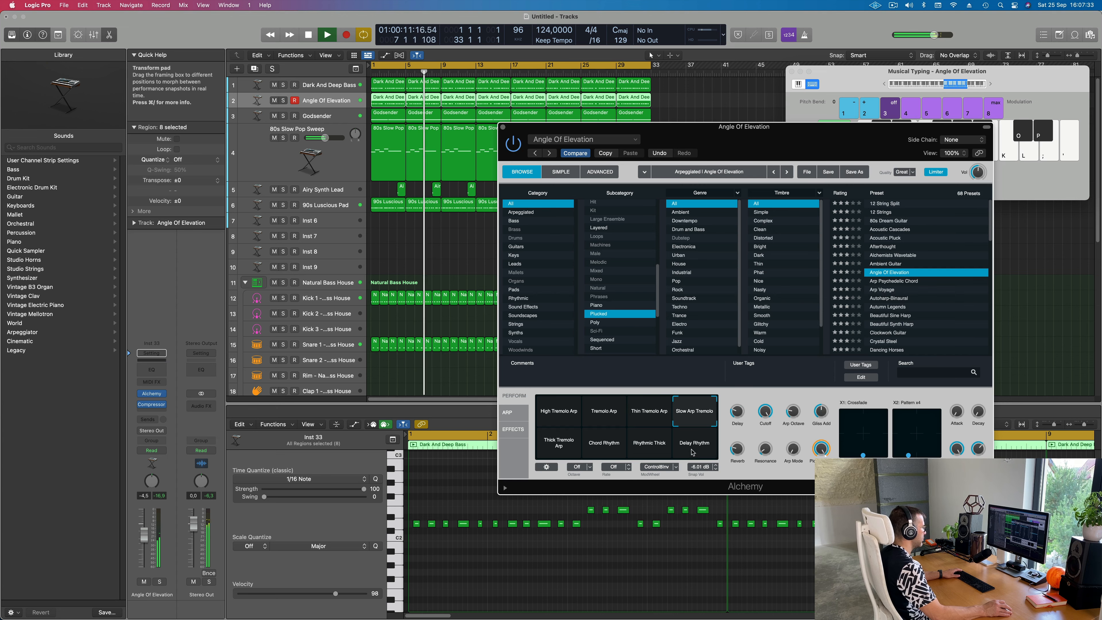
left_click(693, 448)
left_click(552, 414)
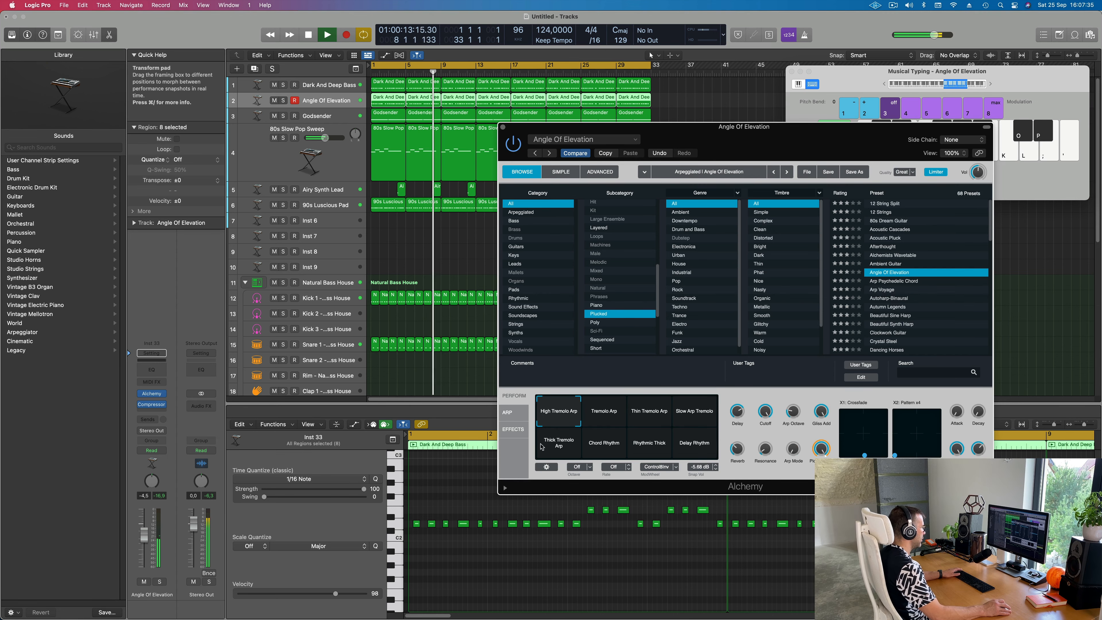
key("space")
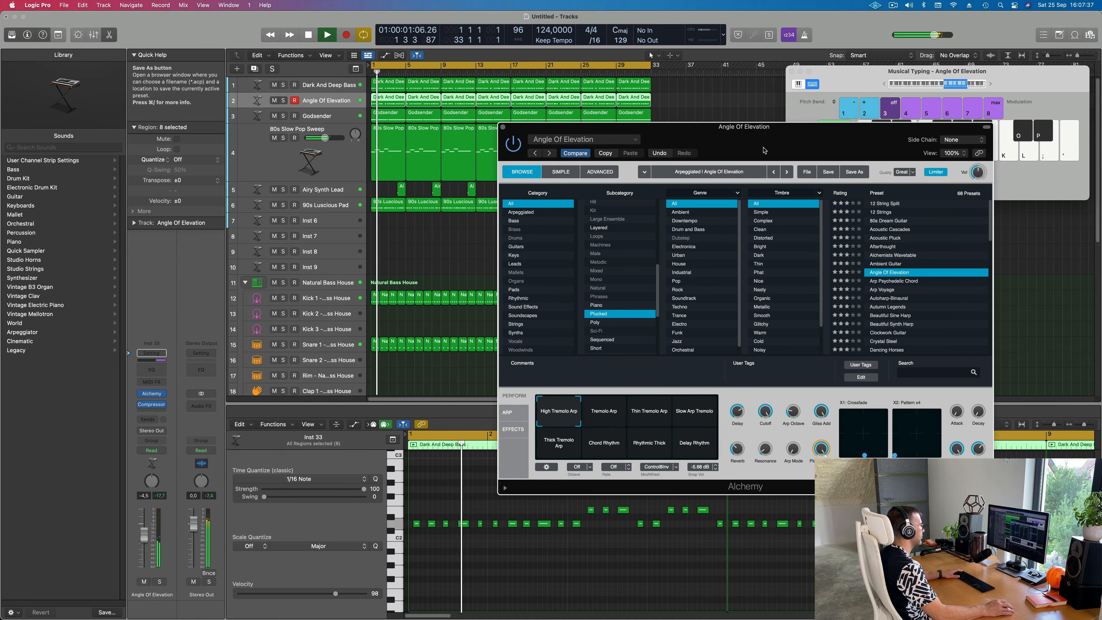
- Close the Alchemy window and listen to the mix with Angle Of Elevation and 80s Slow Pop Sweep muted in turn
left_click_drag(542, 161, 458, 226)
left_click(418, 191)
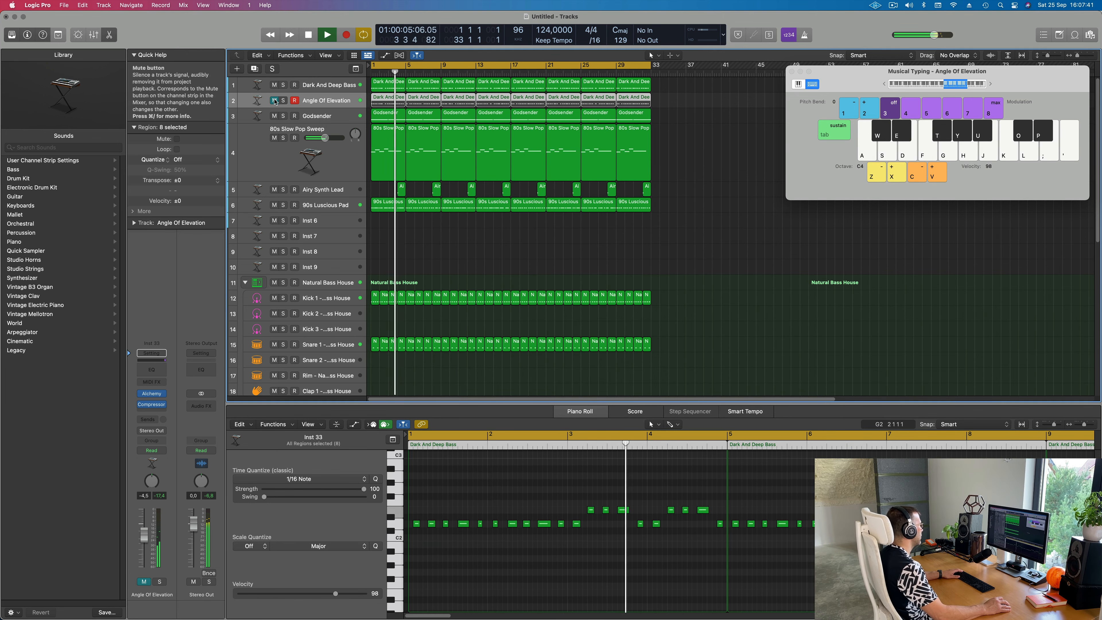
left_click(274, 137)
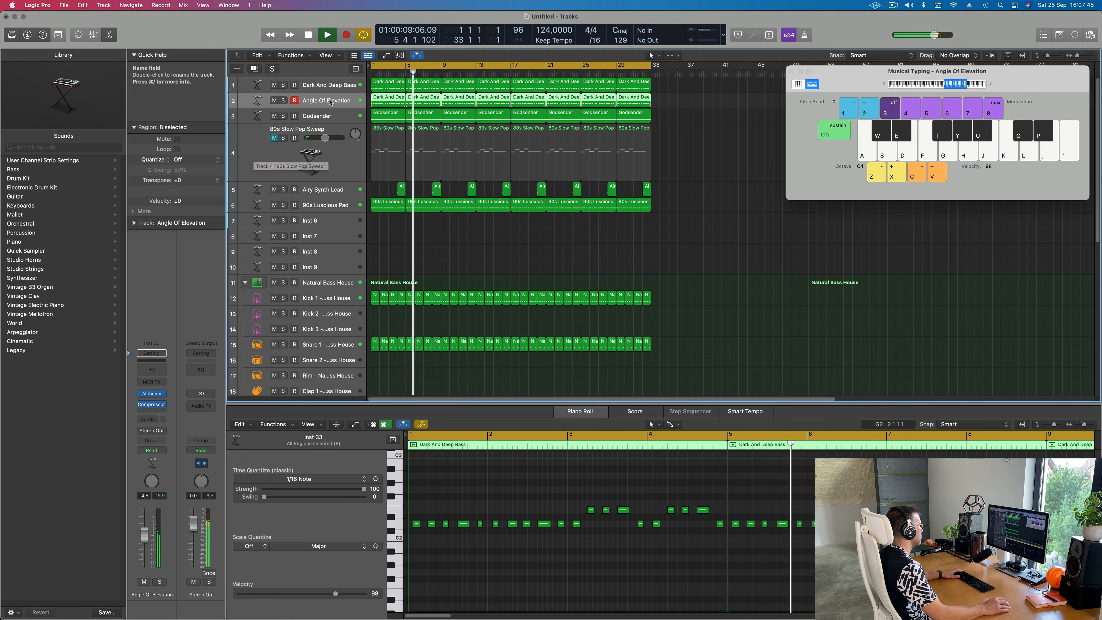
left_click(336, 167)
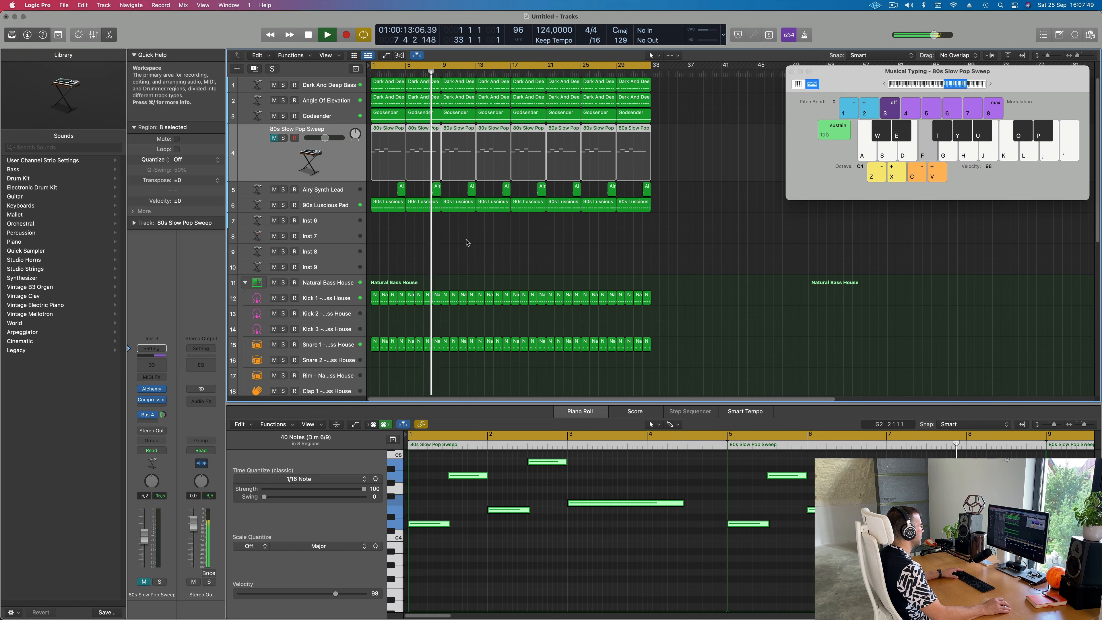
- Select the Shaker track, restart playback and lower its delay send to about -38.2 dB
key("super+Left")
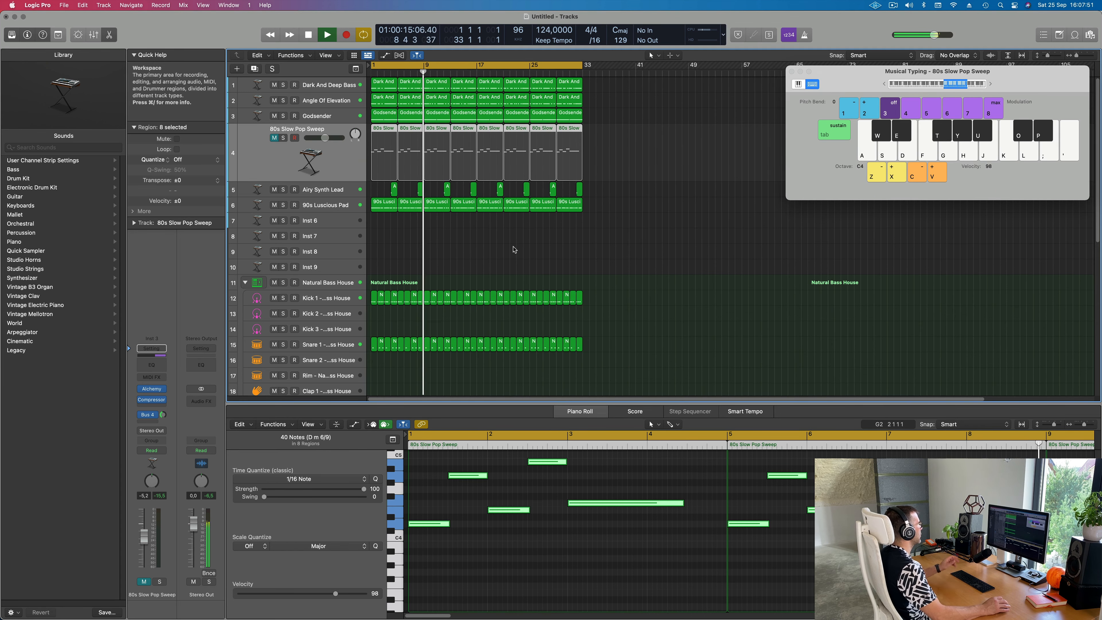
left_click(509, 251)
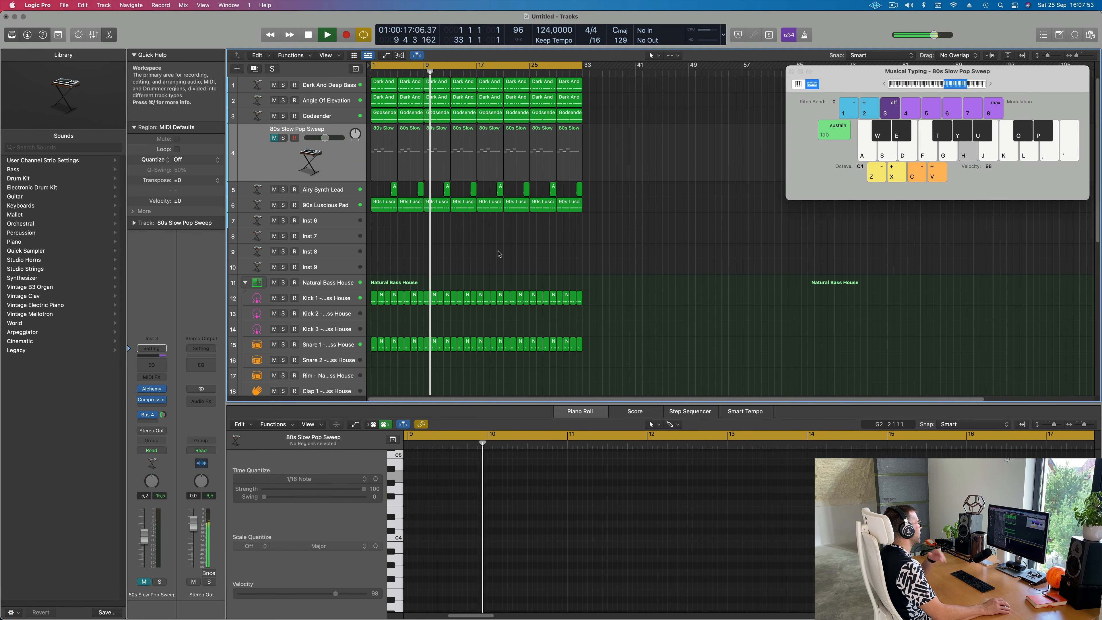
scroll(500, 254, "down", 2)
scroll(500, 254, "down", 10)
left_click(327, 338)
key("space")
key("space")
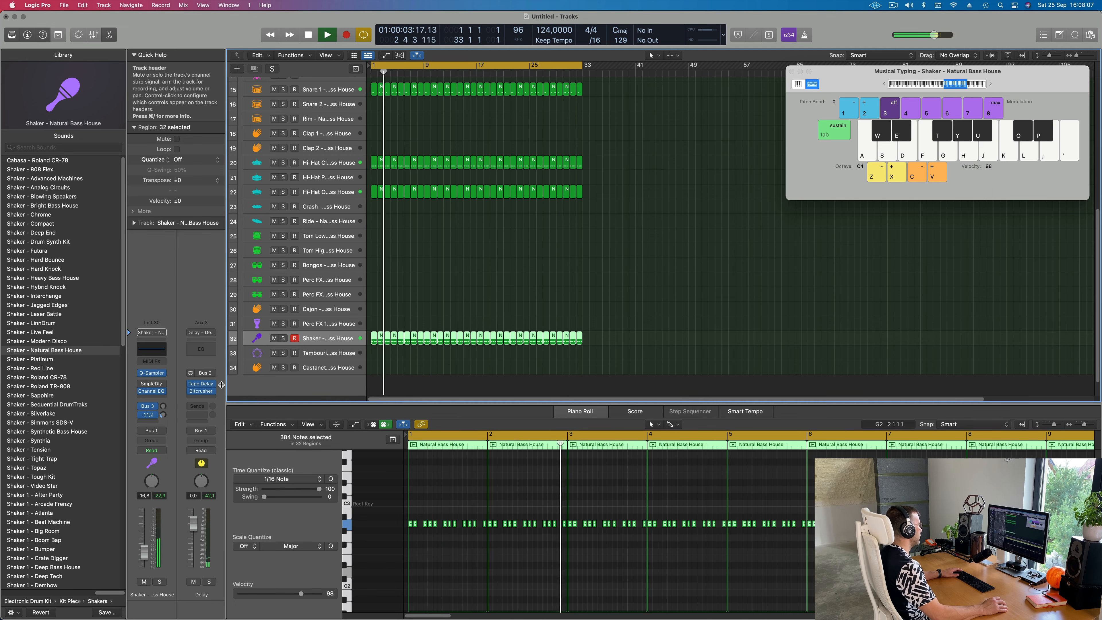
- Unmute the 80s Slow Pop Sweep track and lower its volume to about -8.6 dB
scroll(517, 278, "up", 10)
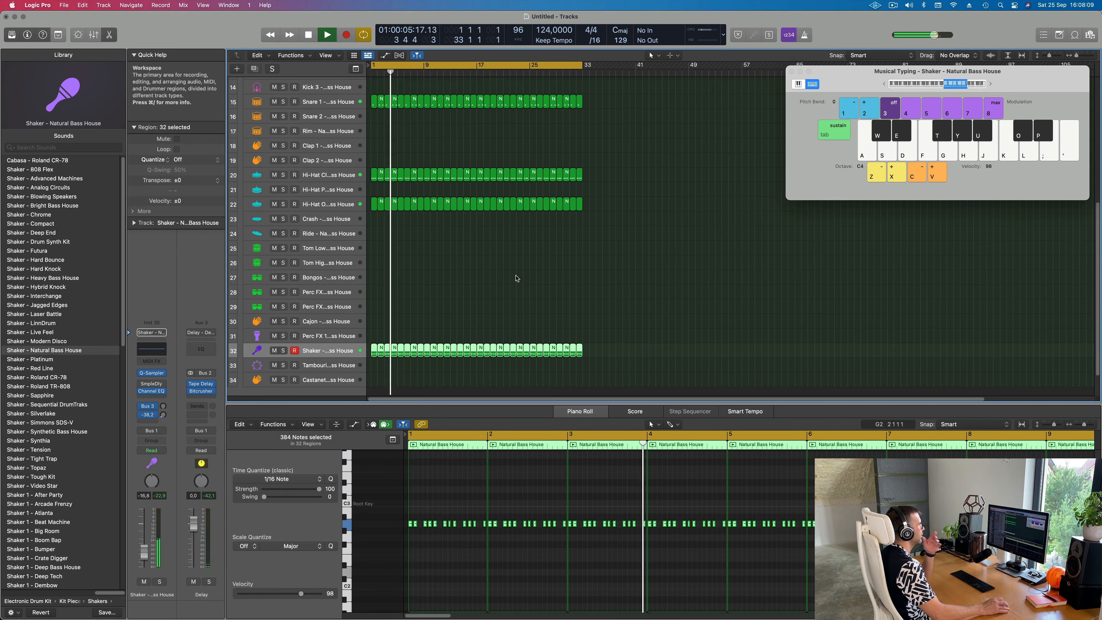
left_click(304, 162)
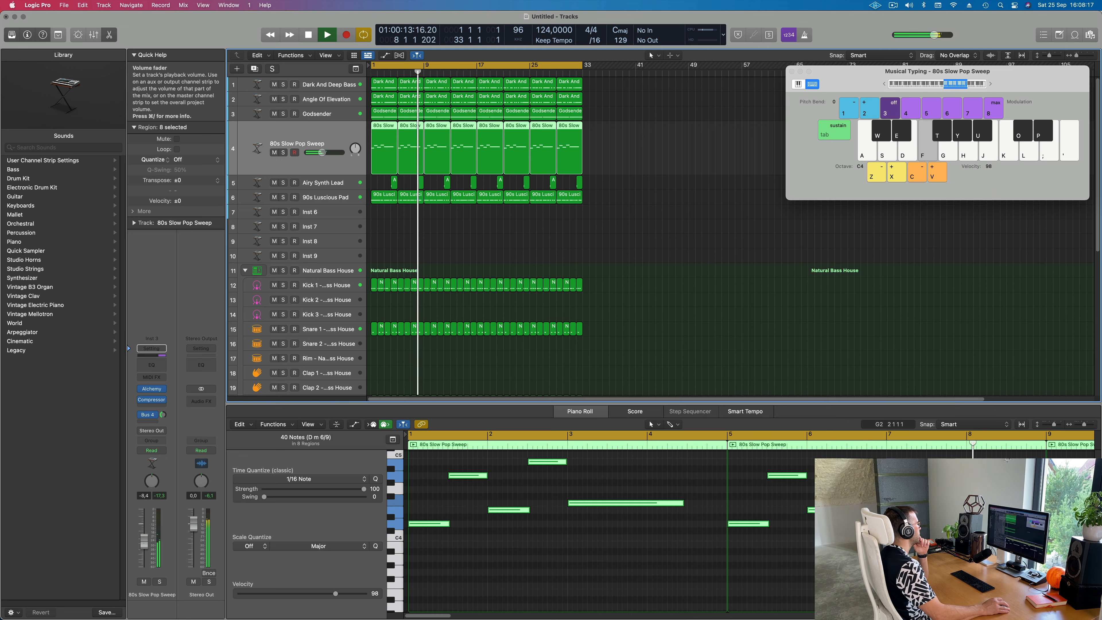
left_click(622, 317)
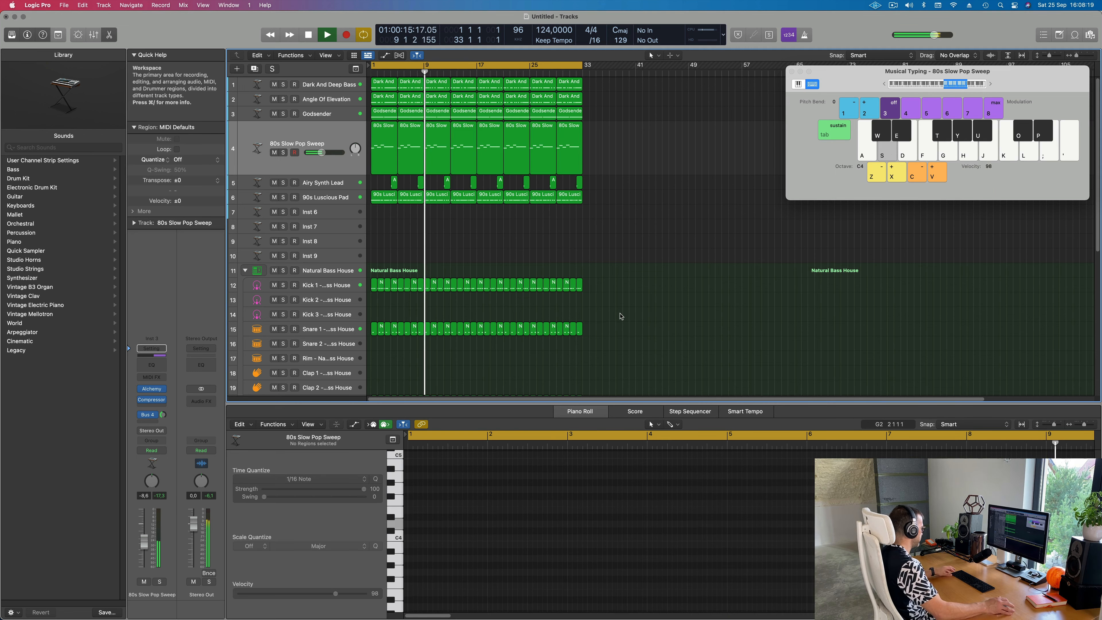
- Repeat all regions of the arrangement up to bar 65 and extend the cycle range to bar 65
key("super+a")
key("super+r")
key("super+Left")
key("ctrl+alt+super+r")
left_click(490, 233)
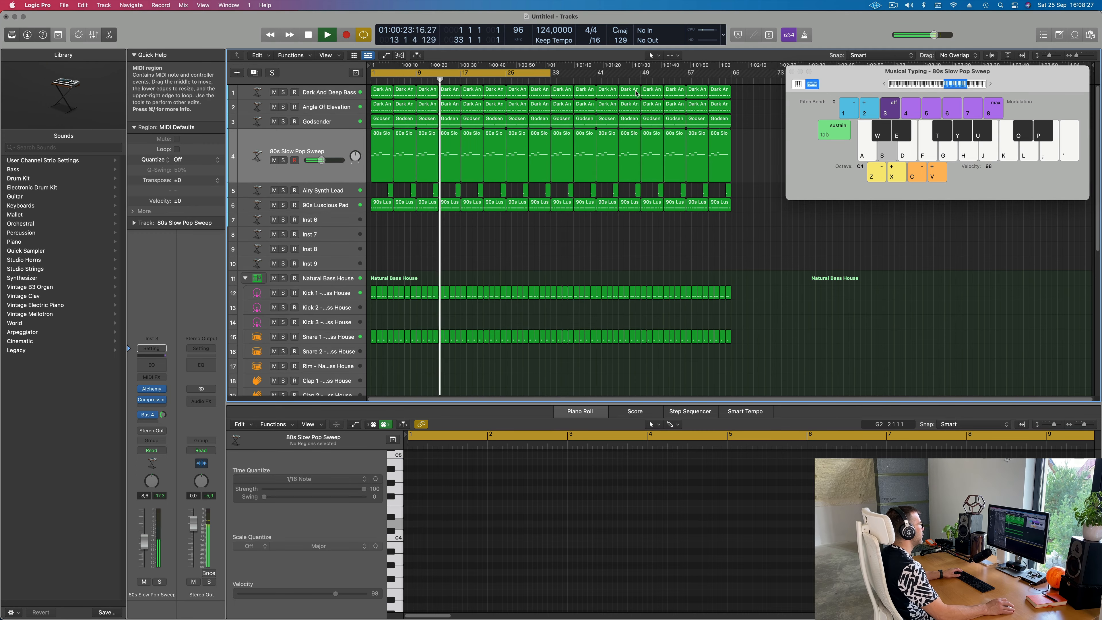
left_click_drag(556, 69, 734, 95)
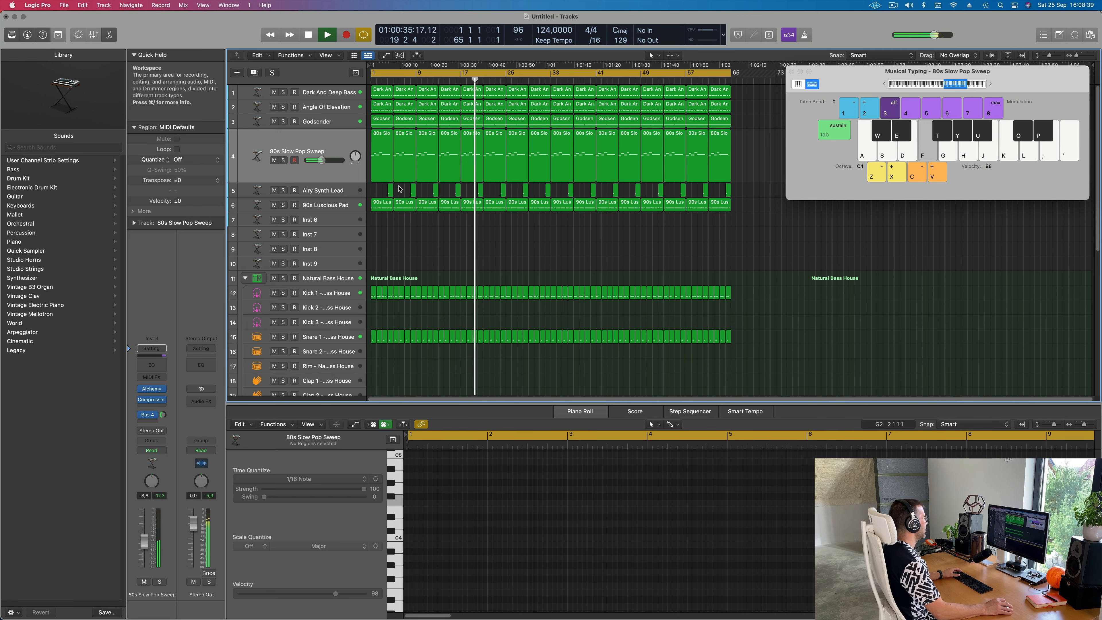
- Replay from the start, mute the 80s Slow Pop Sweep track and audition the Godsender track by briefly soloing and muting it
key("Return")
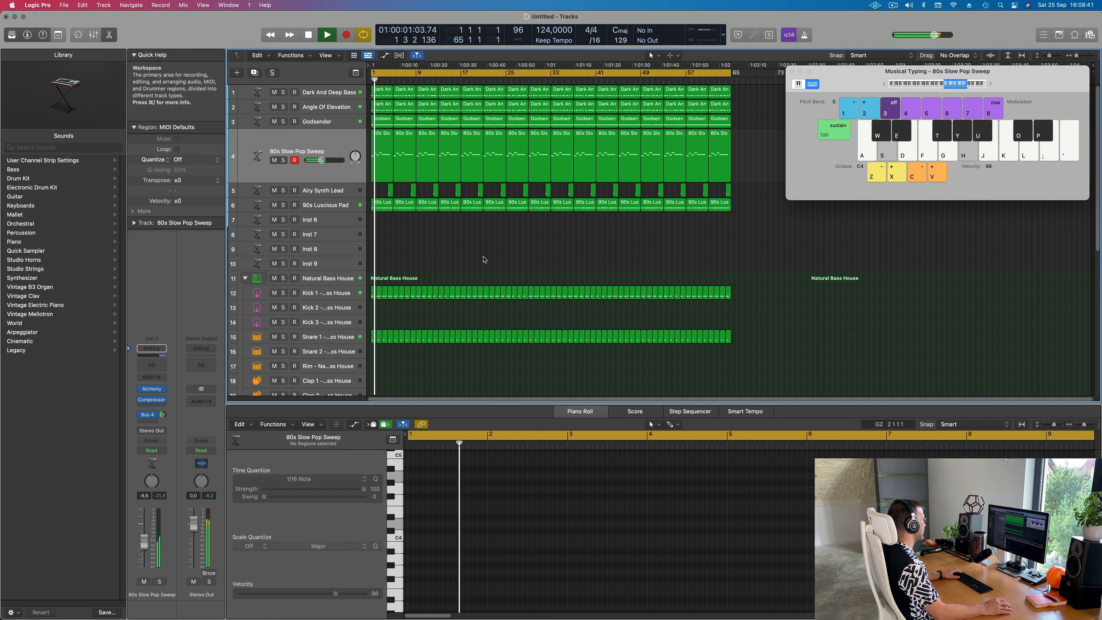
key("Return")
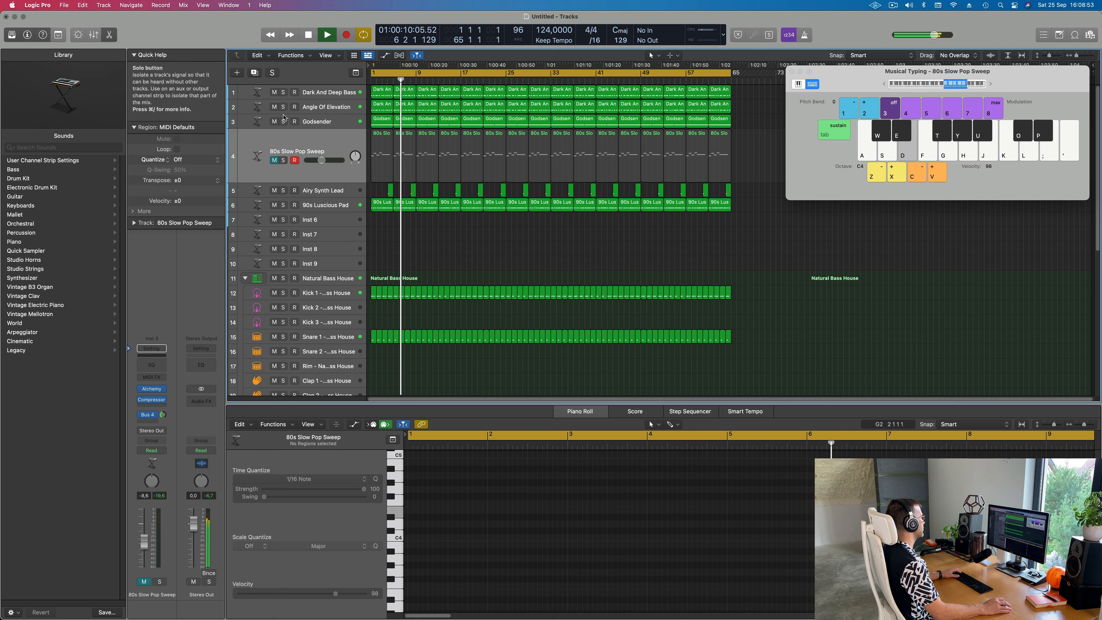
left_click(283, 122)
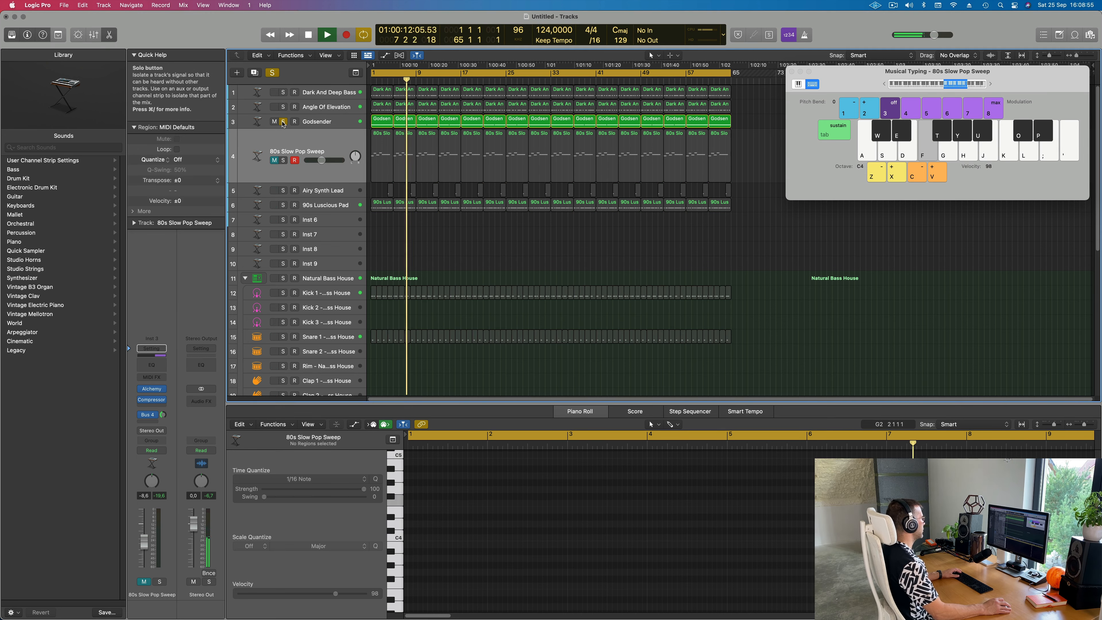
left_click(283, 121)
left_click(326, 122)
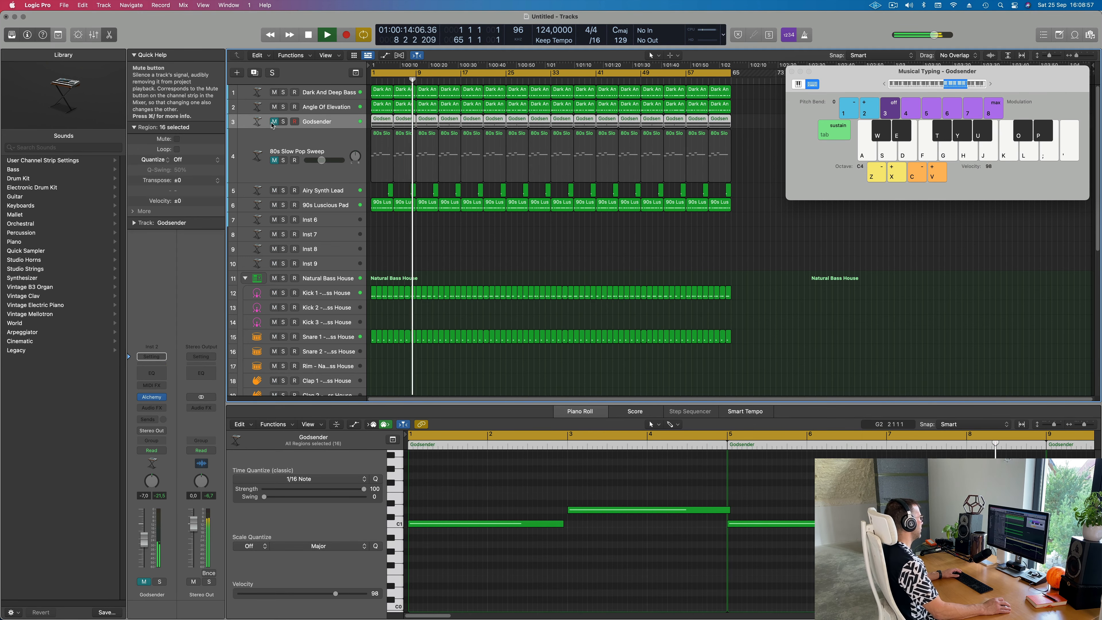
left_click(273, 123)
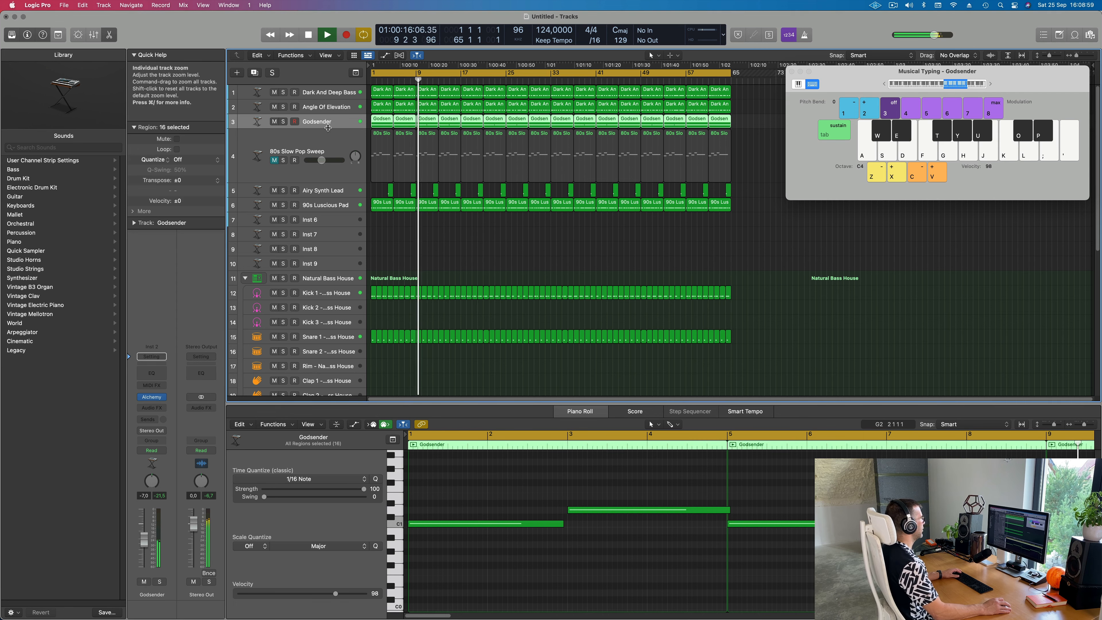
- Mute the 90s Luscious Pad and Airy Synth Lead tracks
left_click(274, 206)
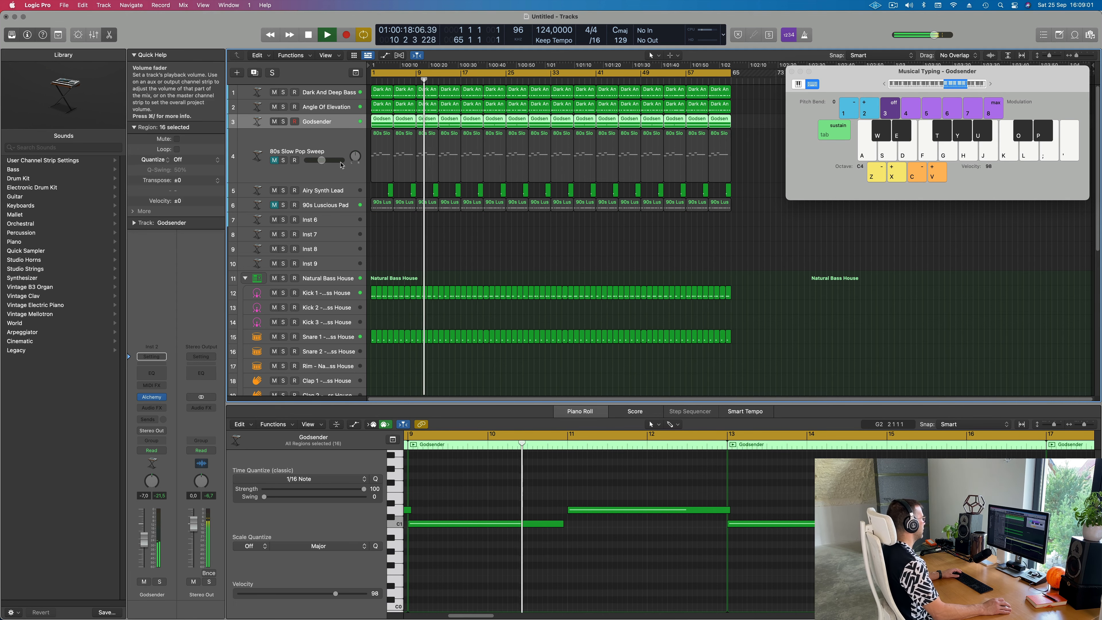
left_click(341, 192)
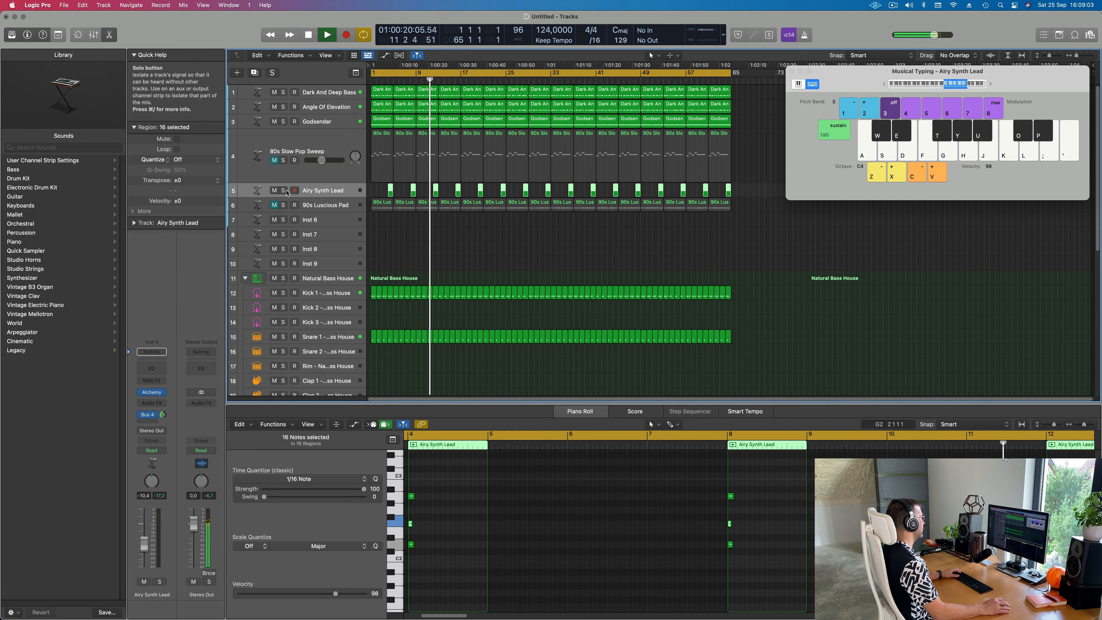
left_click(274, 191)
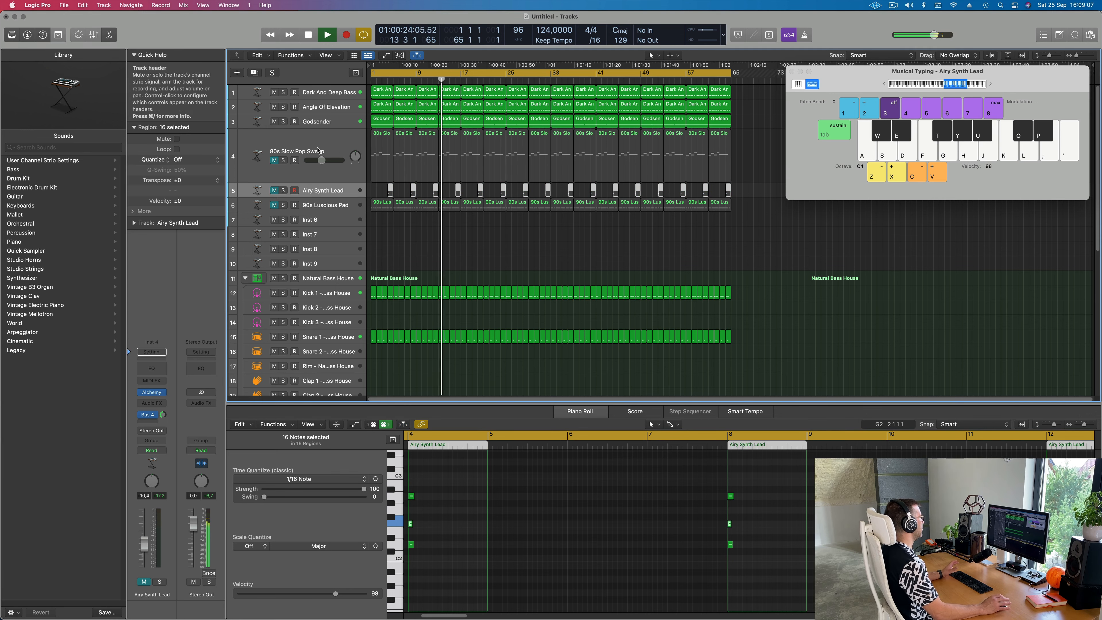
- Duplicate the Godsender track and move its first region onto the new track at bar 1
left_click(321, 122)
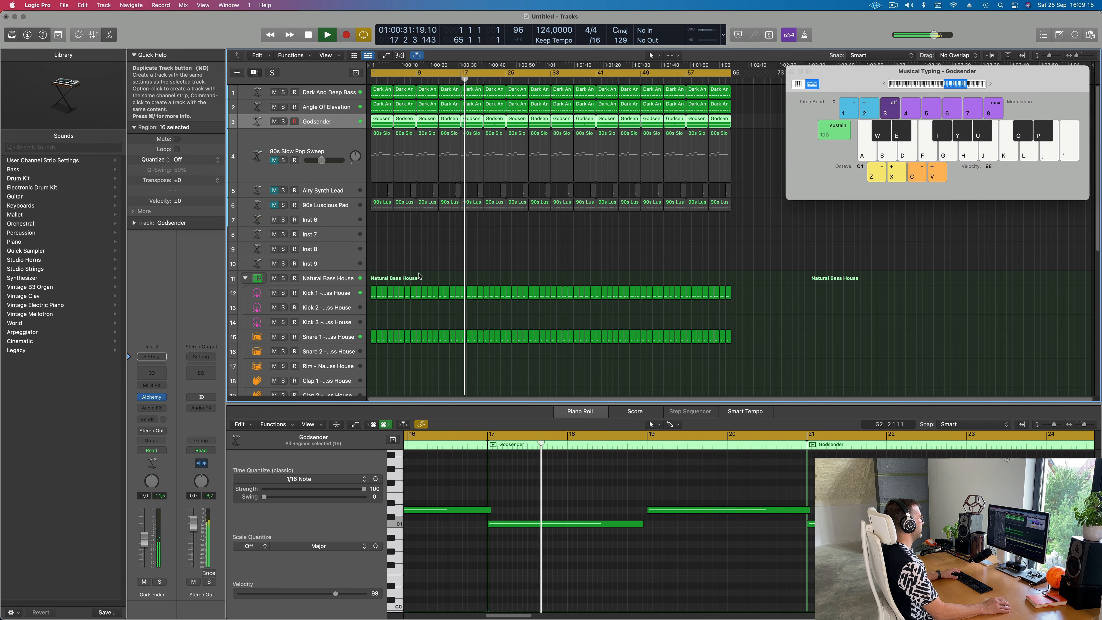
key("super+d")
left_click(383, 124)
left_click_drag(381, 140, 382, 135)
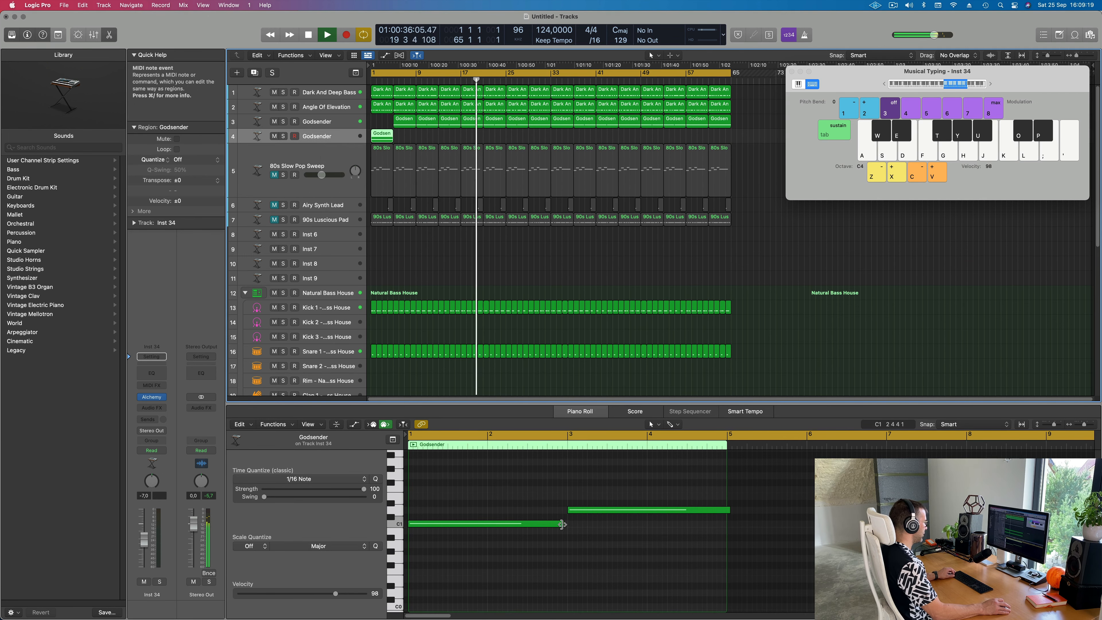
- Make the moved region's two notes end exactly at bars 3 and 5, and copy both notes one octave higher
left_click_drag(563, 524, 567, 524)
left_click(699, 511)
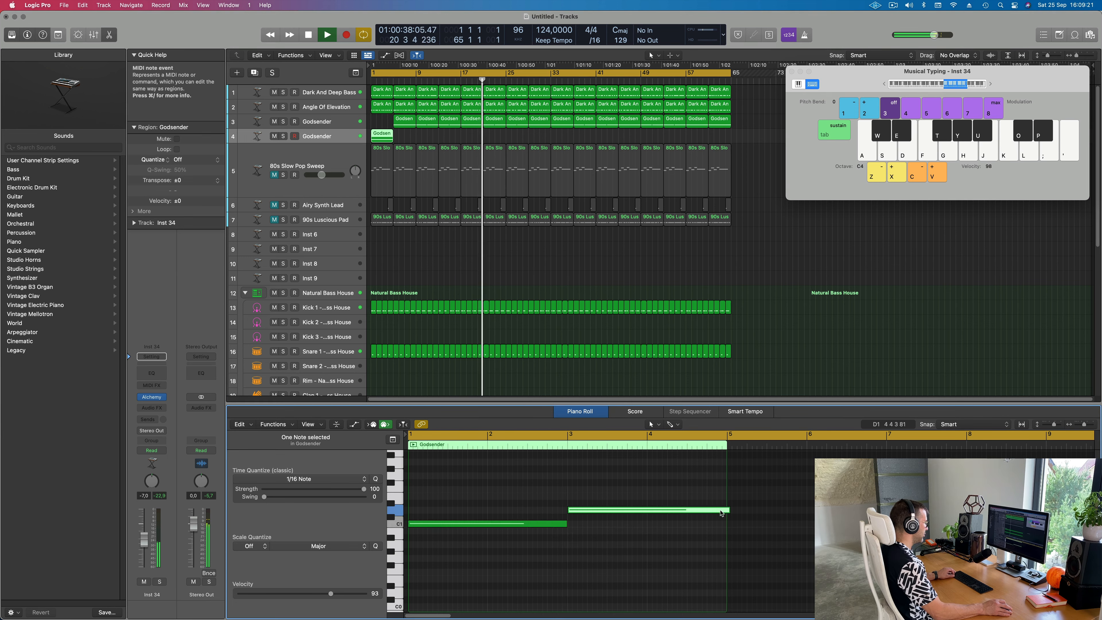
left_click_drag(730, 510, 727, 510)
scroll(624, 555, "up", 2)
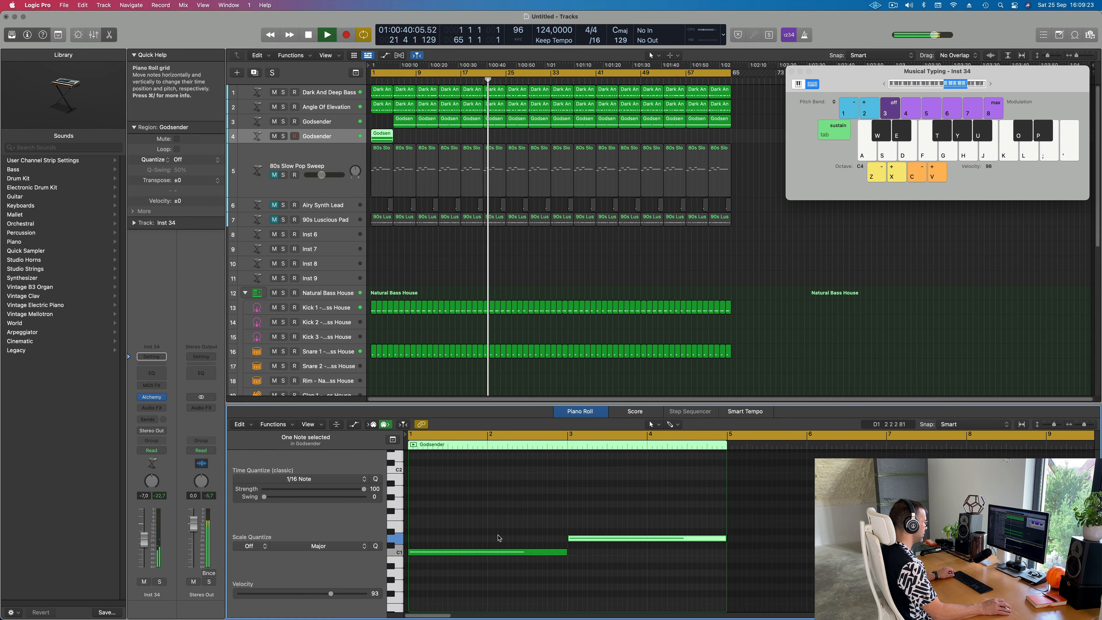
left_click_drag(607, 587, 531, 478)
- Copy the bar 5 Godsender region to the empty bar 1 of the original Godsender track and restart playback
key("space")
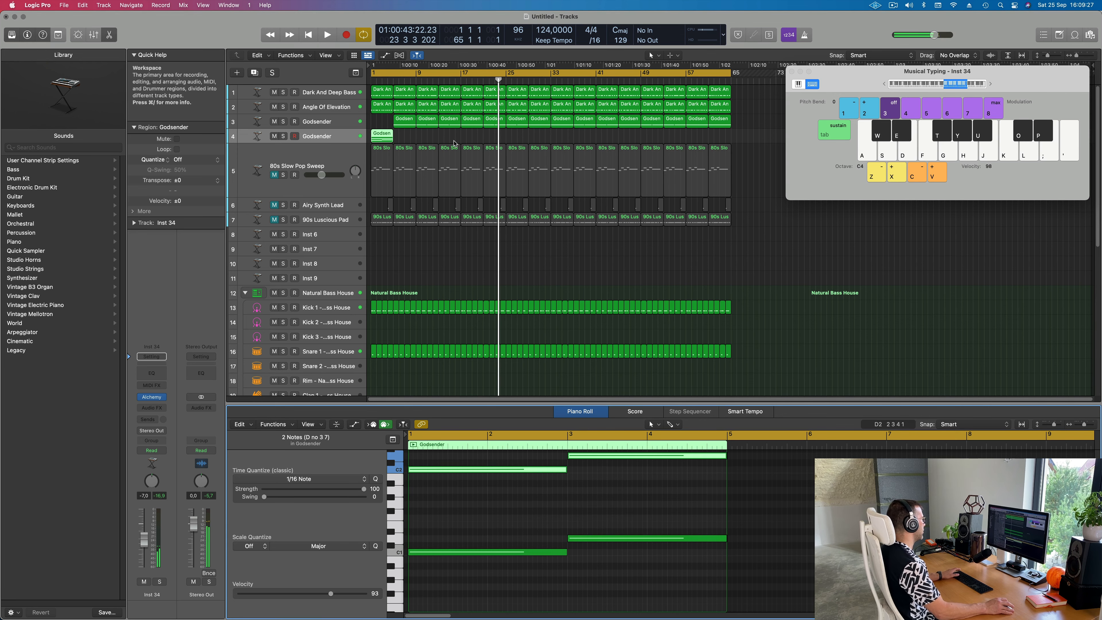
left_click_drag(406, 123, 383, 135)
key("space")
- Insert an Arpeggiator MIDI effect on the duplicated Godsender track
left_click(152, 385)
key("space")
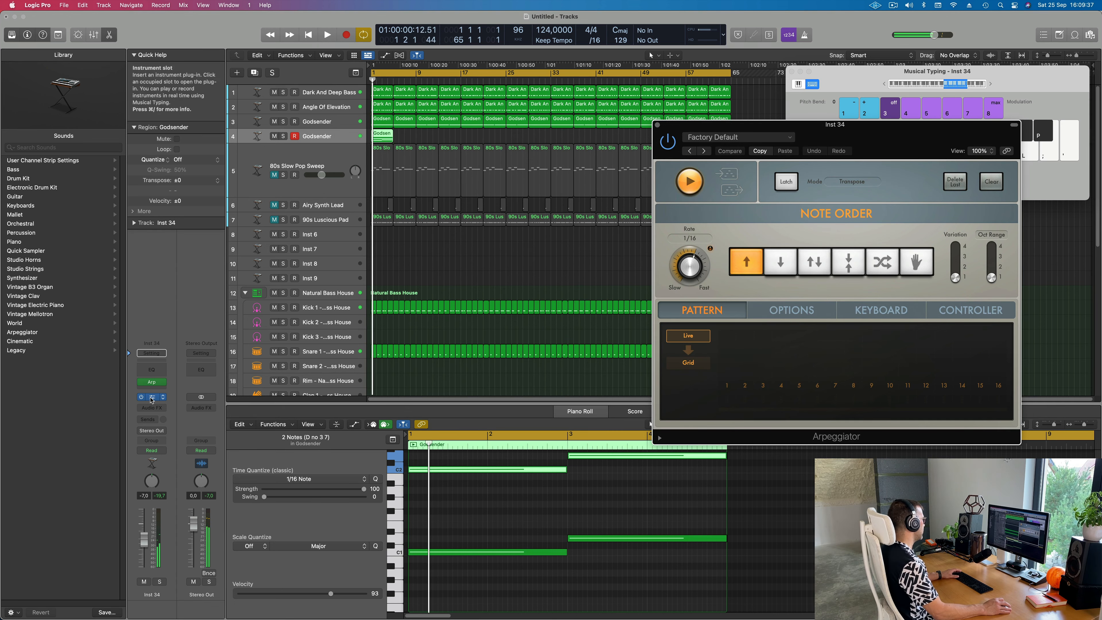
- Open the duplicated track's Alchemy and load the Flute Step preset from the Keys category
left_click(151, 398)
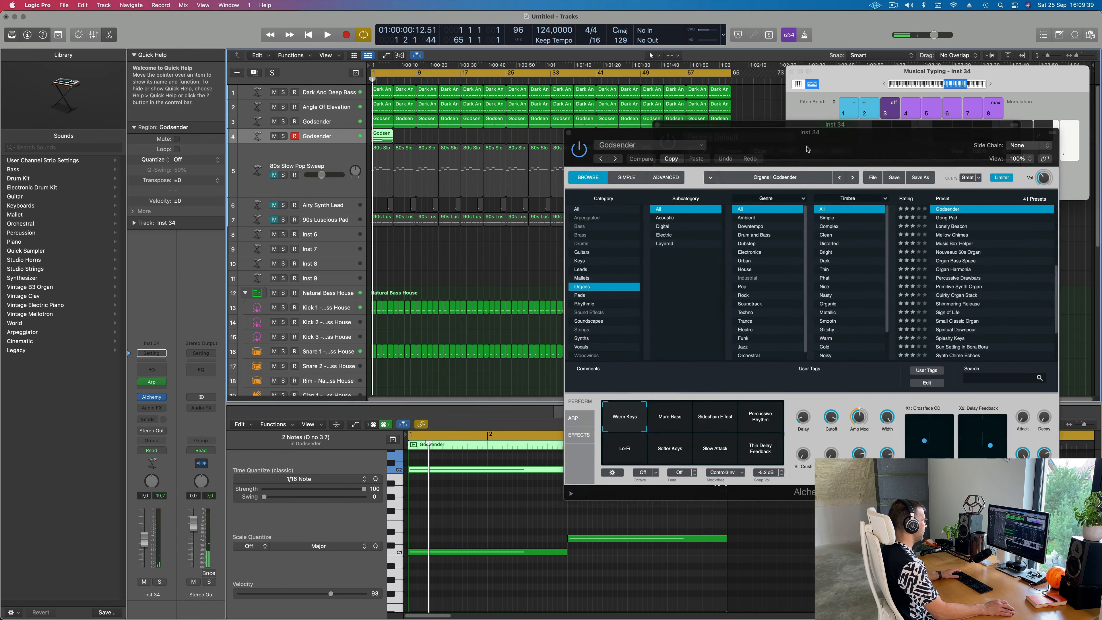
left_click(570, 266)
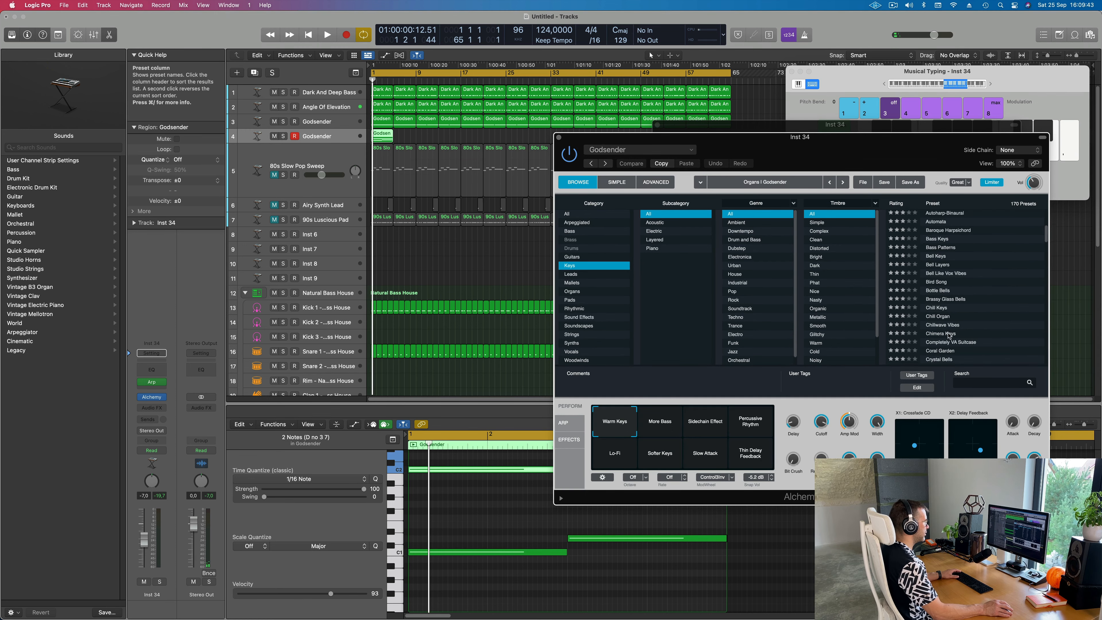
scroll(948, 335, "down", 5)
left_click(944, 329)
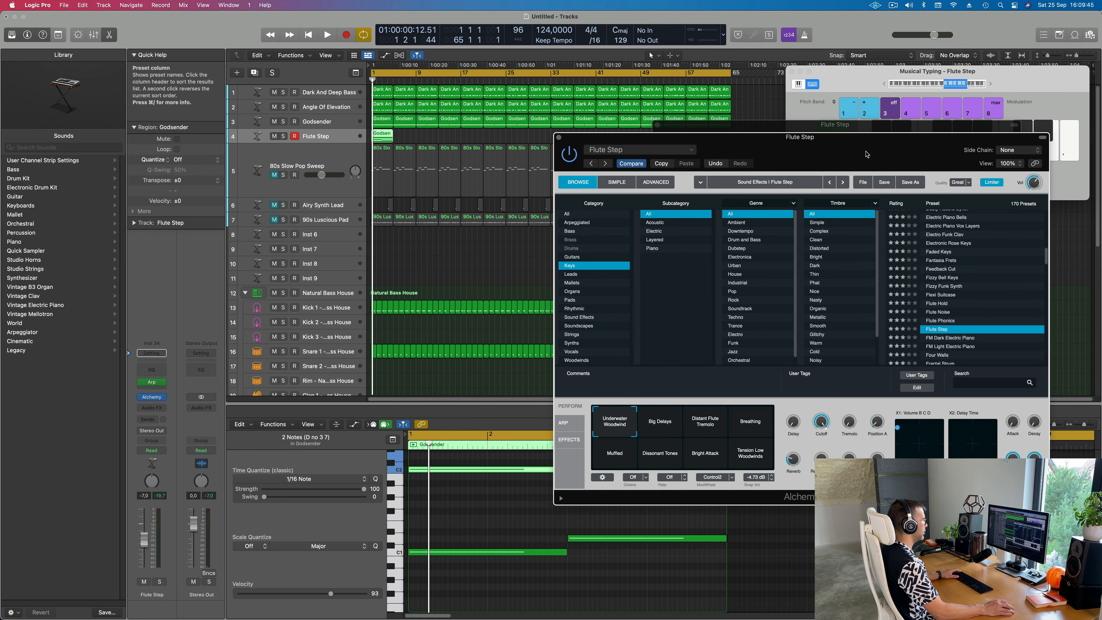
- Transpose all four notes of the bar 1 region up one octave and restart playback
key("space")
key("alt+shift+Down")
key("space")
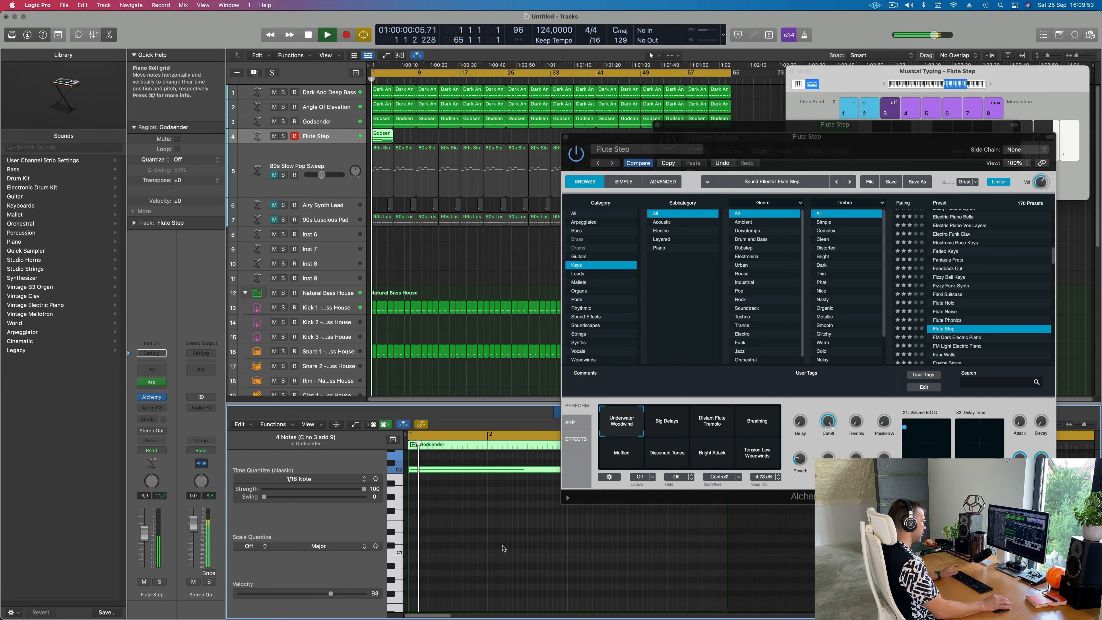
- Audition the Alchemy Keys presets FM Dark Electric Piano, Gentle Sine Bells and Hammered Mallets during playback
key("space")
key("space")
left_click(959, 338)
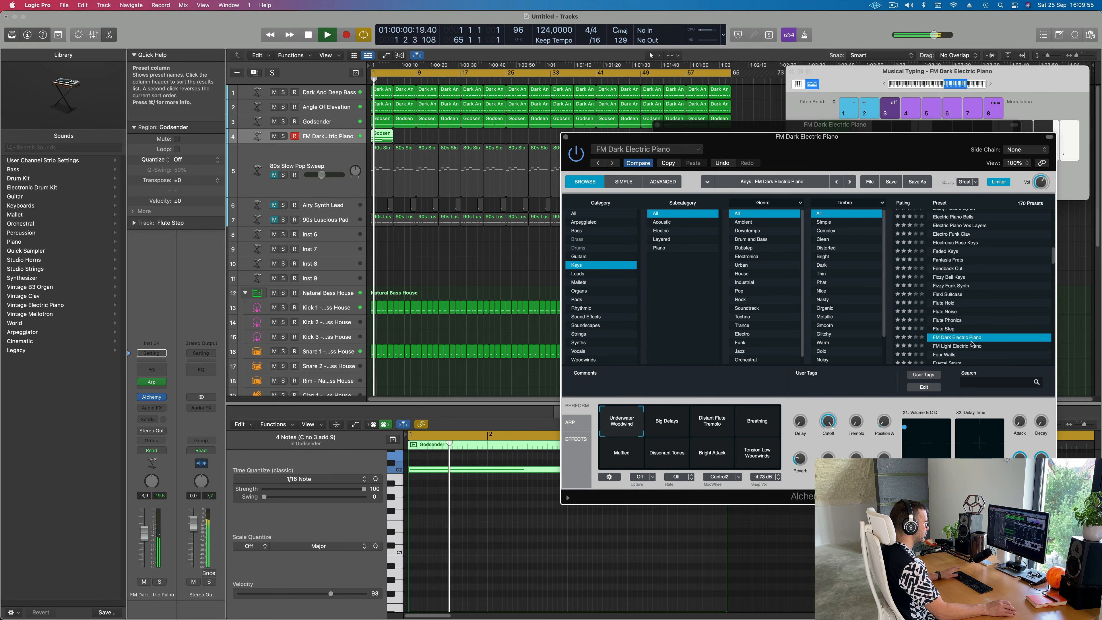
left_click_drag(867, 152, 773, 104)
key("space")
left_click_drag(144, 533, 144, 527)
scroll(882, 263, "down", 5)
key("space")
left_click(883, 262)
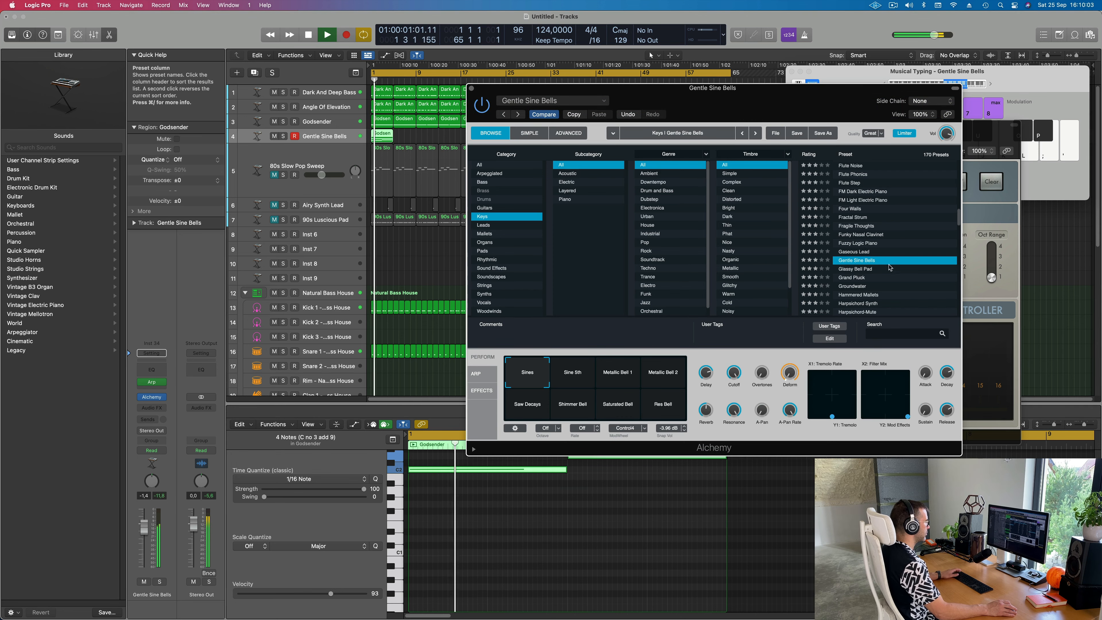
scroll(883, 270, "down", 2)
left_click(854, 270)
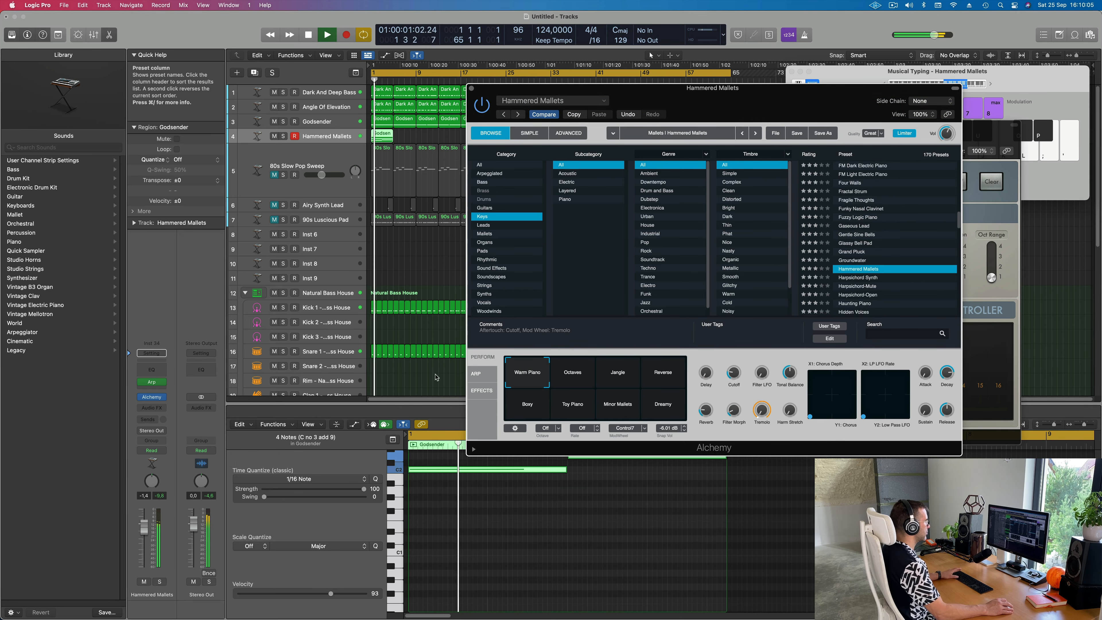
- Lower the arpeggiated track's volume to -12.0 dB and replace its Alchemy instrument with a stereo Retro Synth
left_click_drag(144, 527, 144, 540)
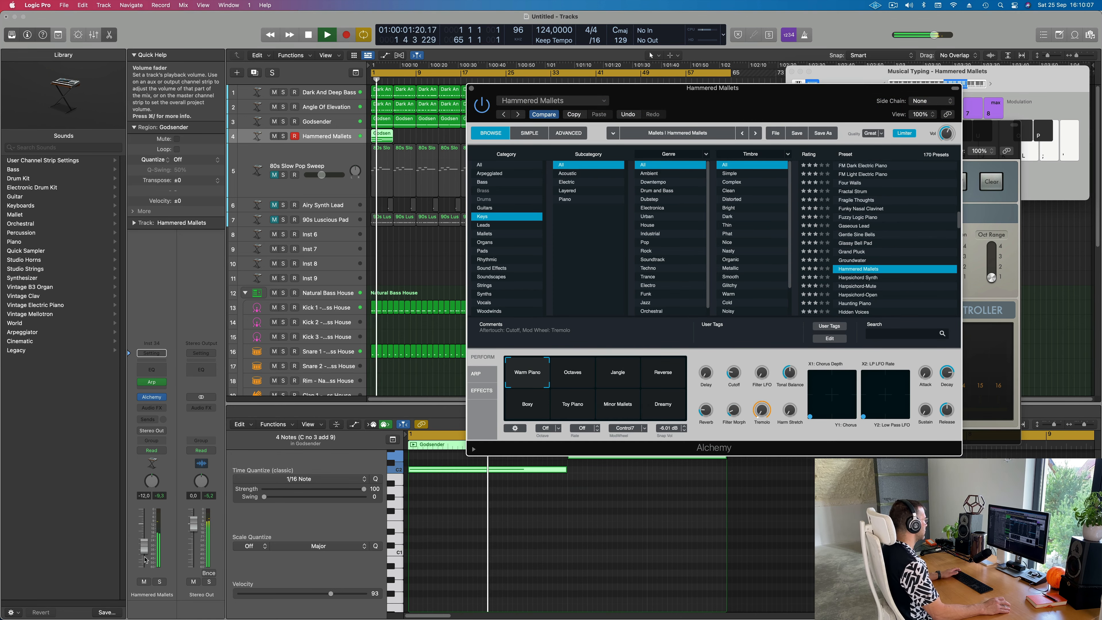
left_click(163, 397)
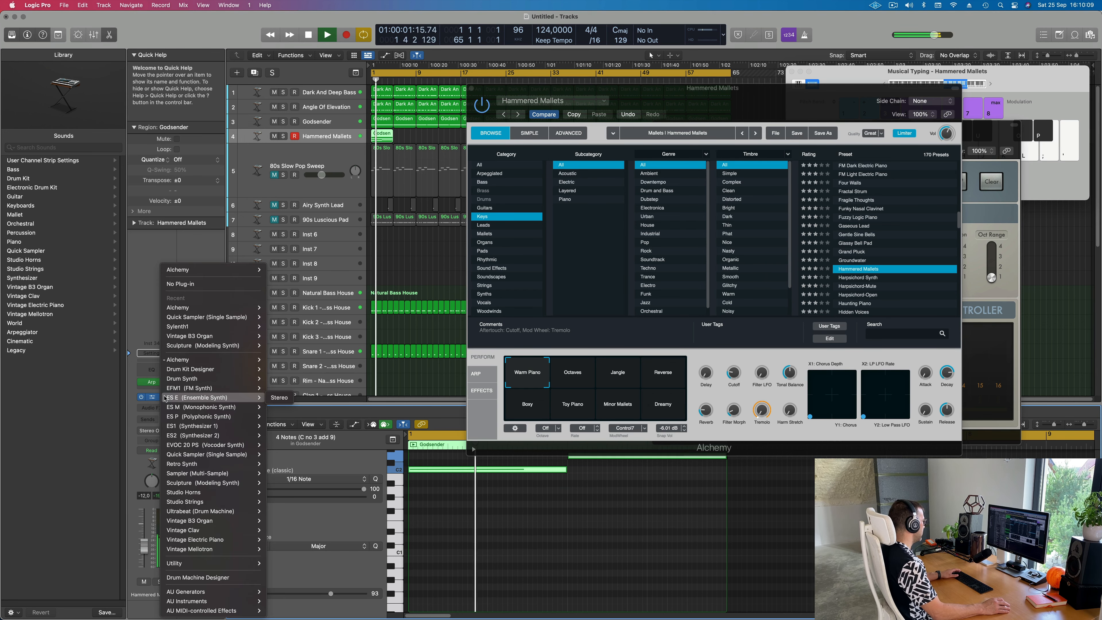
mouse_move(214, 468)
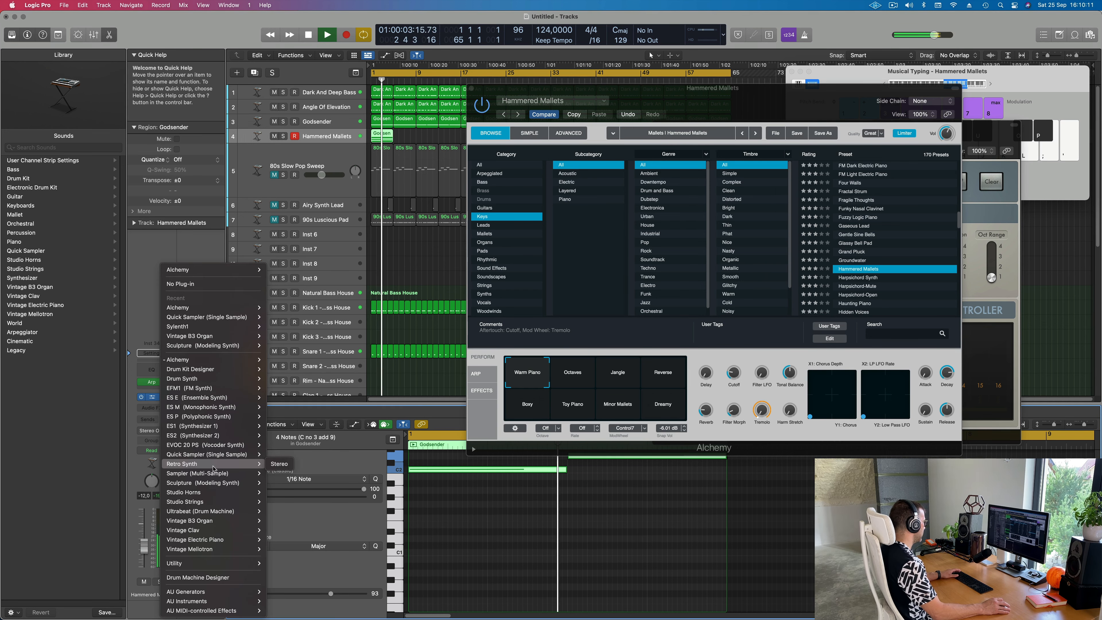
left_click(279, 463)
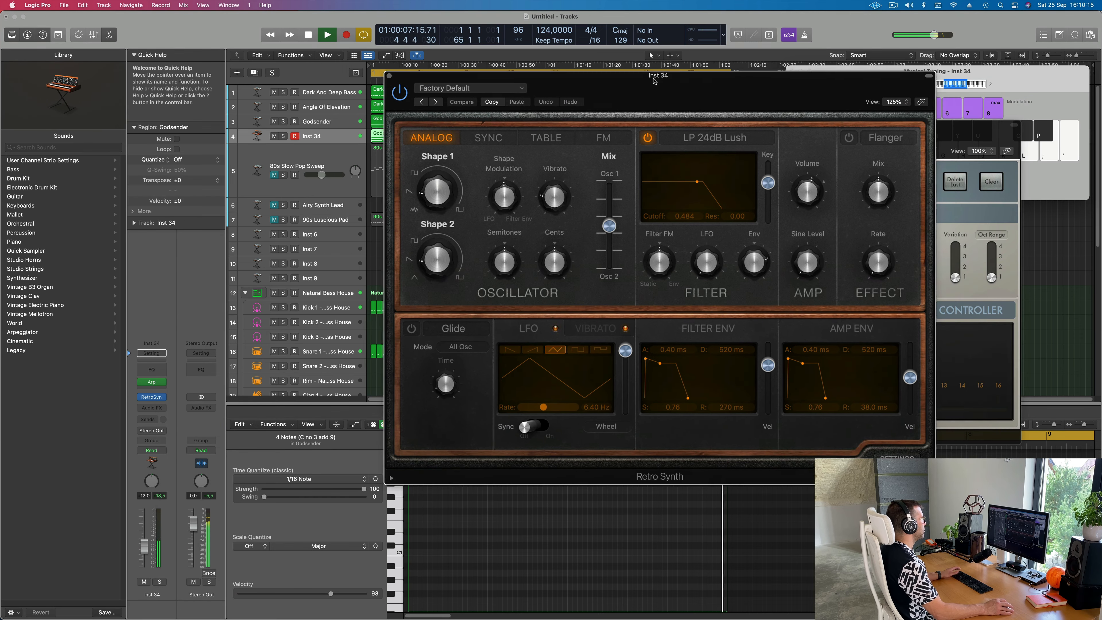
left_click_drag(654, 81, 623, 77)
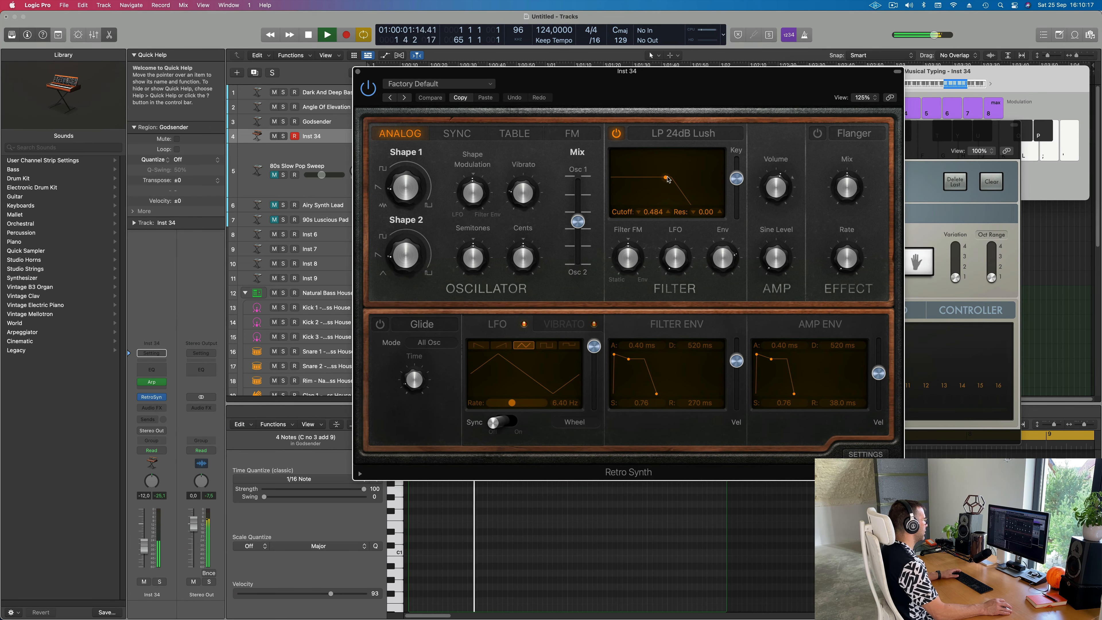
- Lower Retro Synth's filter cutoff to 0.412, adjust the oscillator shapes, and shift the oscillator mix toward Osc 1
left_click_drag(667, 179, 653, 174)
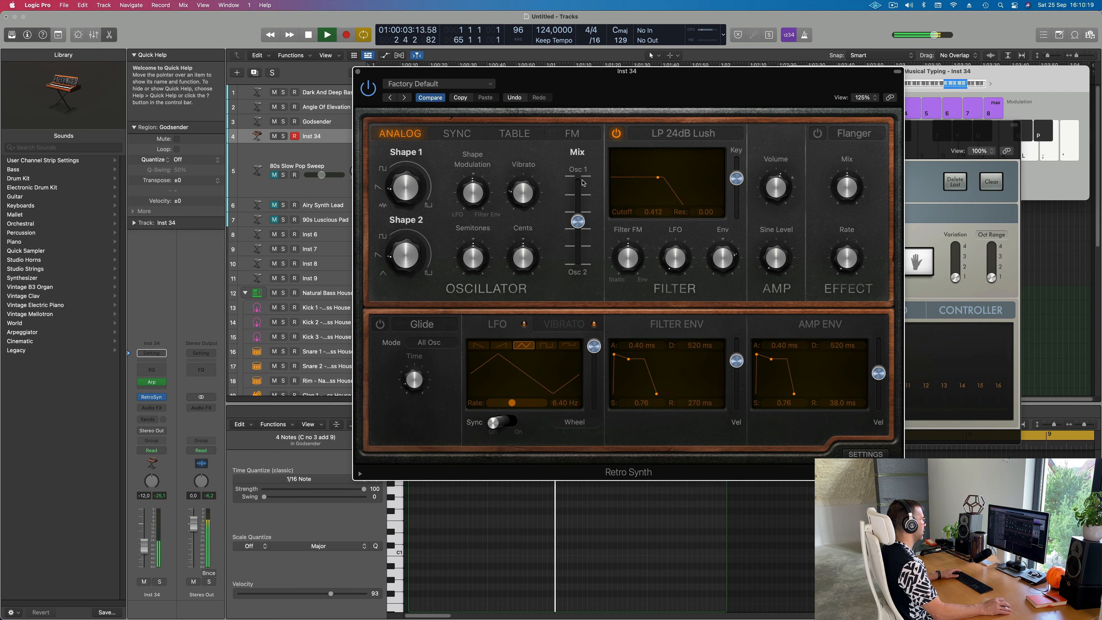
mouse_move(410, 196)
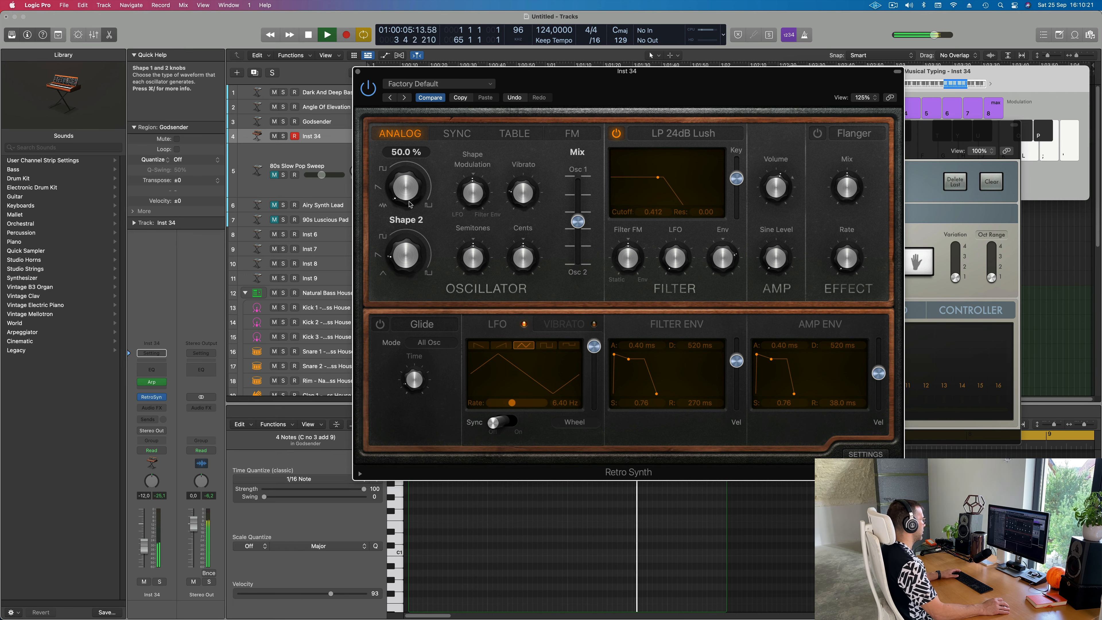
left_click_drag(542, 77, 478, 54)
left_click_drag(145, 549, 145, 551)
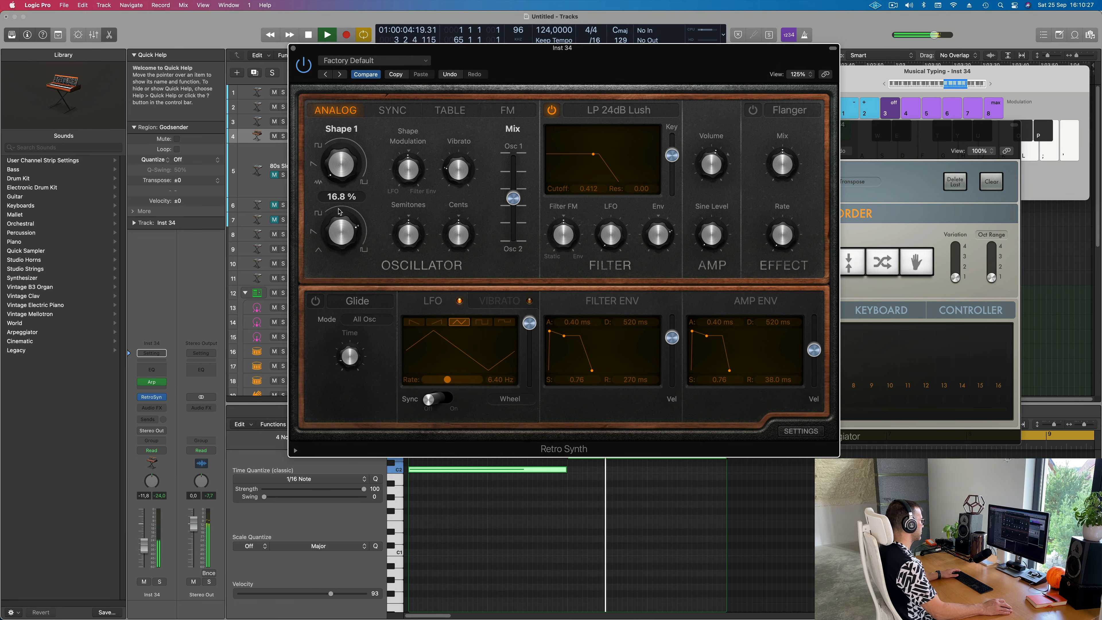
mouse_move(514, 198)
left_mouse_down()
mouse_move(516, 162)
mouse_move(516, 186)
left_mouse_up()
- Set the filter envelope to 320 ms decay, 0.05 sustain and 1.00 ms release, with cutoff 0.406 and resonance 0.02
left_click_drag(564, 336, 563, 362)
left_click_drag(591, 370, 577, 371)
left_click_drag(594, 154, 593, 154)
left_click_drag(144, 550, 144, 545)
key("space")
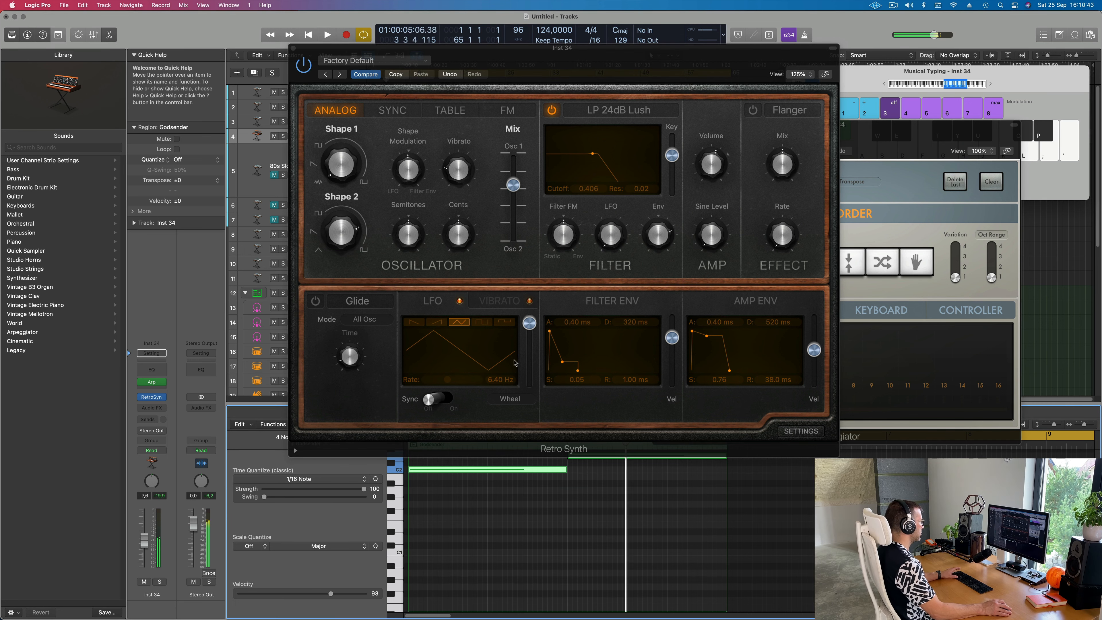
- Shorten the filter envelope to 190 ms decay and 0.00 sustain, set the track volume to -6.4 dB, and close Retro Synth
key("space")
left_click_drag(563, 362, 560, 375)
key("space")
key("space")
left_click_drag(144, 545, 144, 546)
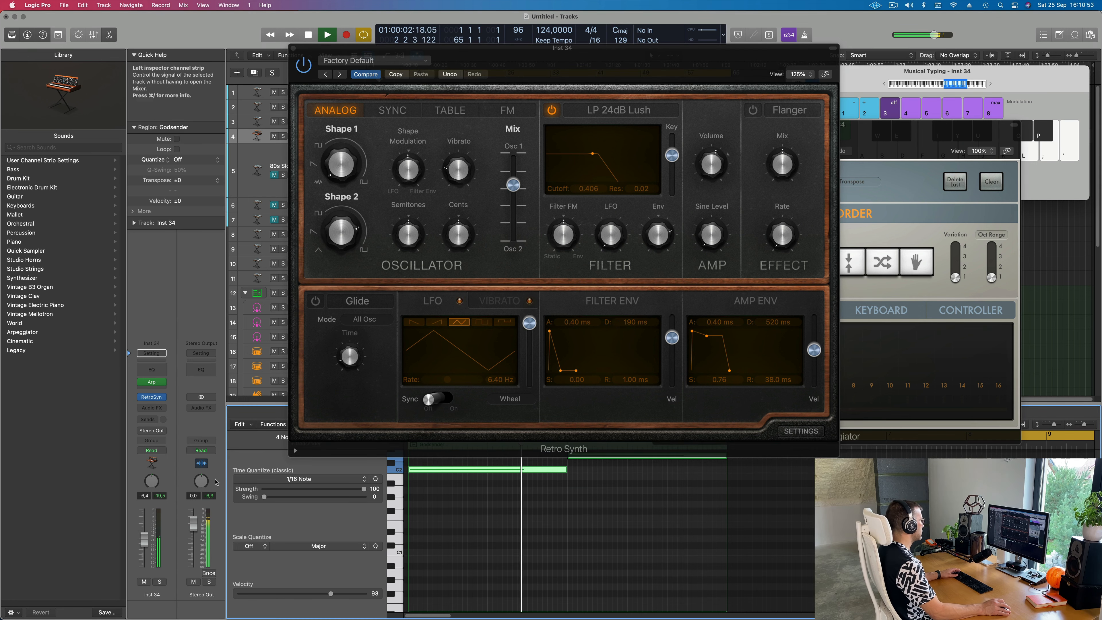
left_click_drag(314, 53, 433, 66)
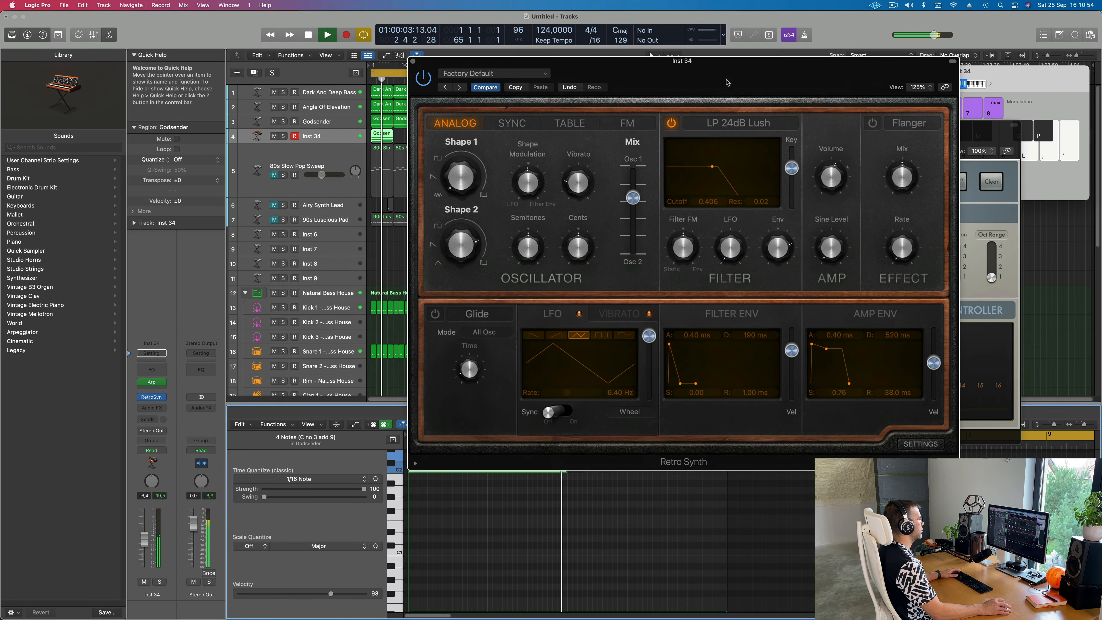
left_click(412, 61)
- Mute the Dark And Deep Bass and Angle Of Elevation tracks and repeat the Inst 34 region five times
left_click(274, 92)
left_click(274, 106)
key("super+r")
key("super+r")
key("super+r")
key("super+r")
key("super+r")
left_click_drag(712, 125, 769, 231)
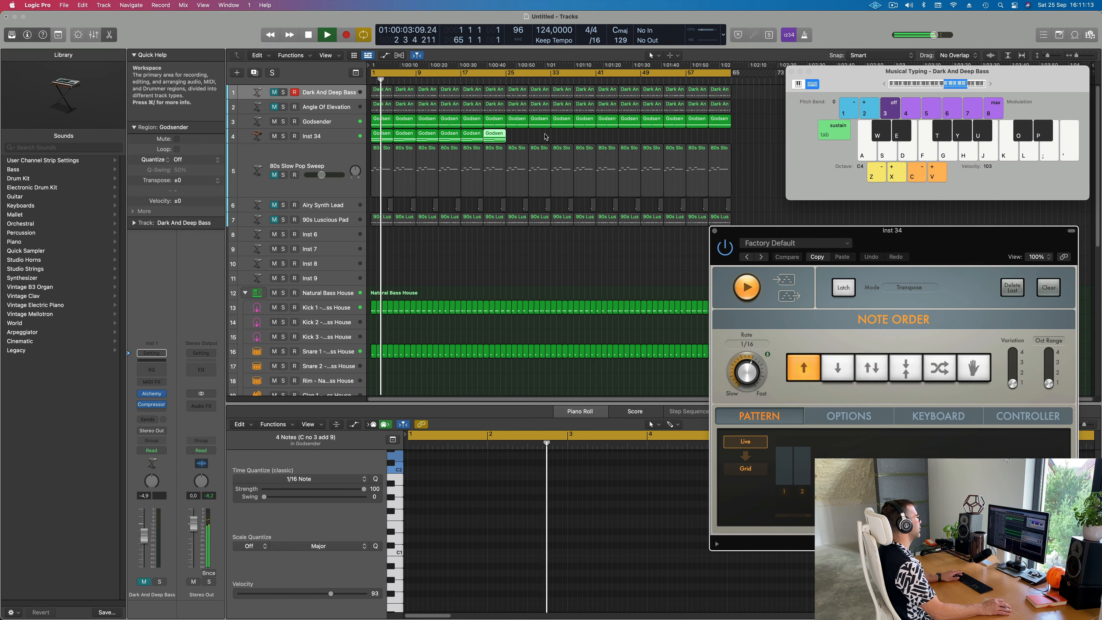
- Repeat the Inst 34 regions in groups until they fill the track up to bar 65
left_click_drag(546, 137, 373, 139)
key("super+r")
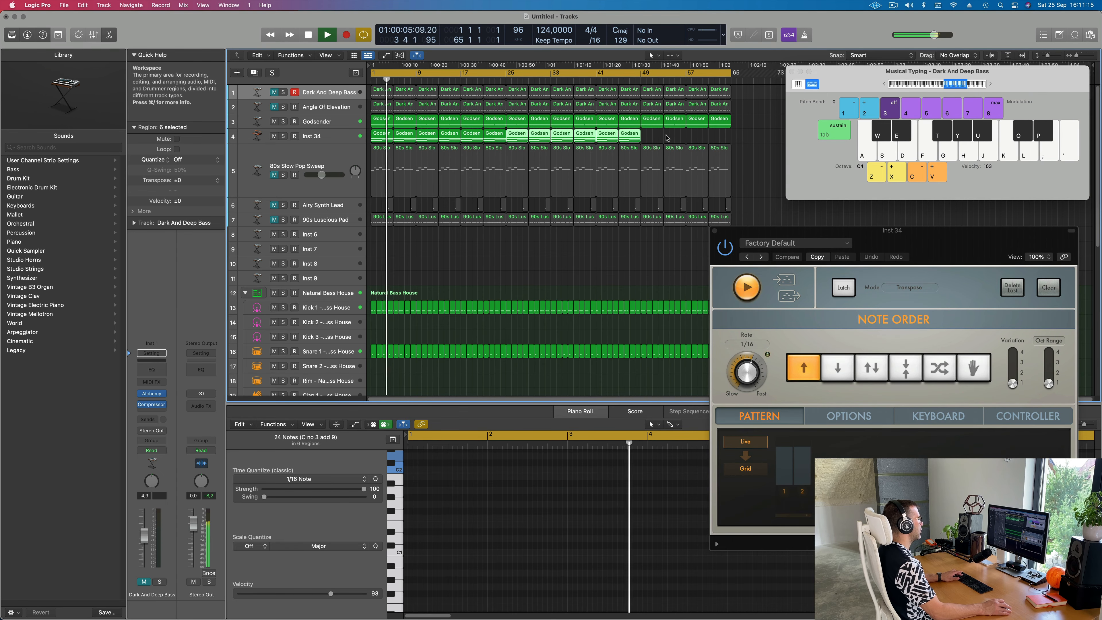
left_click_drag(668, 138, 564, 138)
key("super+r")
- Color and name all regions after their tracks, then clear the selection
key("super+a")
key("alt+shift+c")
key("alt+shift+n")
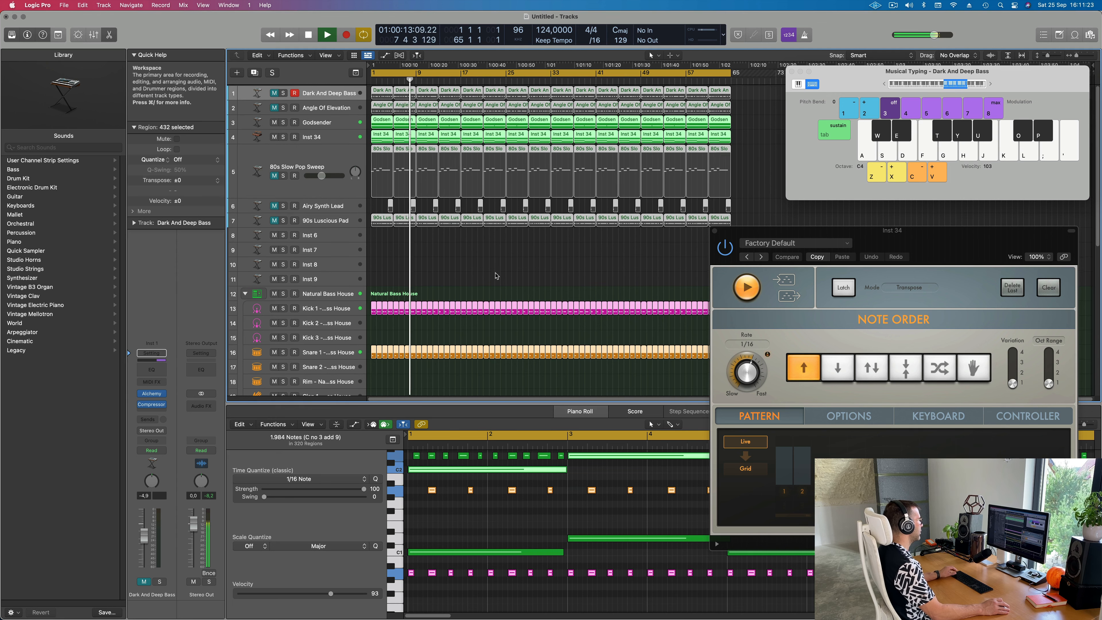
left_click(469, 270)
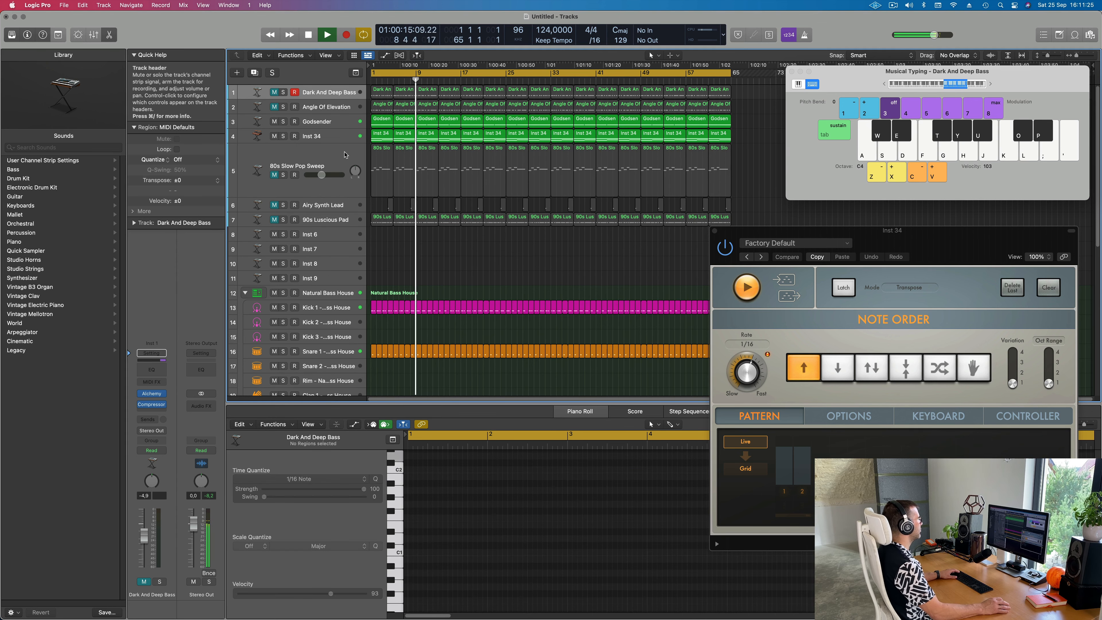
- Select the Inst 34 track and listen to it briefly in solo
left_click(332, 137)
left_click(282, 137)
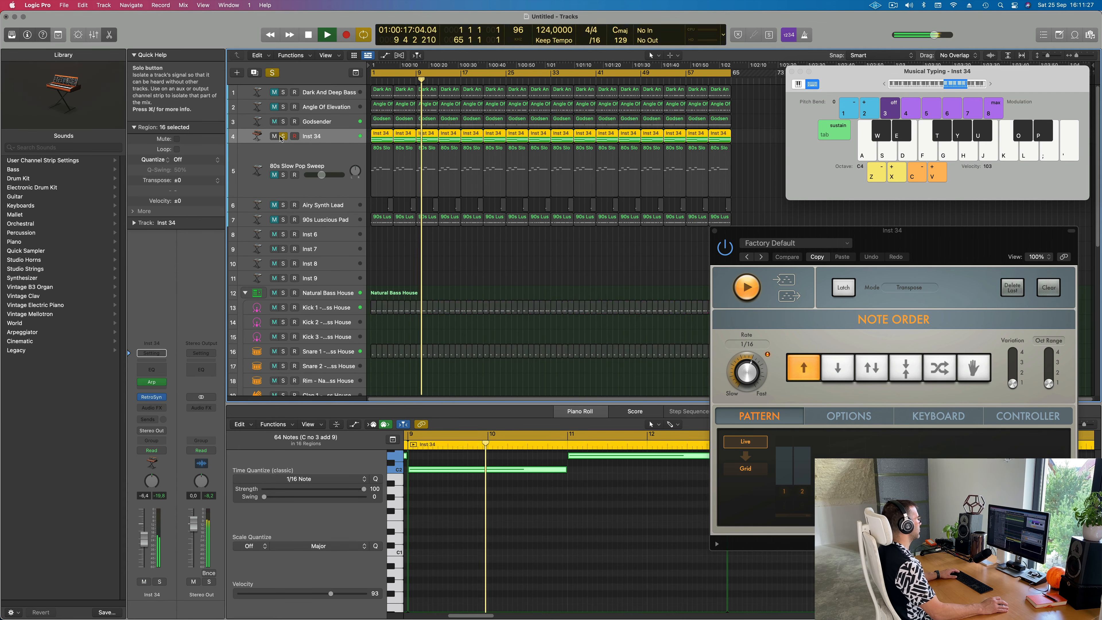
left_click(282, 136)
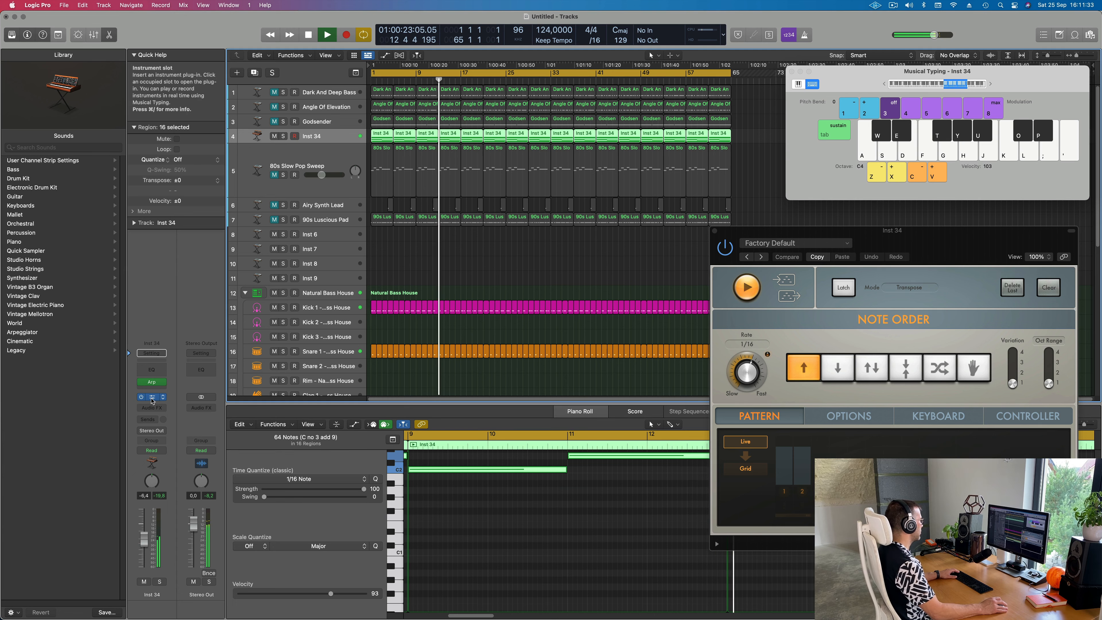
- Set Inst 34's Retro Synth to cutoff 0.296, resonance 0.24, filter FM 0.42 and oscillator mix 0.38, keeping the Analog engine
left_click(152, 398)
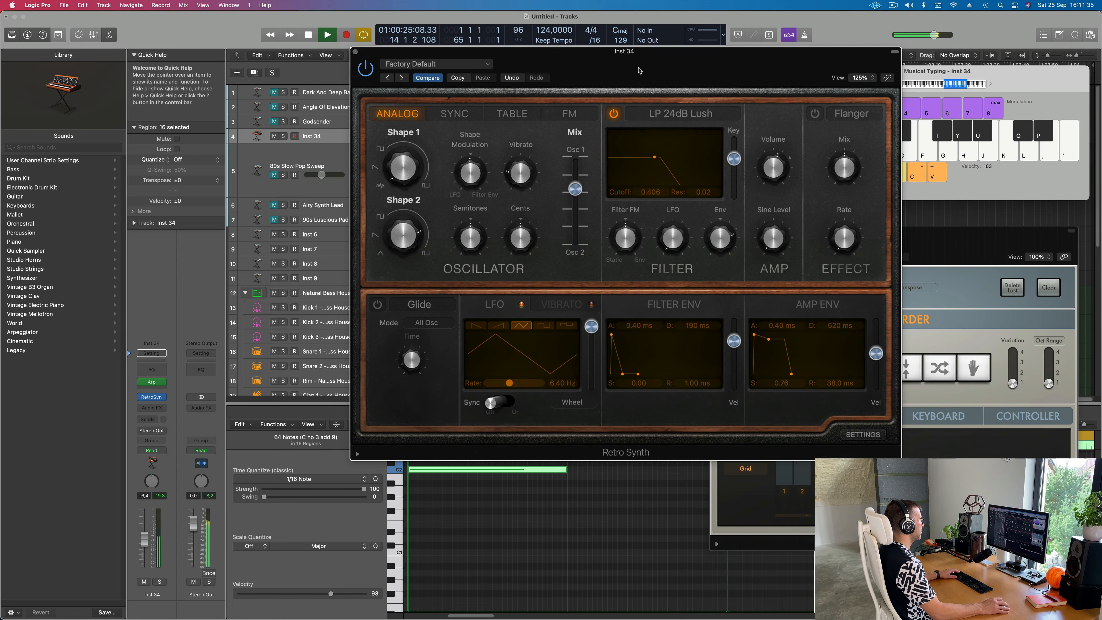
mouse_move(654, 153)
left_mouse_down()
mouse_move(641, 144)
mouse_move(692, 145)
mouse_move(643, 150)
left_mouse_up()
left_click_drag(734, 159, 738, 165)
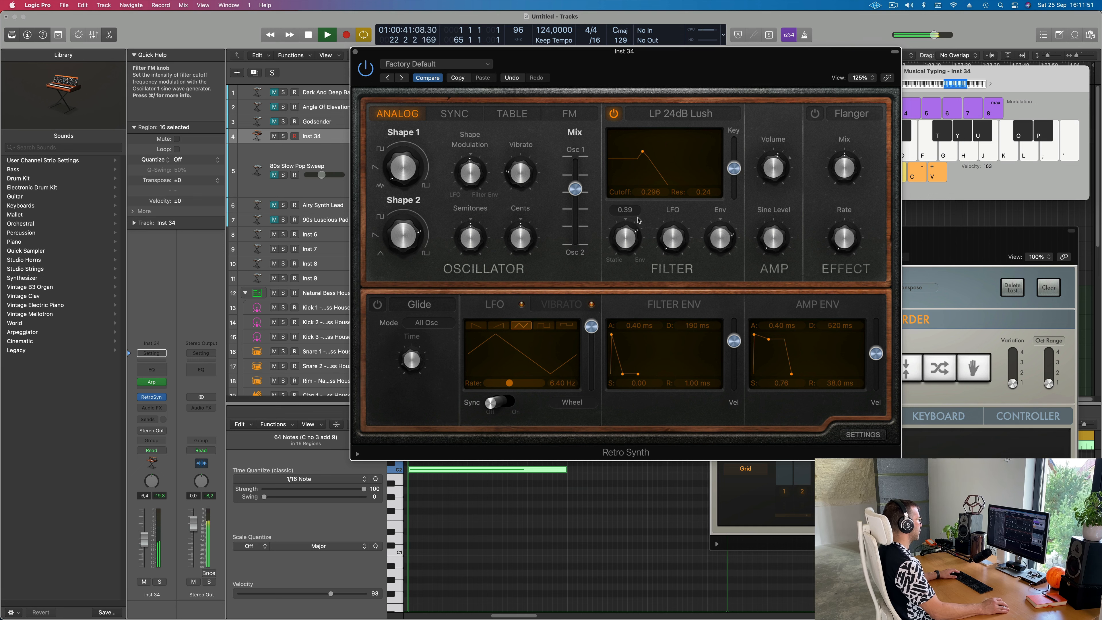
left_click_drag(639, 221, 639, 219)
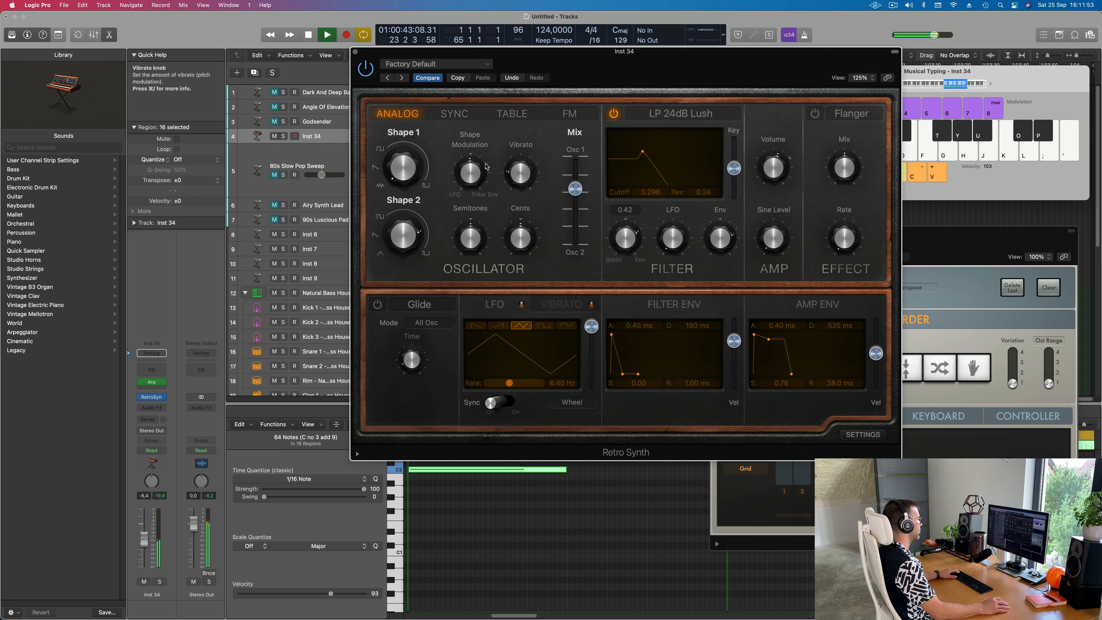
mouse_move(575, 188)
left_mouse_down()
mouse_move(576, 176)
mouse_move(576, 248)
mouse_move(576, 192)
left_mouse_up()
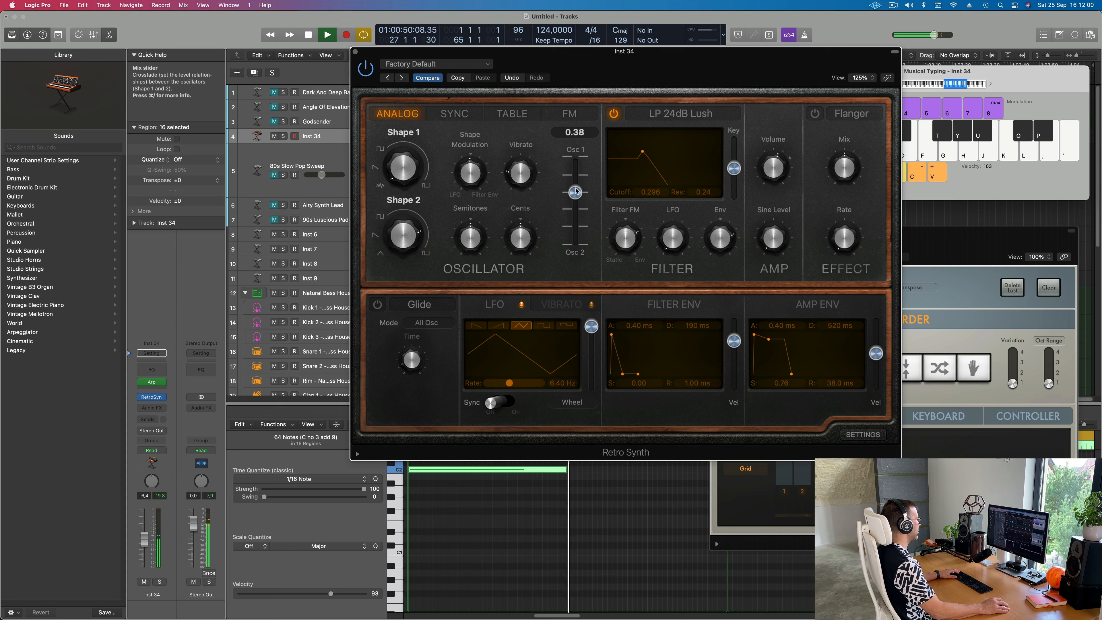
left_click(571, 114)
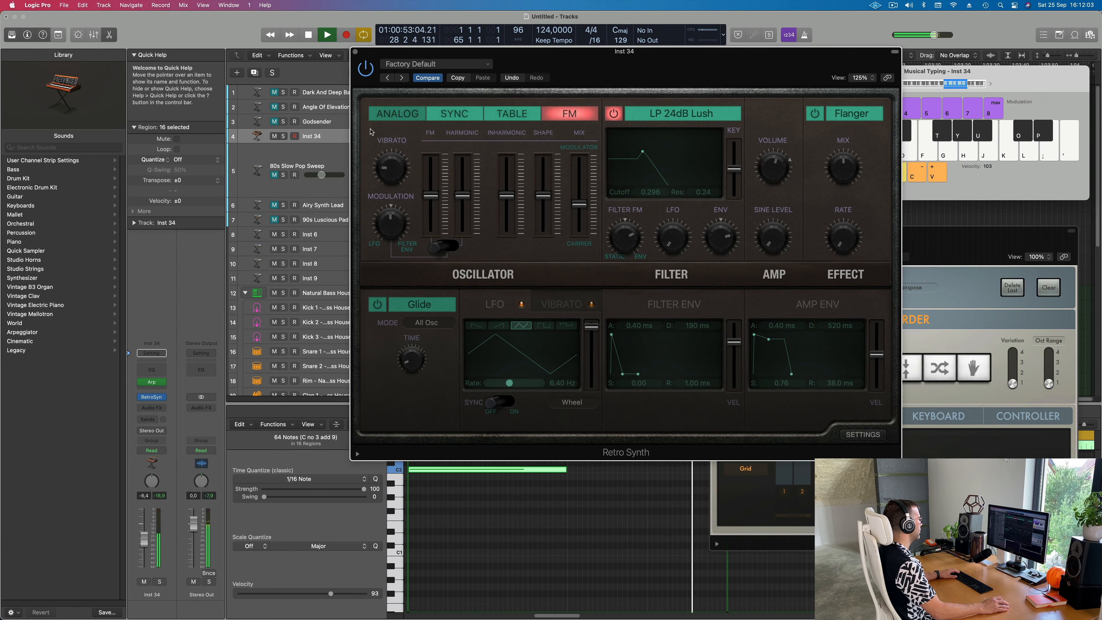
left_click(393, 114)
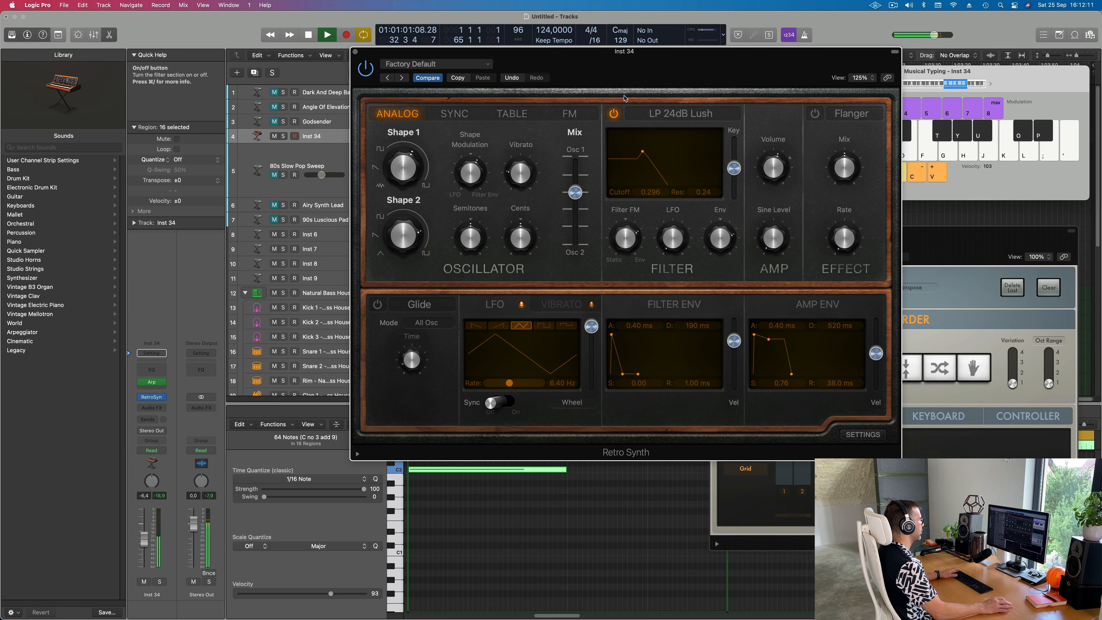
- Set the Inst 34 track volume to -8.6 dB and Retro Synth's filter to cutoff 0.234 and resonance 0.26
left_click_drag(627, 95, 701, 80)
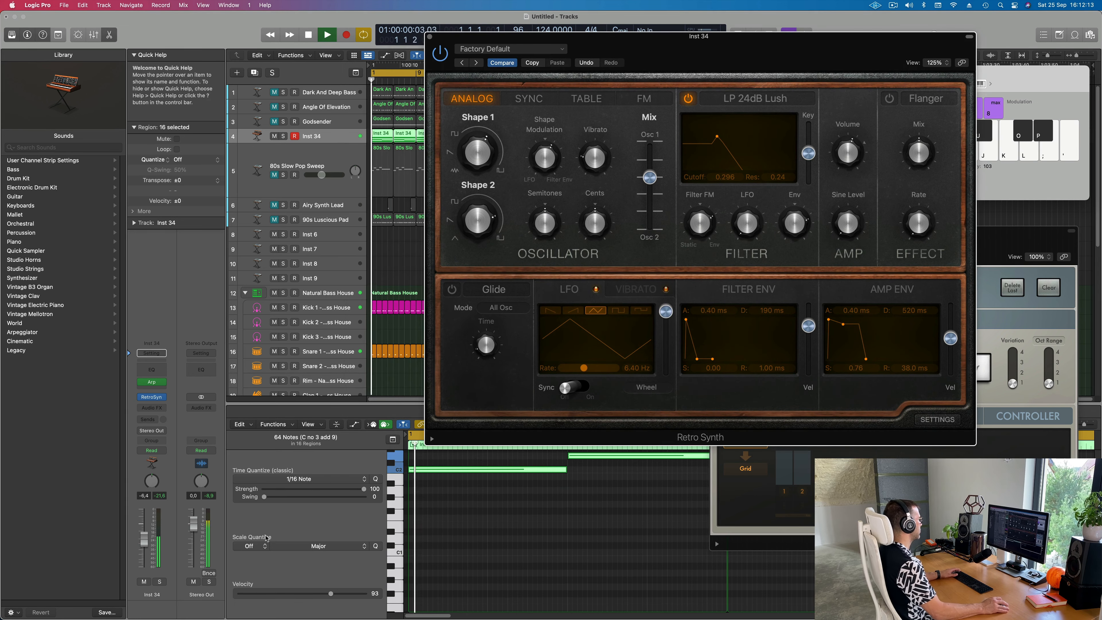
mouse_move(152, 542)
left_mouse_down()
mouse_move(152, 552)
mouse_move(144, 542)
left_mouse_up()
left_click_drag(699, 37, 594, 30)
left_click_drag(545, 170, 545, 219)
left_click_drag(441, 216, 440, 235)
left_click_drag(612, 130, 606, 129)
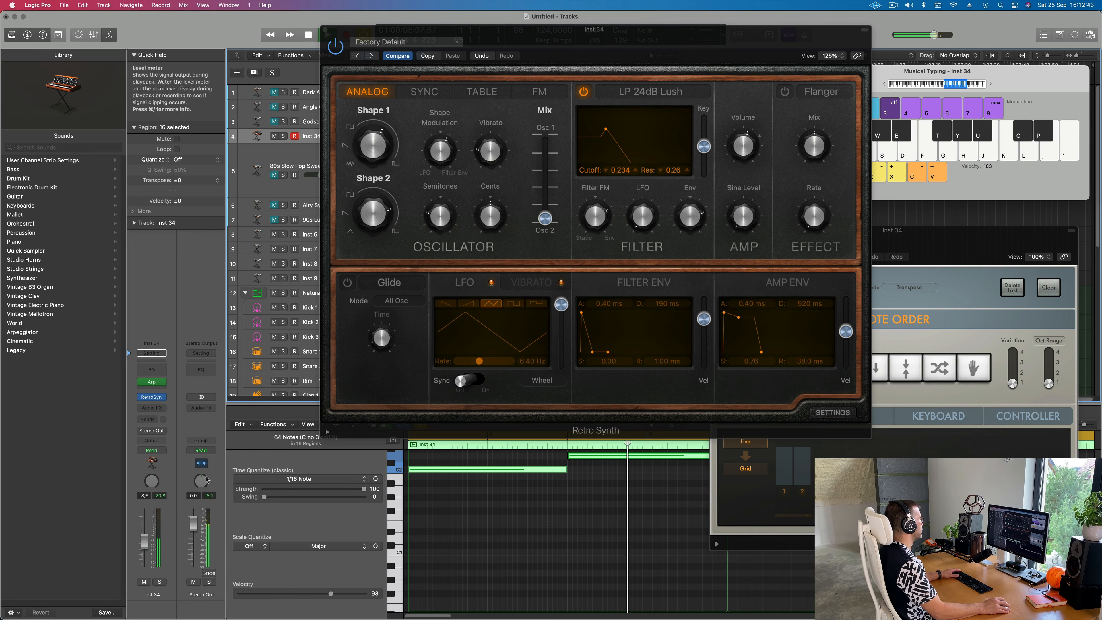
- Set the oscillator mix slightly toward Osc 2 and try different Shape 1 and vibrato amounts
left_click_drag(545, 219, 548, 183)
left_click_drag(373, 146, 374, 138)
left_click_drag(491, 151, 490, 126)
- Try Retro Synth's Flanger effect with an altered rate and a mix of 0.38
left_click(785, 91)
left_click_drag(814, 216, 814, 174)
left_click_drag(815, 146, 811, 197)
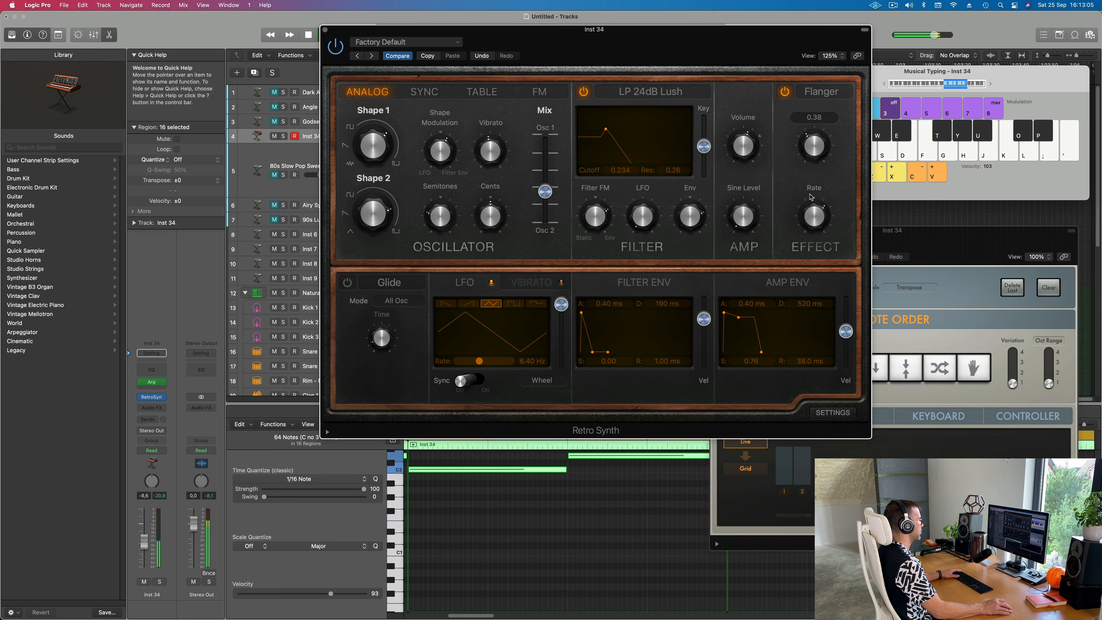
left_click(785, 92)
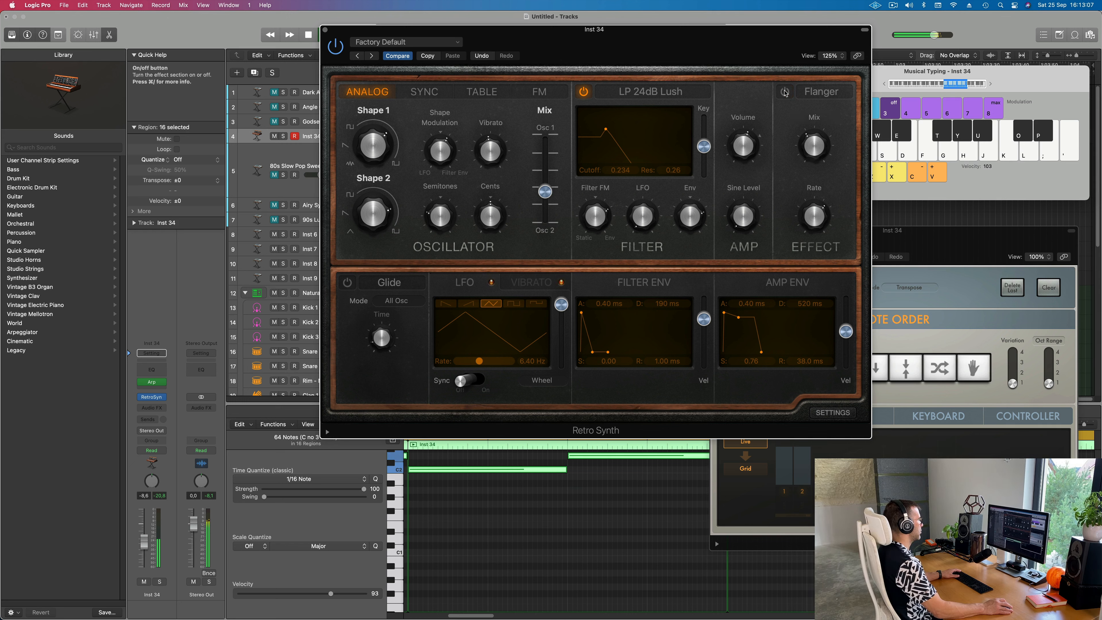
- Try Retro Synth's Flanger again with a lower mix and leave the effect switched off
left_click(785, 92)
left_click_drag(814, 146, 810, 158)
left_click(785, 93)
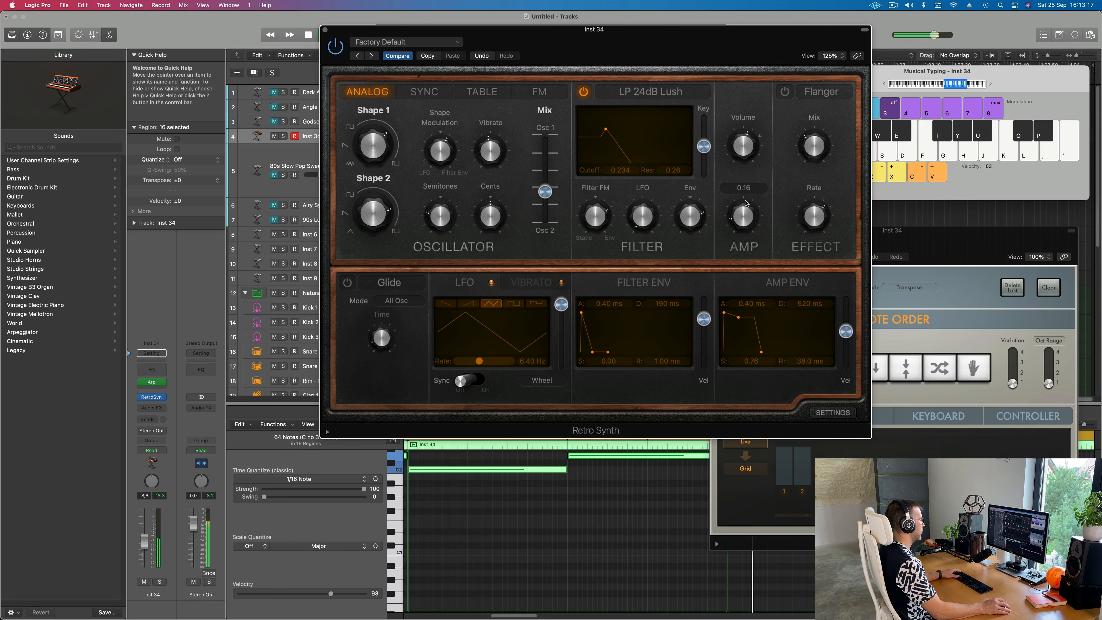
- Raise the filter's key follow slightly, set the filter Env amount to 0.54, and set the filter envelope's attack to 0.52 ms and decay to 260 ms
mouse_move(745, 142)
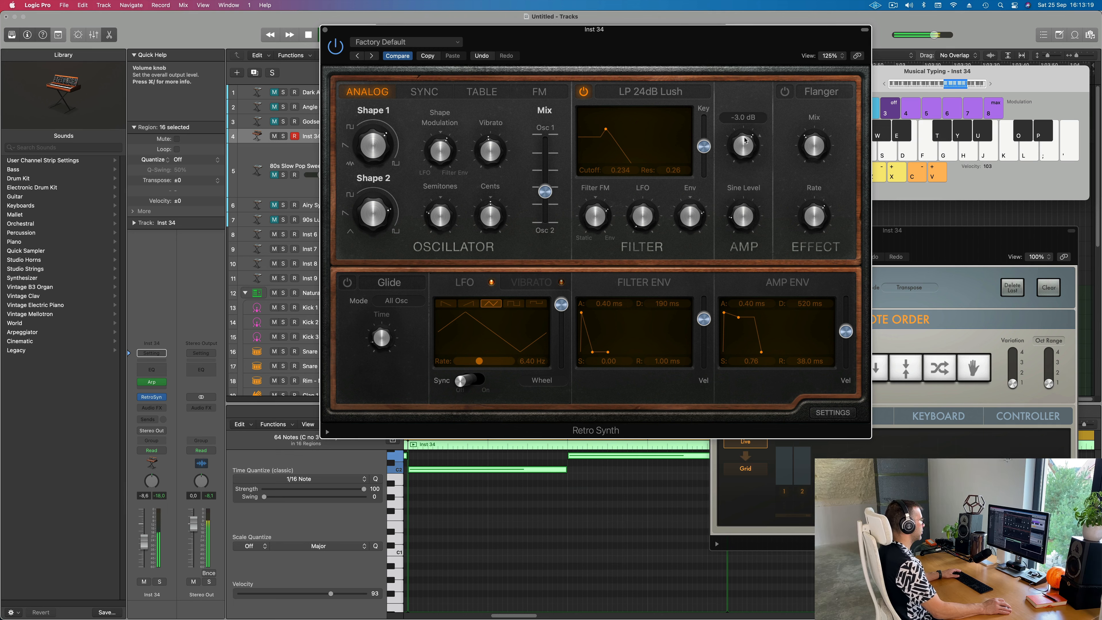
mouse_move(704, 147)
left_mouse_down()
mouse_move(705, 126)
mouse_move(705, 187)
mouse_move(705, 145)
left_mouse_up()
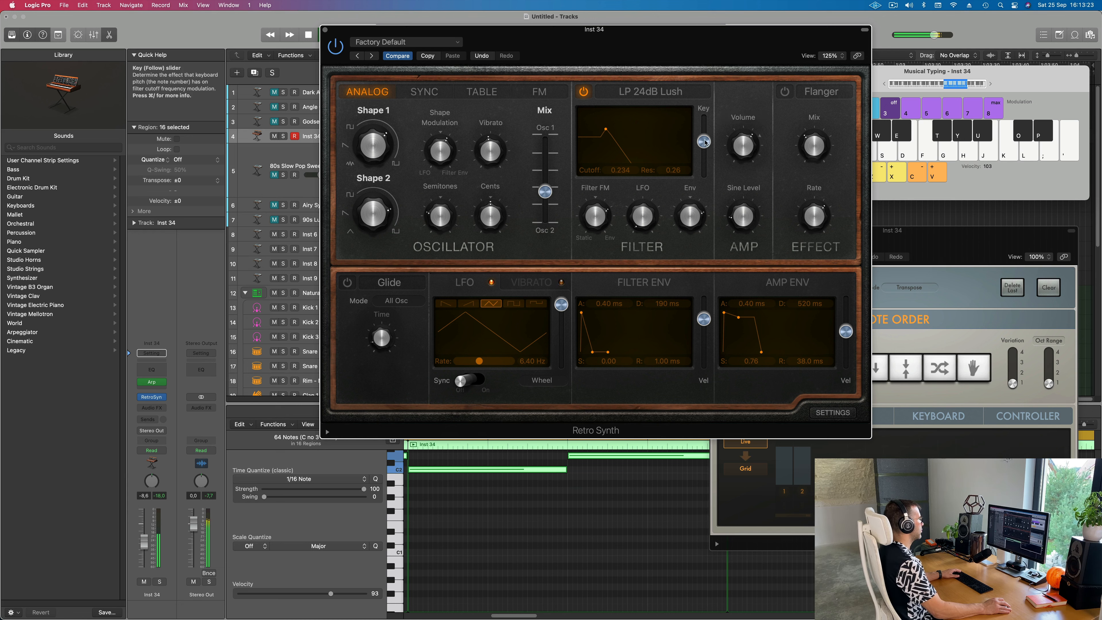
mouse_move(697, 208)
mouse_move(697, 208)
left_mouse_down()
mouse_move(694, 230)
mouse_move(697, 218)
left_mouse_up()
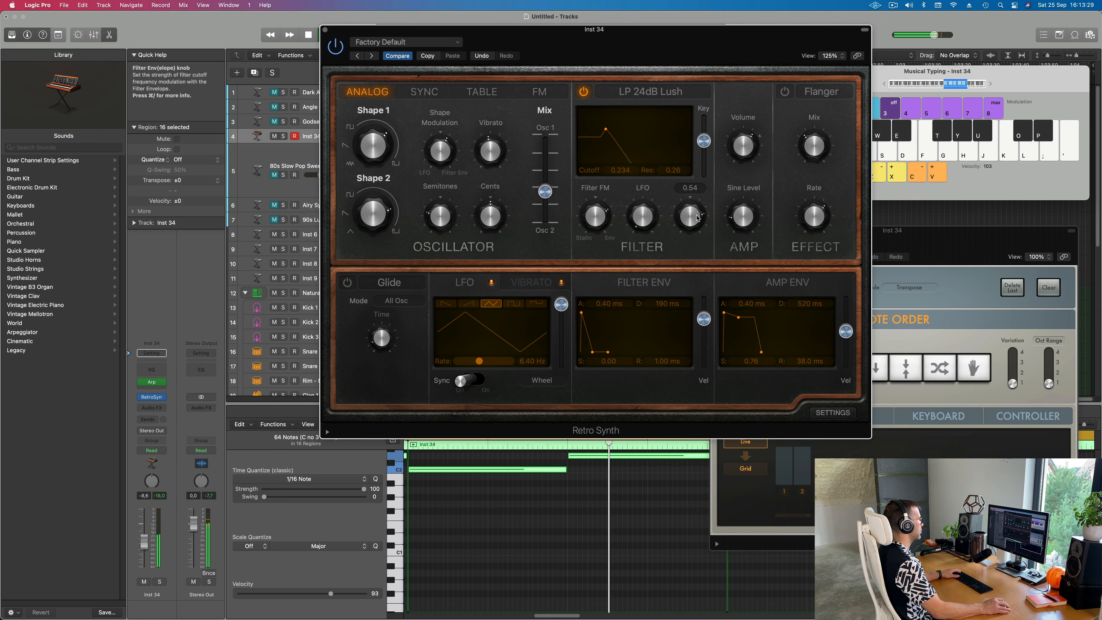
left_click_drag(592, 353, 594, 350)
mouse_move(581, 312)
left_mouse_down()
mouse_move(593, 314)
mouse_move(582, 315)
left_mouse_up()
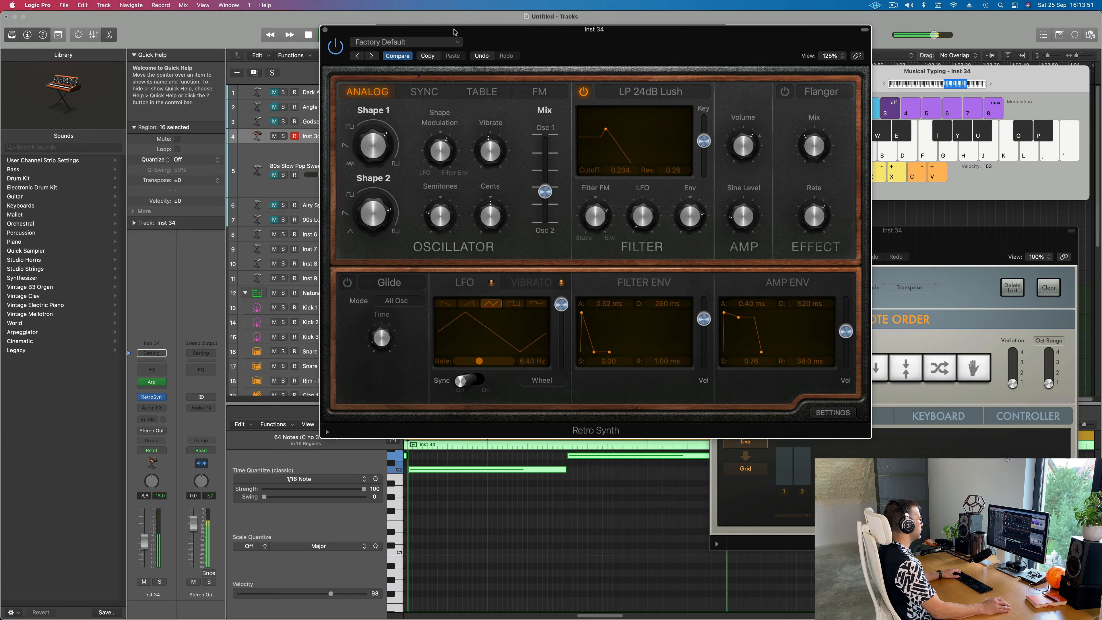
left_click(325, 29)
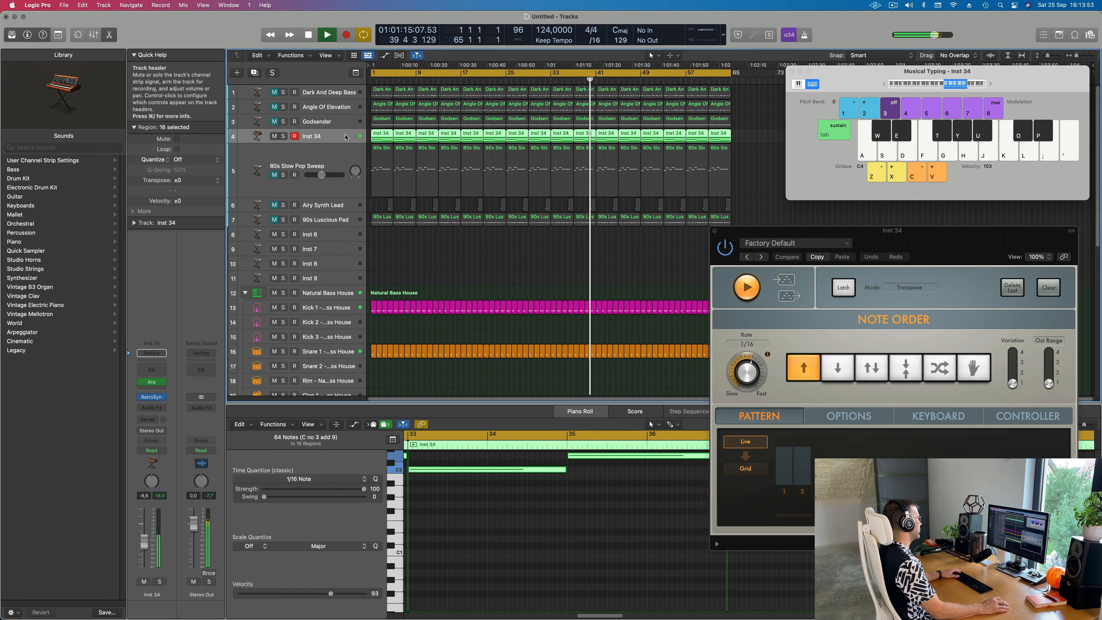
- Restart playback from bar 1 and unmute the 80s Slow Pop Sweep, Godsender, Airy Synth Lead and 90s Luscious Pad tracks
key("space")
left_click(272, 180)
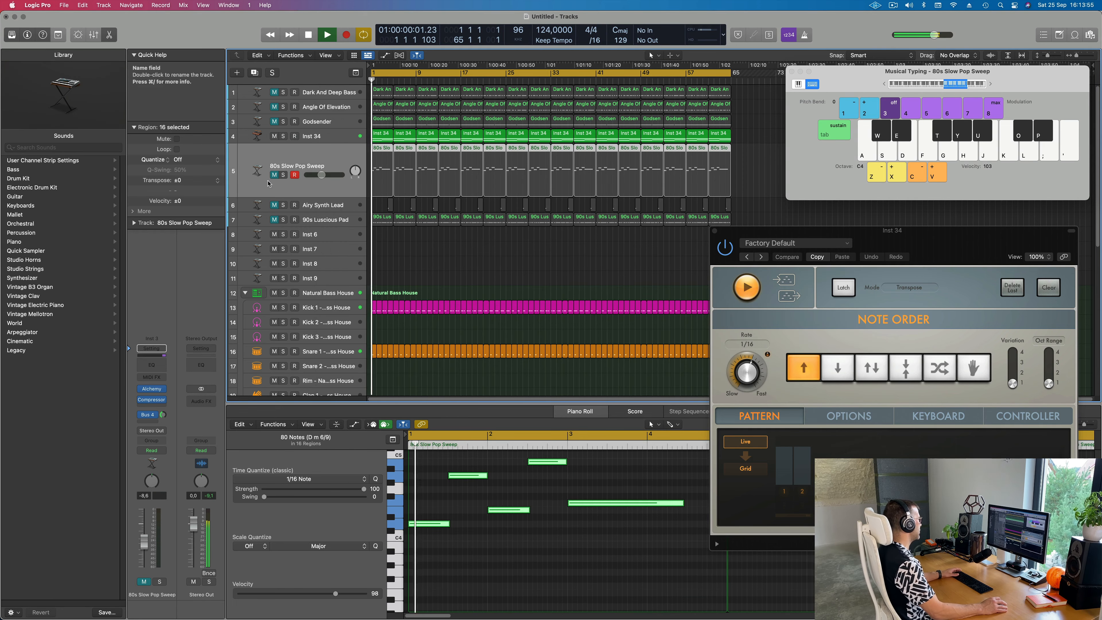
left_click(274, 176)
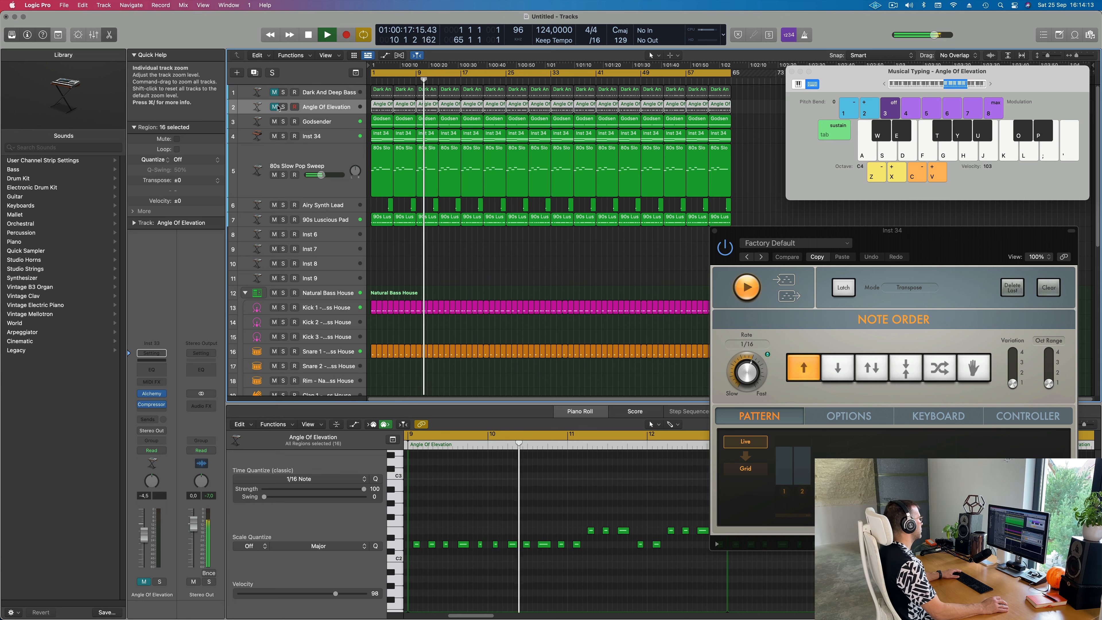
- Compare Angle Of Elevation and Dark And Deep Bass by switching their mutes, leaving Angle Of Elevation audible and Dark And Deep Bass muted
left_click(274, 106)
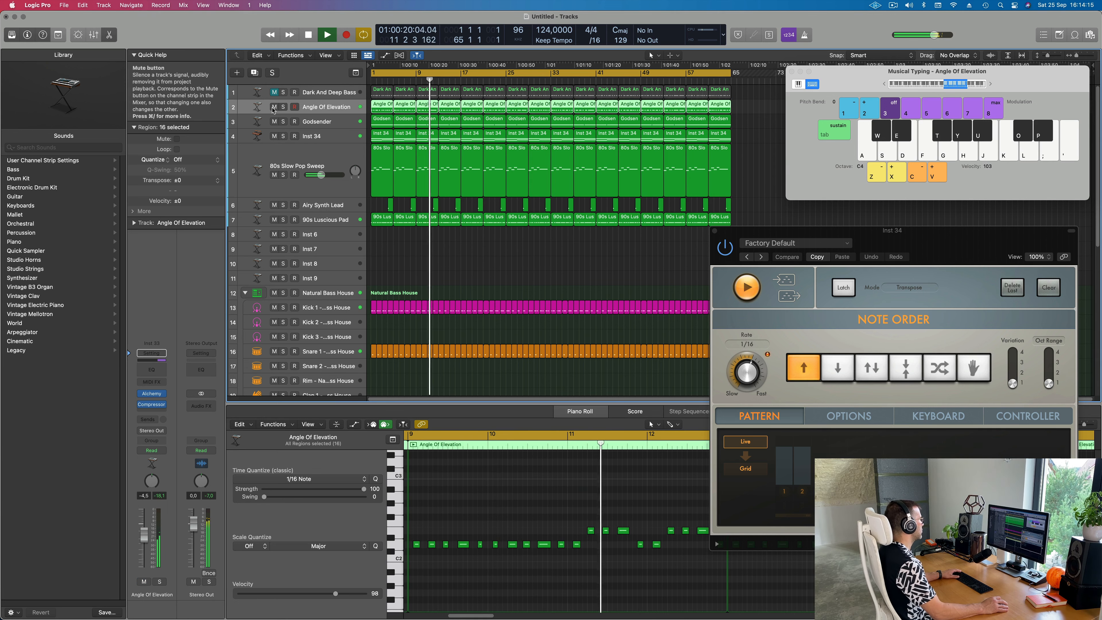
left_click(274, 106)
left_click(274, 92)
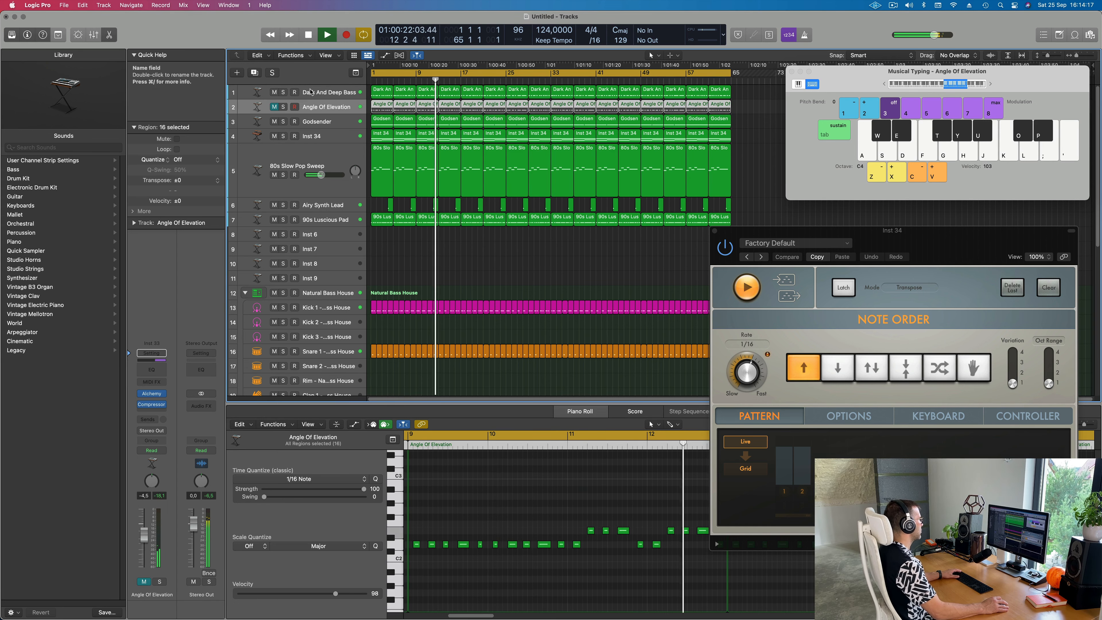
left_click(274, 92)
left_click(274, 107)
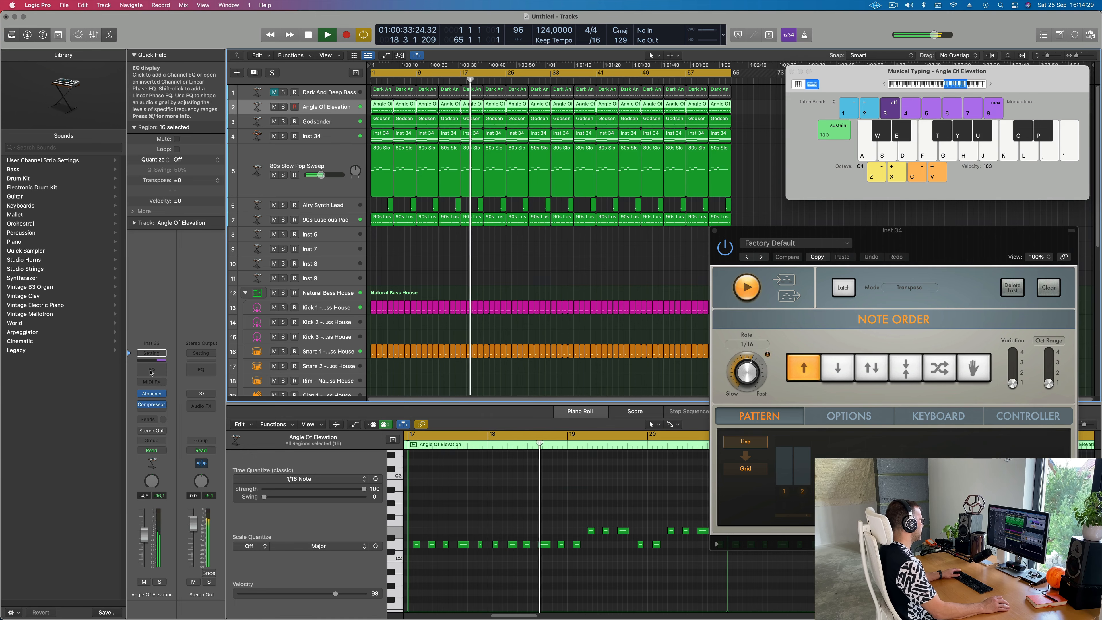
- Add a Channel EQ to the Angle Of Elevation track with a 625 Hz low cut and a low shelf at 228 Hz, -0.6 dB
left_click(151, 370)
left_click(392, 171)
left_click_drag(491, 221, 599, 224)
left_click_drag(440, 325, 757, 322)
left_click_drag(683, 298, 694, 298)
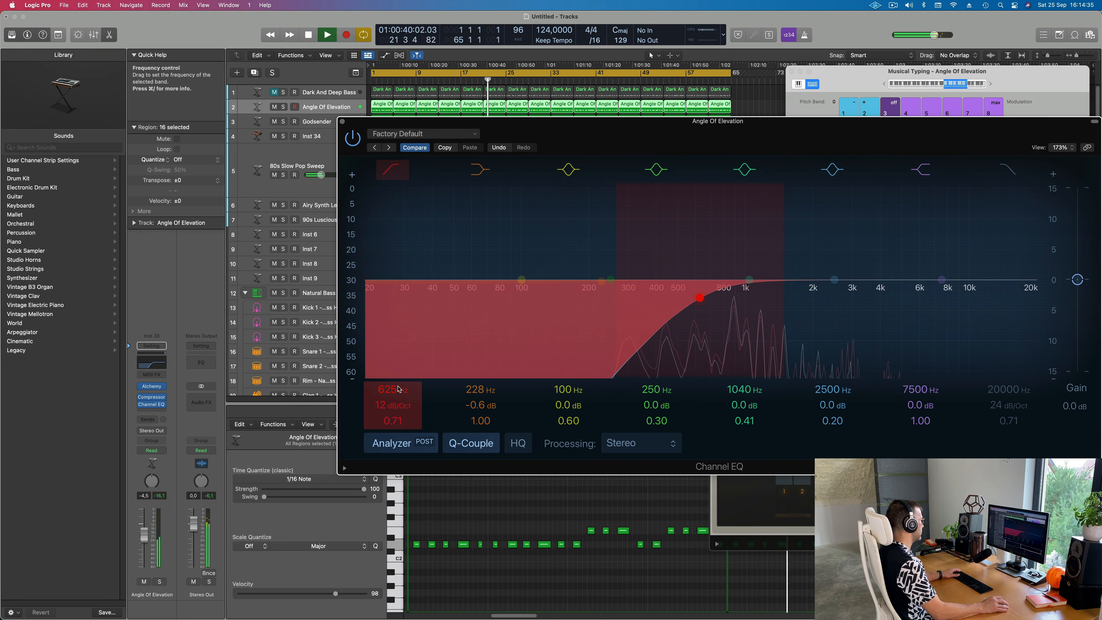
- Set the Angle Of Elevation track volume to -3.3 dB, close its Channel EQ and deselect all regions
left_click(145, 539)
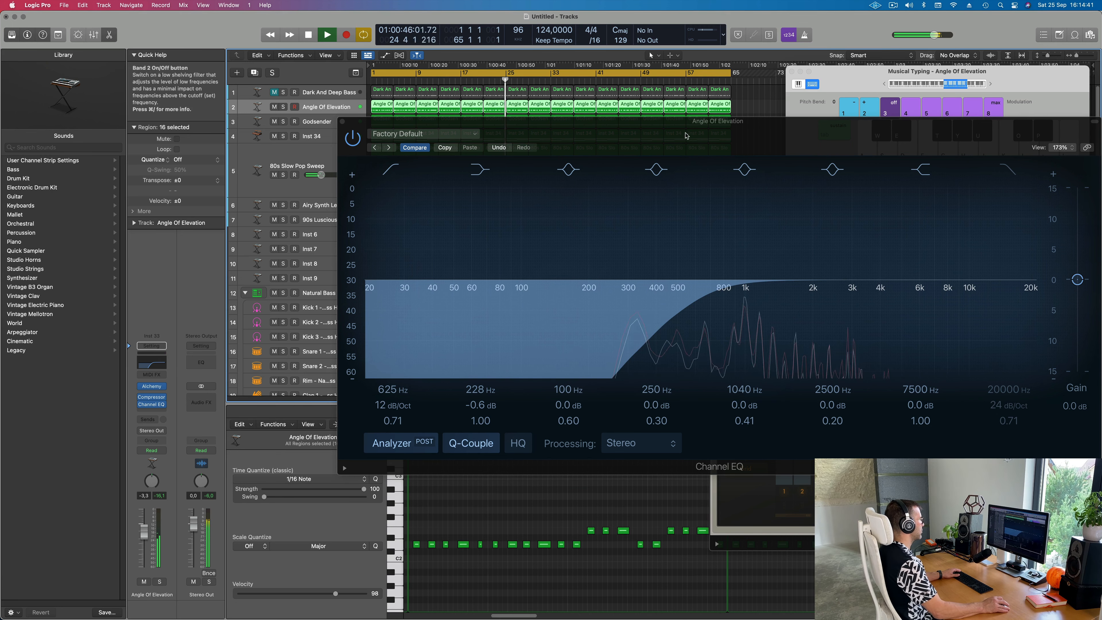
left_click_drag(350, 125, 254, 149)
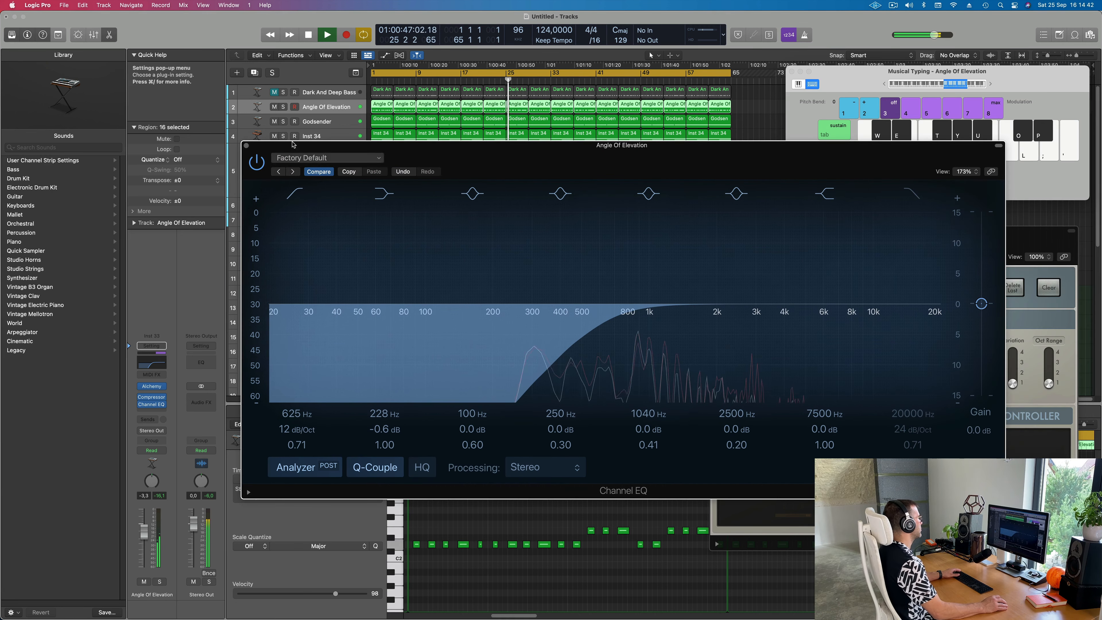
left_click(246, 146)
left_click(430, 262)
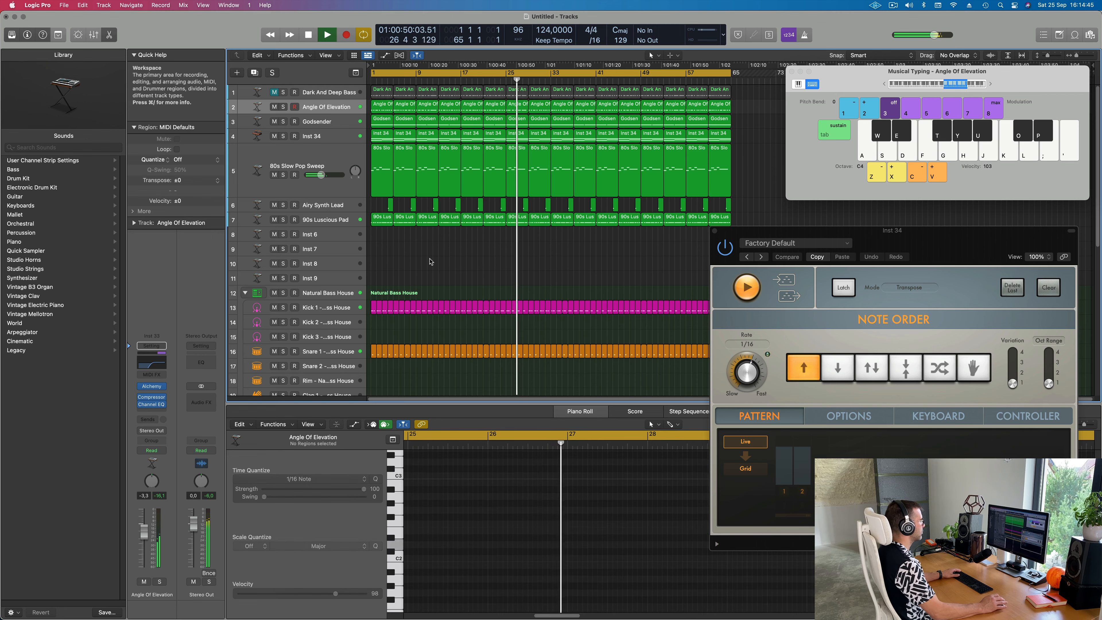